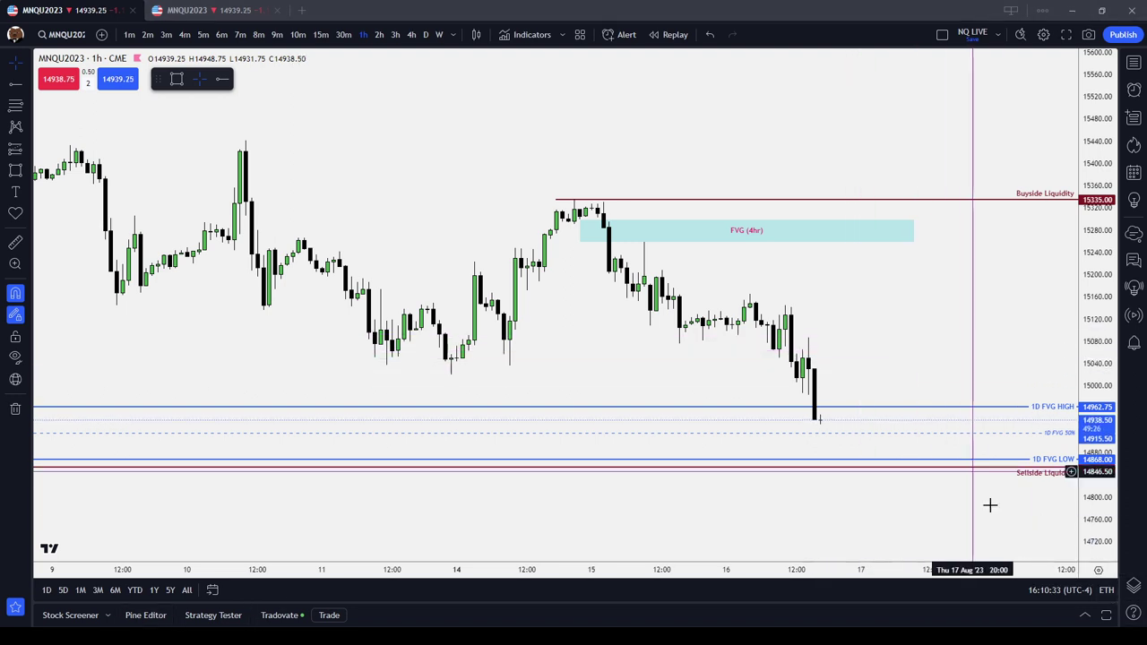
Step: Switch the chart to the regular trading hours session (RTH) and check the economic calendar's August 16 events
{"action": "left_click", "coordinate": [1090, 563]}
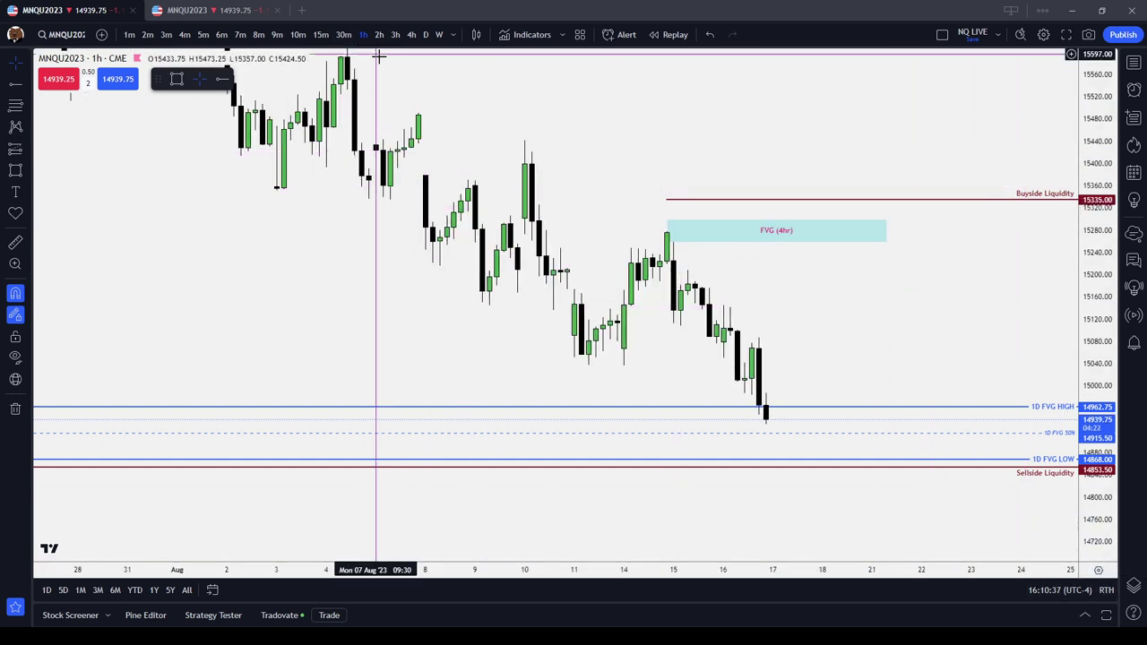
{"action": "left_click", "coordinate": [1133, 200]}
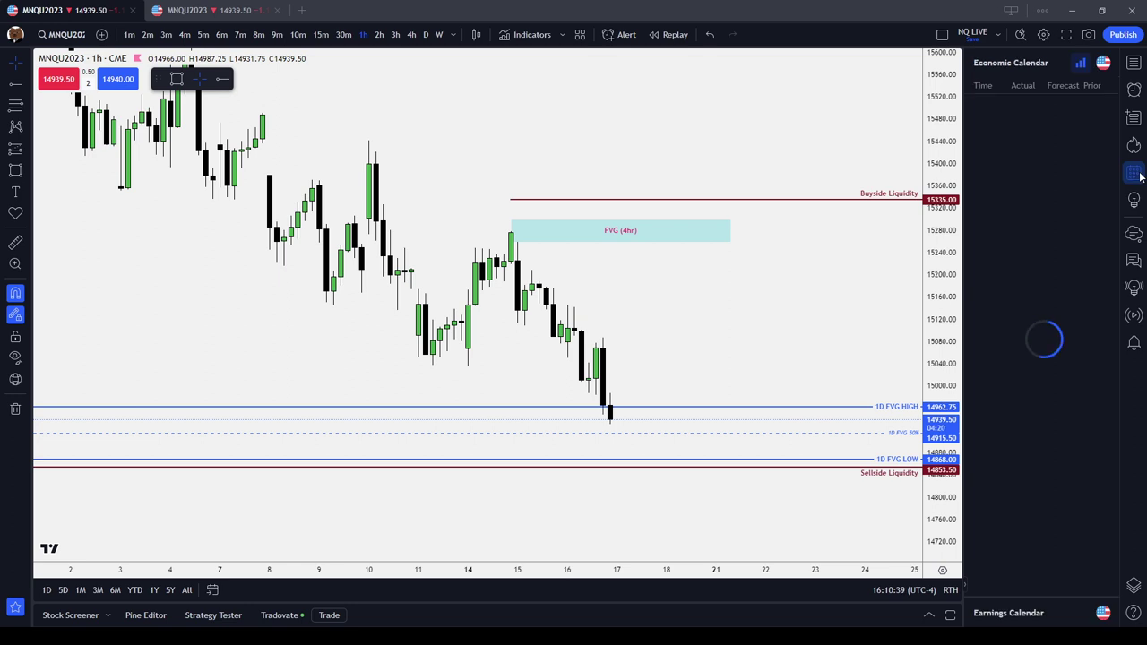
{"action": "scroll", "coordinate": [1043, 140], "scroll_direction": "up", "scroll_amount": 2}
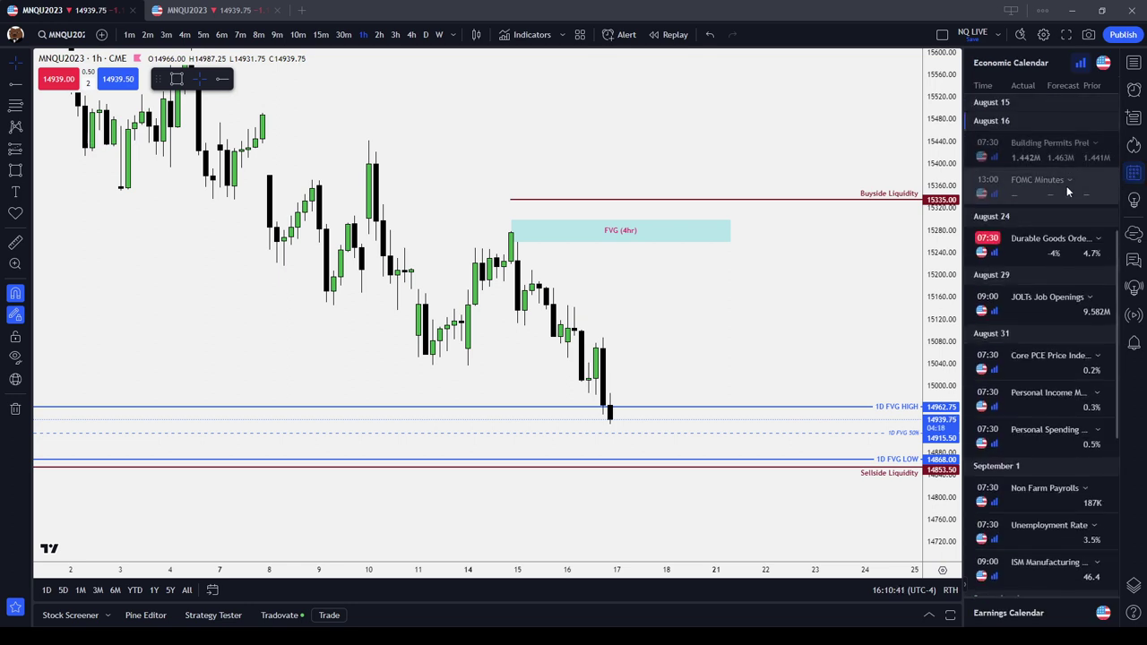
{"action": "left_click", "coordinate": [1134, 172]}
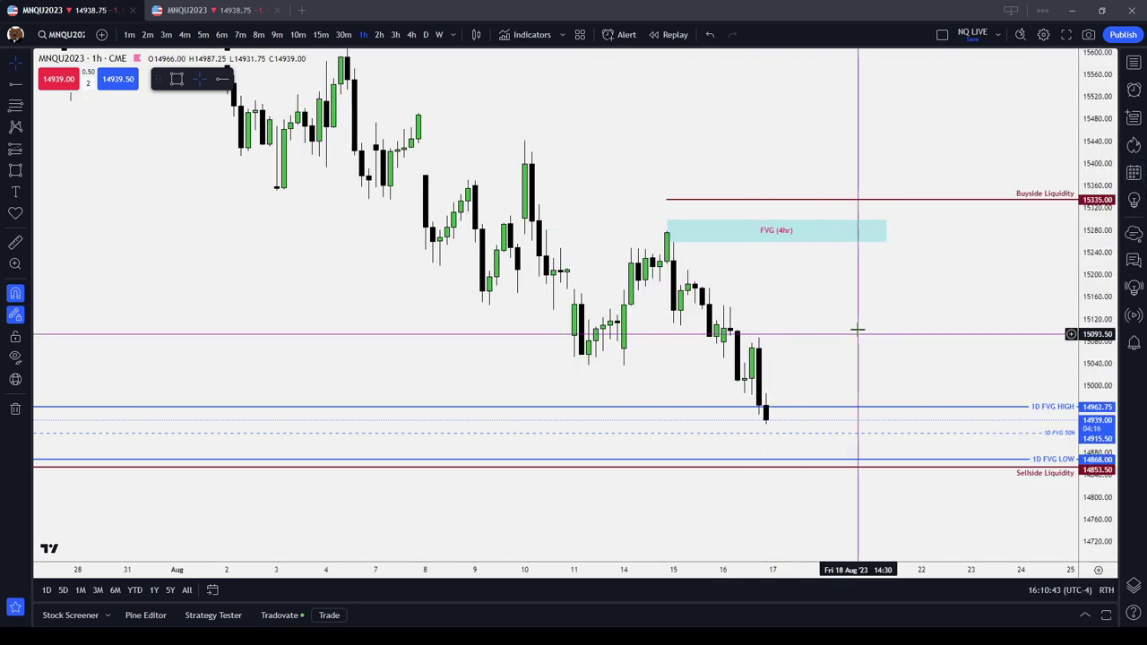
Step: Step the chart down to the 30-minute and finally the 10-minute timeframe, focusing on the August 15 and 16 price action
{"action": "left_click", "coordinate": [87, 81]}
{"action": "left_click", "coordinate": [277, 257]}
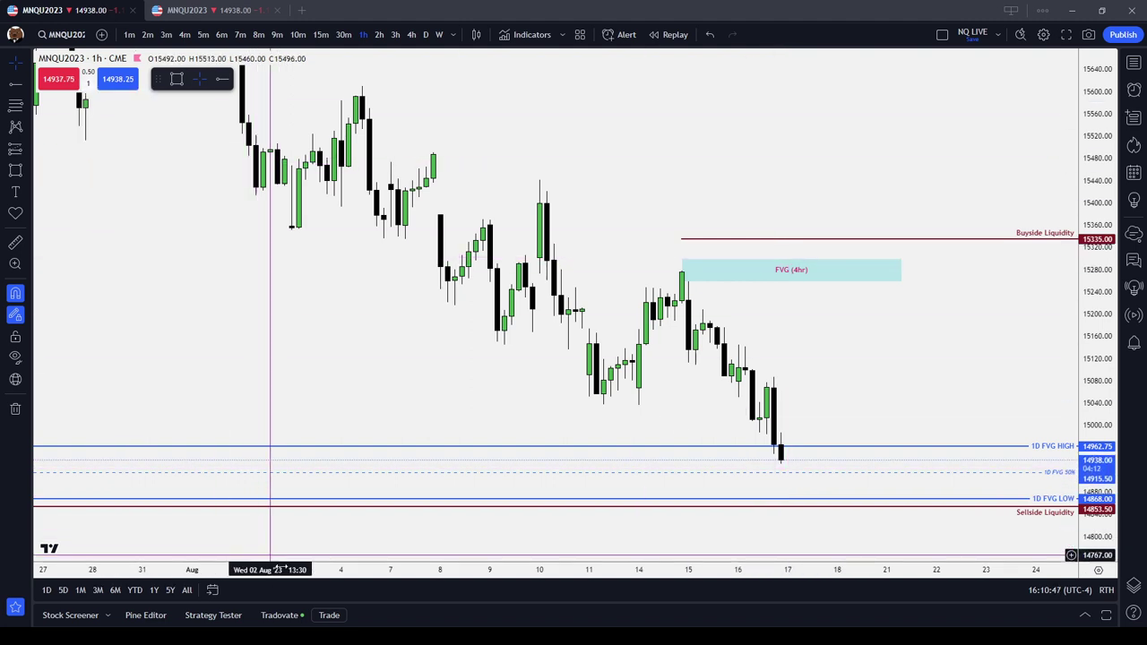
{"action": "left_click", "coordinate": [345, 36]}
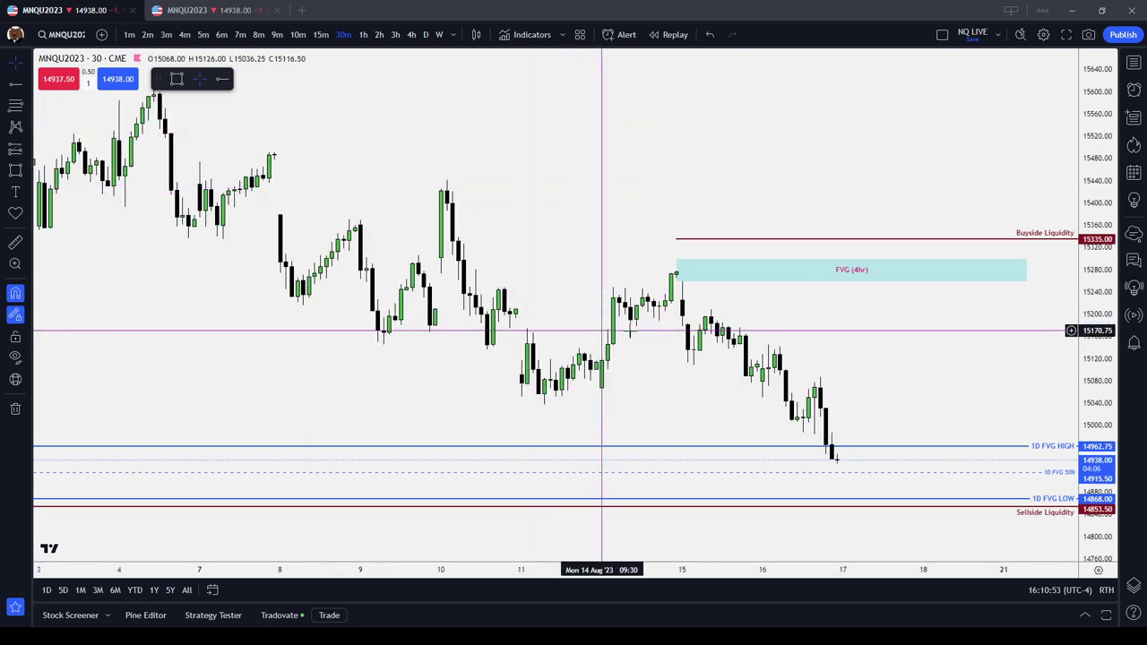
{"action": "left_click", "coordinate": [299, 35]}
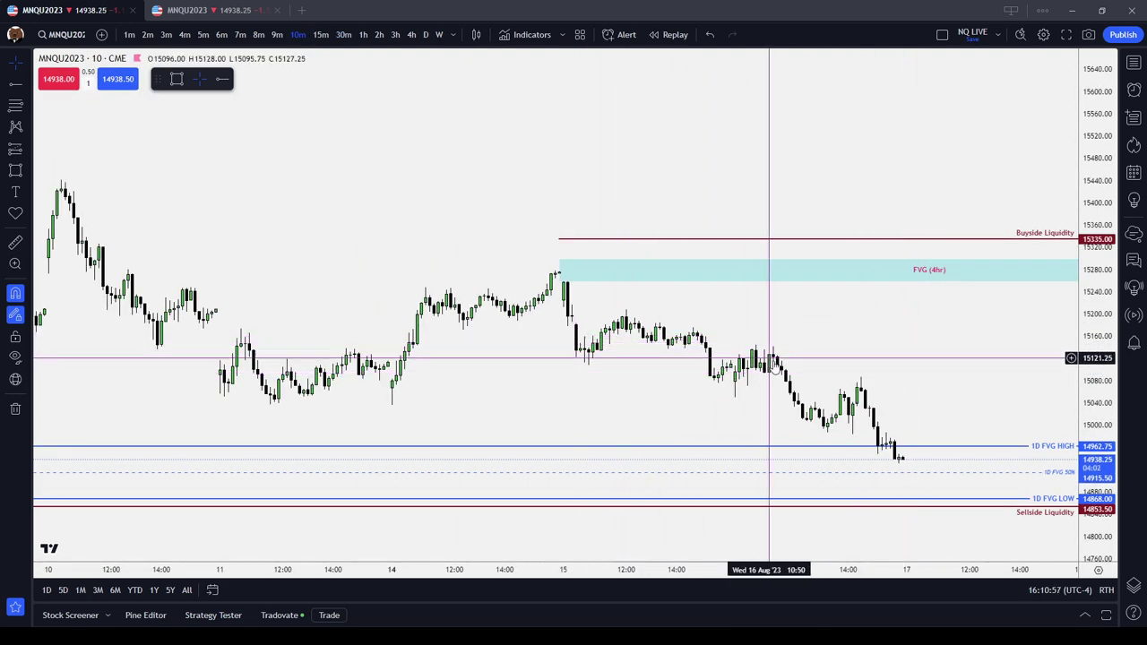
{"action": "left_click_drag", "start_coordinate": [1088, 493], "coordinate": [1051, 127]}
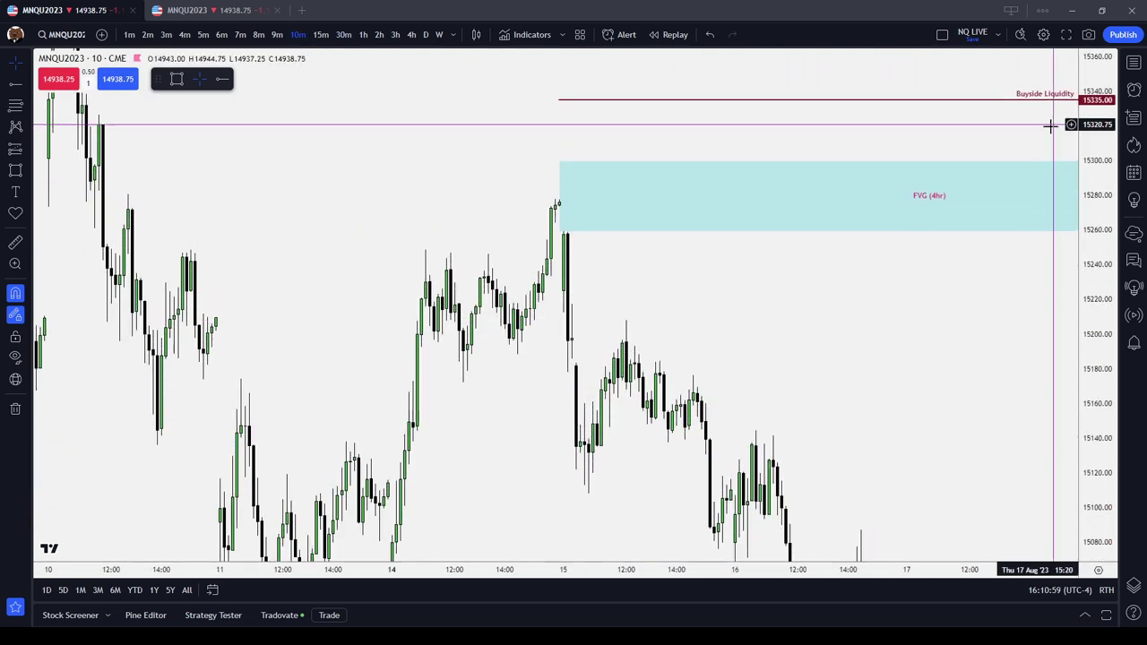
{"action": "scroll", "coordinate": [950, 260], "scroll_direction": "up", "scroll_amount": 2}
{"action": "left_click_drag", "start_coordinate": [753, 388], "coordinate": [726, 161]}
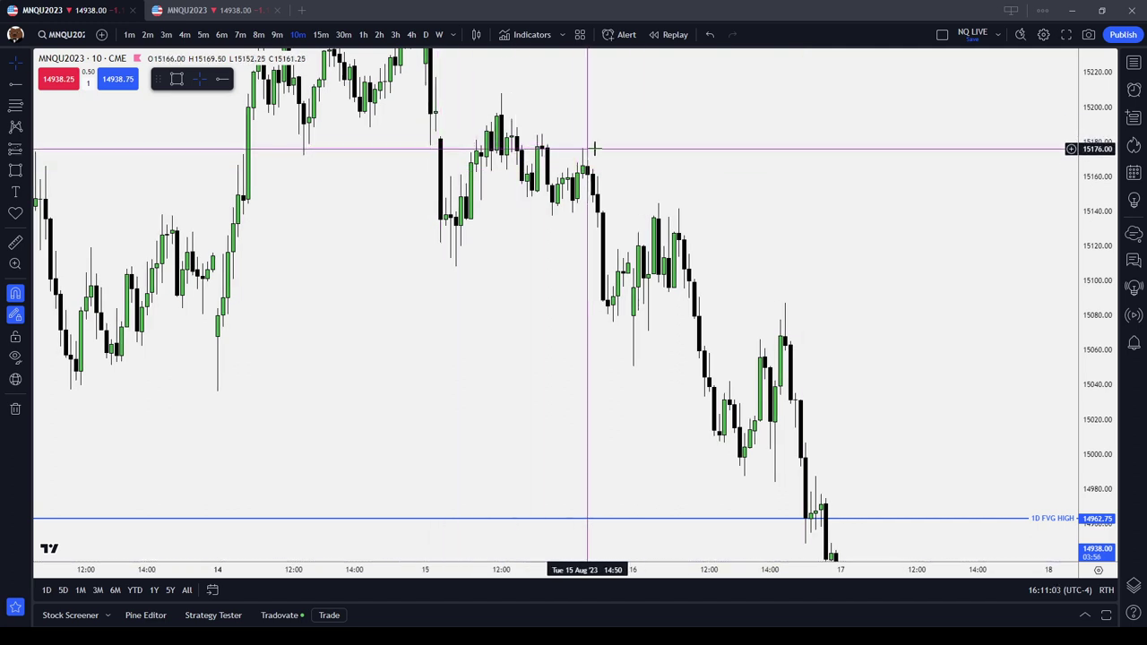
{"action": "scroll", "coordinate": [654, 161], "scroll_direction": "up", "scroll_amount": 2}
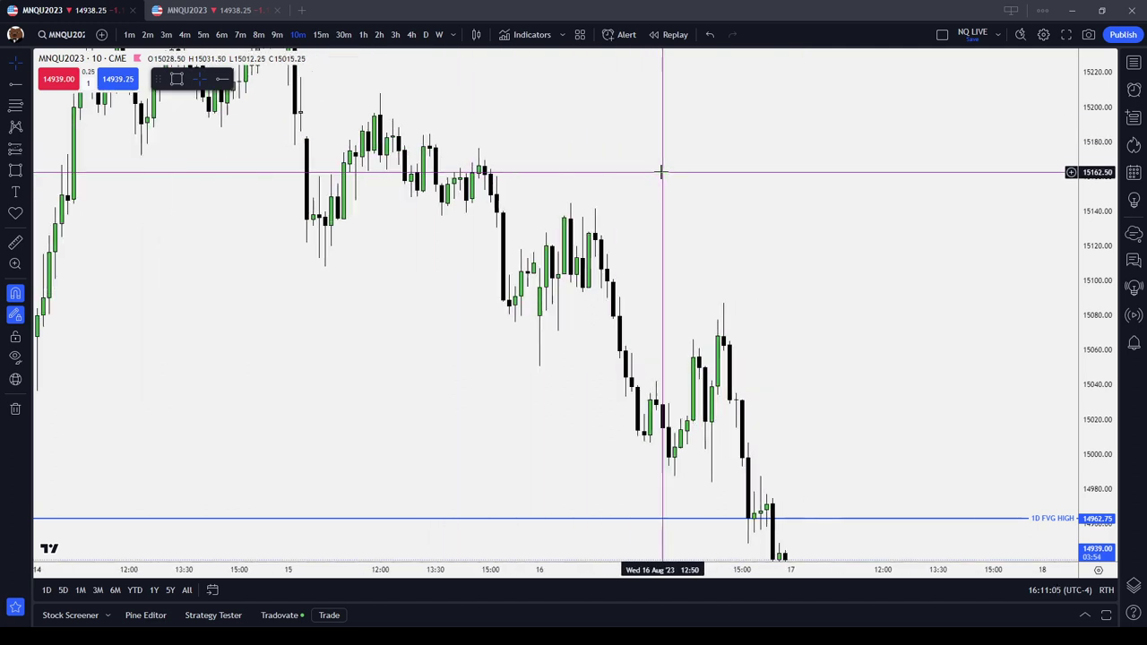
Step: Place a vertical line at 16:10 on August 15 with the NYSE Open template, and another vertical line at 12:00 on August 16
{"action": "left_click", "coordinate": [26, 88]}
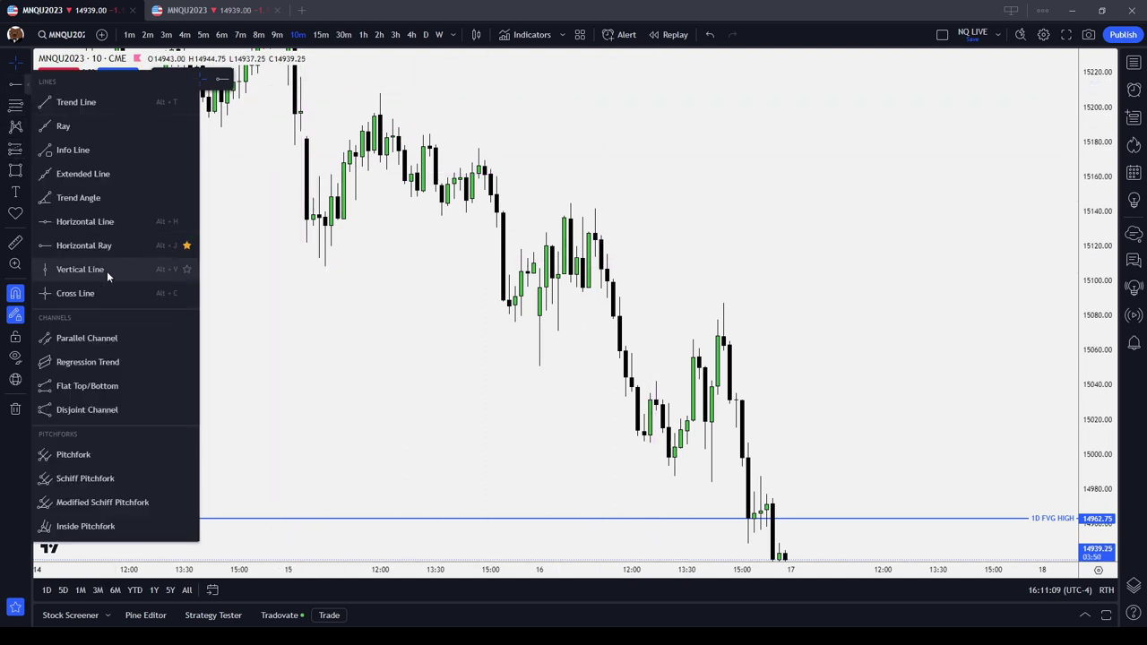
{"action": "left_click", "coordinate": [80, 269]}
{"action": "left_click", "coordinate": [533, 306]}
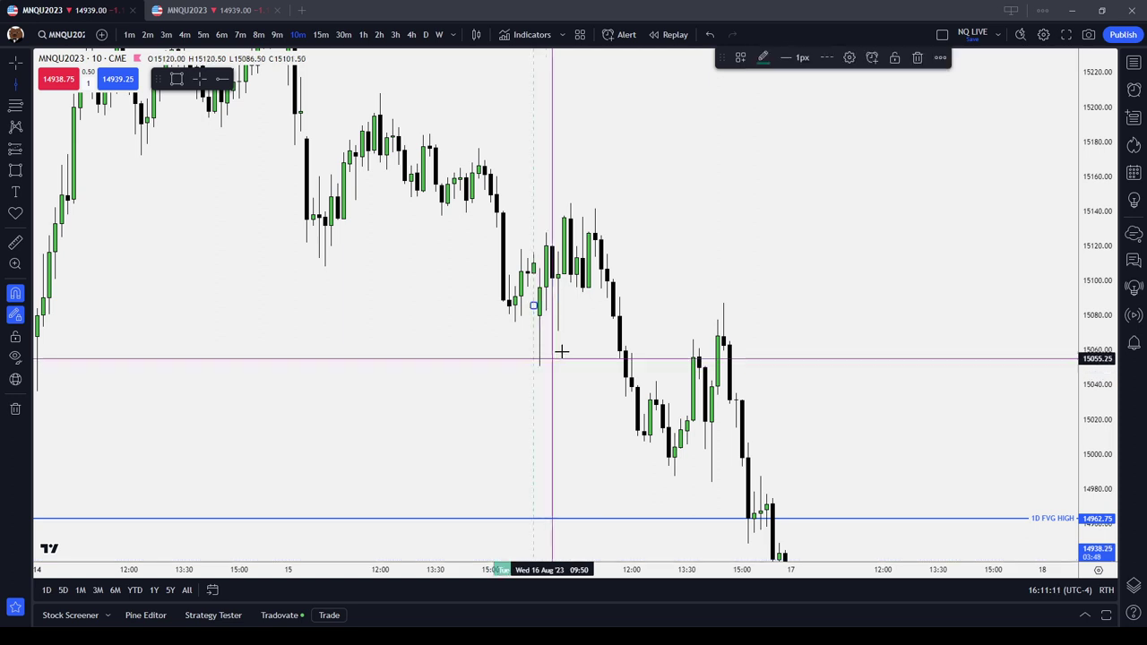
{"action": "left_click", "coordinate": [742, 57]}
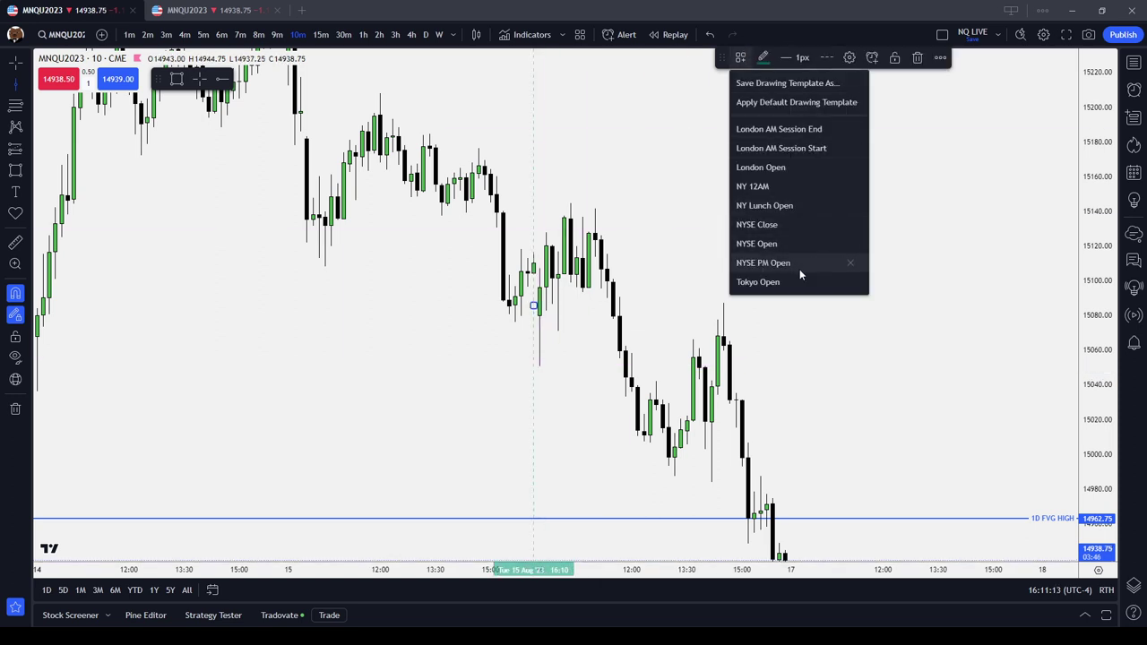
{"action": "left_click", "coordinate": [762, 244]}
{"action": "left_click", "coordinate": [789, 219]}
{"action": "scroll", "coordinate": [783, 137], "scroll_direction": "up", "scroll_amount": 2}
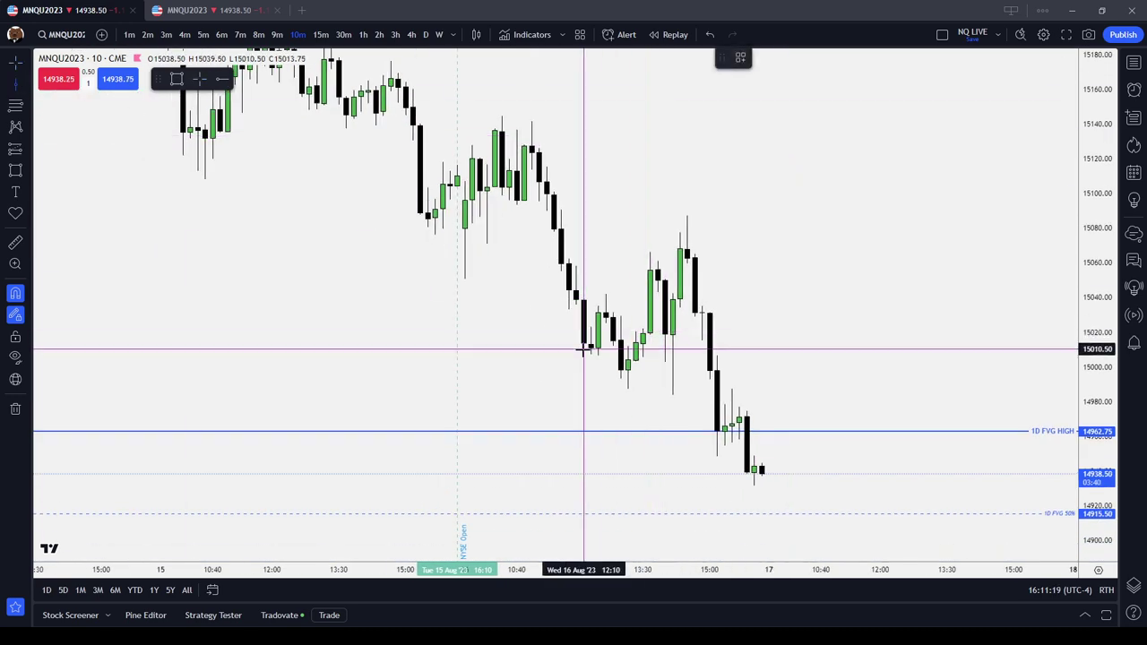
{"action": "scroll", "coordinate": [743, 300], "scroll_direction": "up", "scroll_amount": 3}
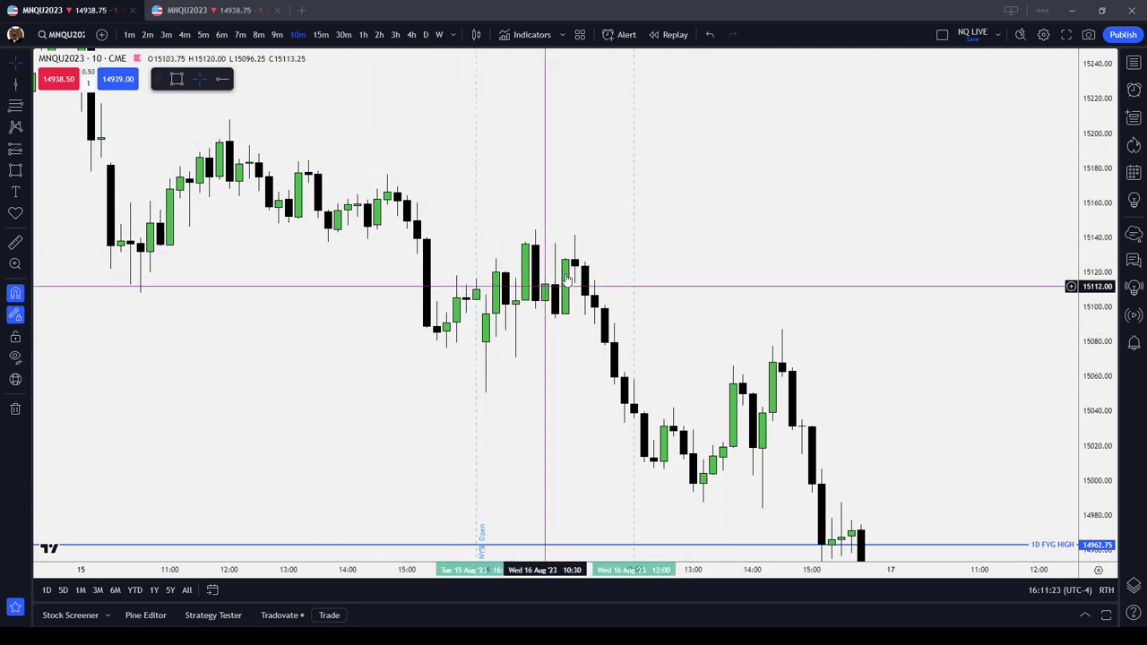
Step: Mark the gap from 15130.50 to 15103.25 with an FVG (10min) template rectangle spanning 15:00 August 15 to 12:00 August 16
{"action": "left_click", "coordinate": [15, 170]}
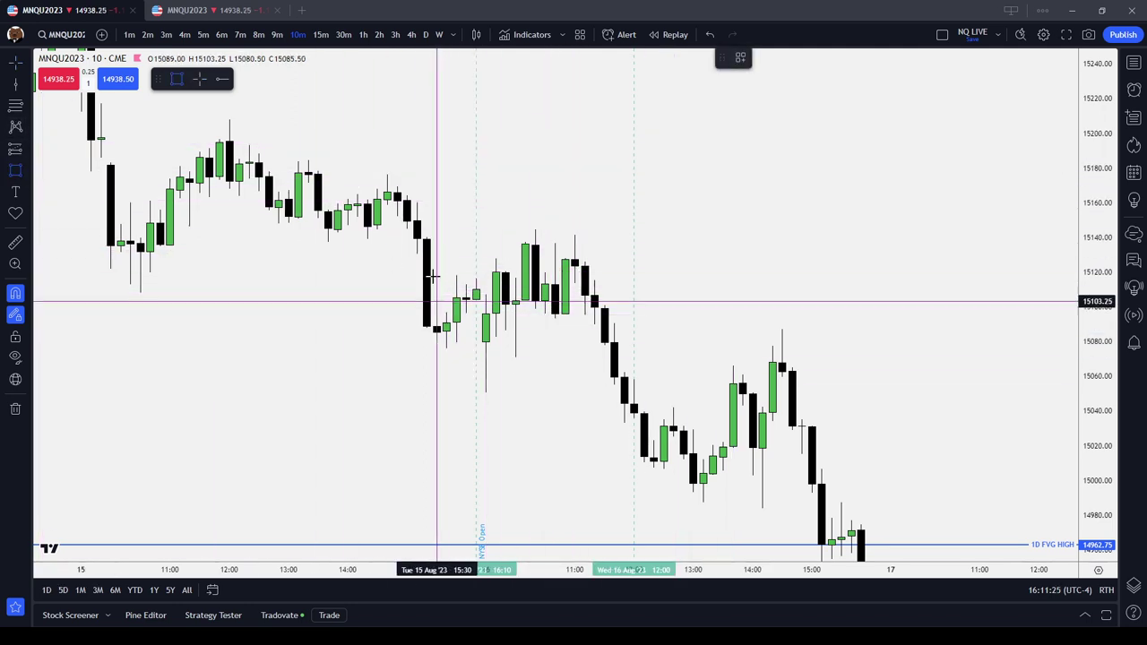
{"action": "mouse_move", "coordinate": [417, 255]}
{"action": "left_mouse_down"}
{"action": "mouse_move", "coordinate": [448, 309]}
{"action": "mouse_move", "coordinate": [432, 301]}
{"action": "mouse_move", "coordinate": [633, 277]}
{"action": "left_mouse_up"}
{"action": "left_click", "coordinate": [773, 76]}
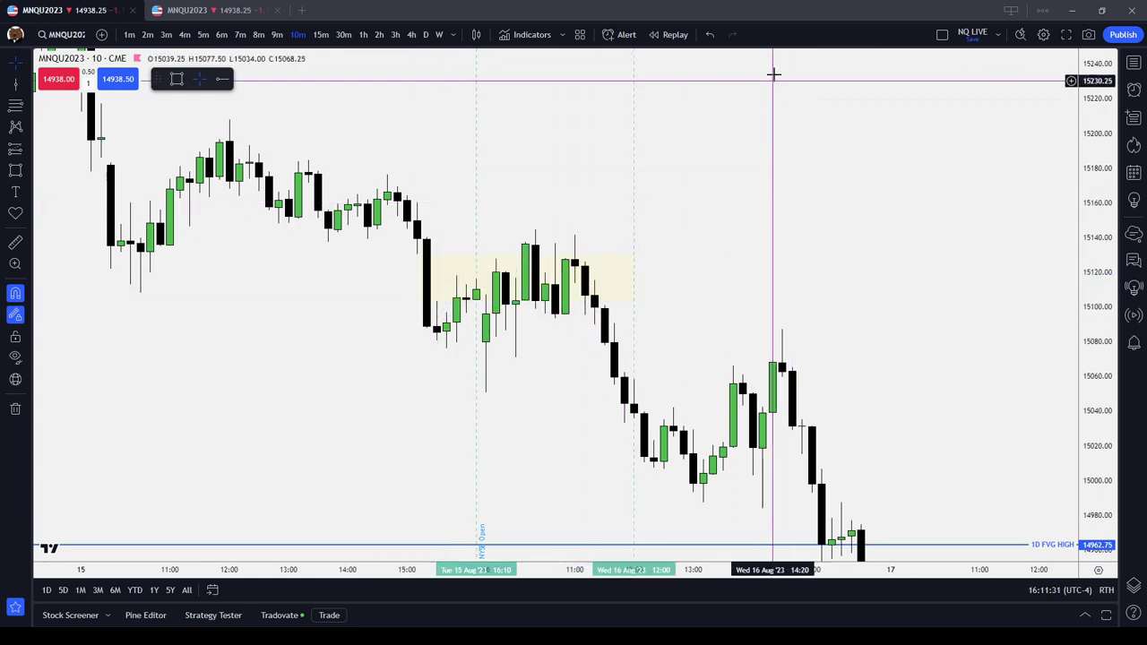
{"action": "left_click", "coordinate": [606, 265]}
{"action": "left_click", "coordinate": [741, 57]}
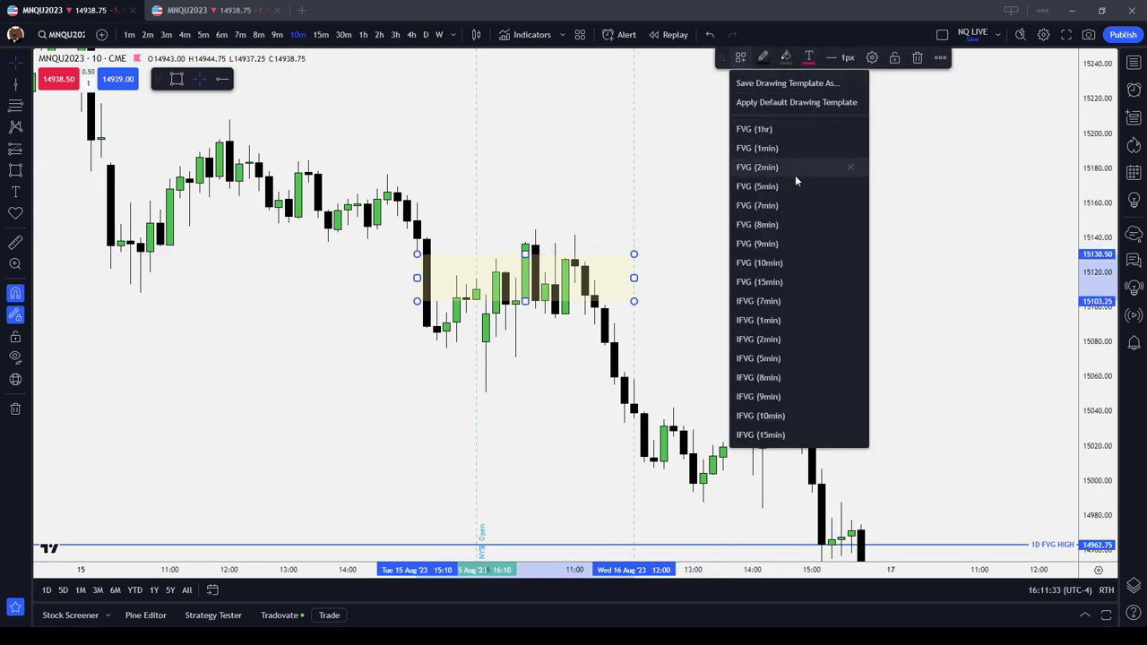
{"action": "left_click", "coordinate": [771, 263]}
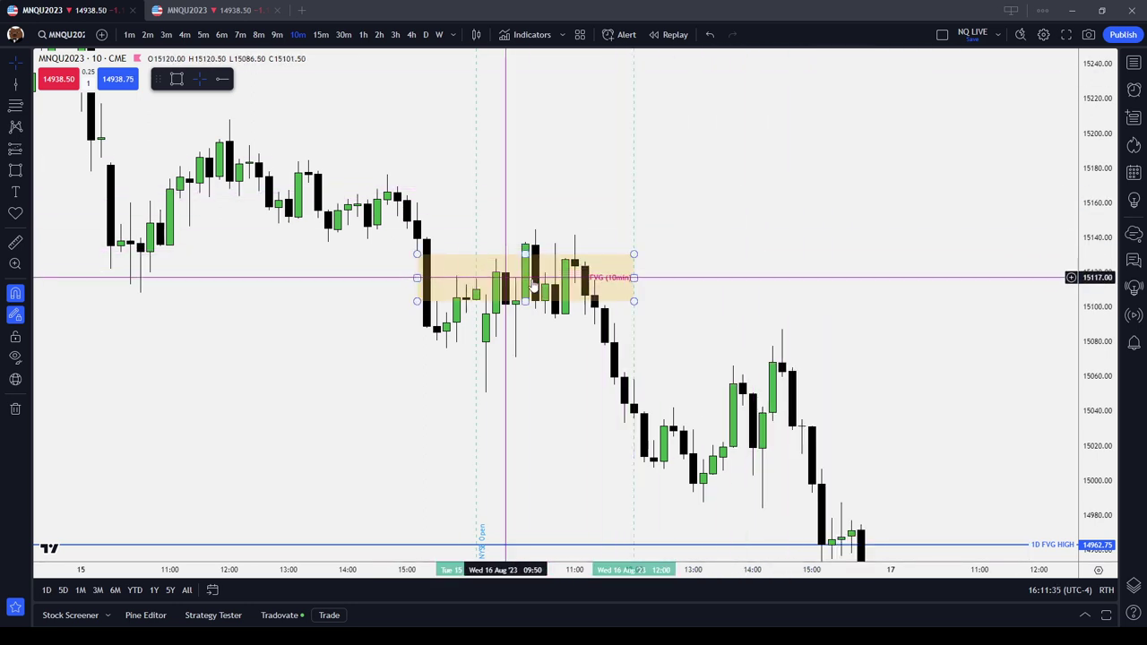
{"action": "left_click_drag", "start_coordinate": [417, 277], "coordinate": [408, 278]}
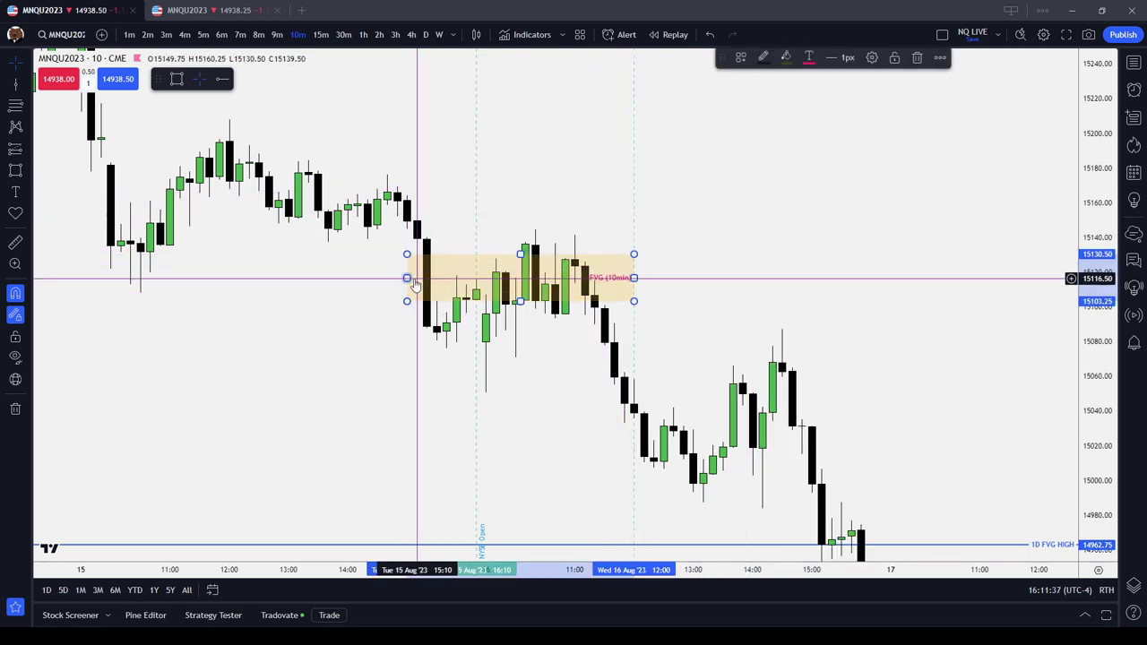
{"action": "left_click", "coordinate": [439, 240]}
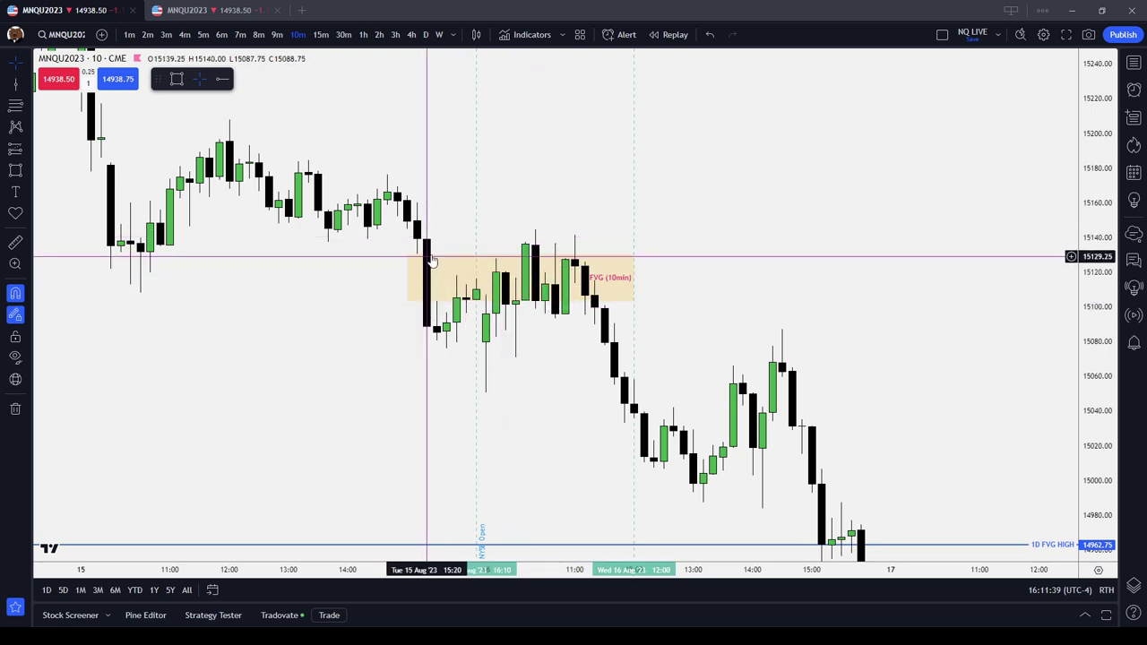
{"action": "left_click", "coordinate": [431, 259]}
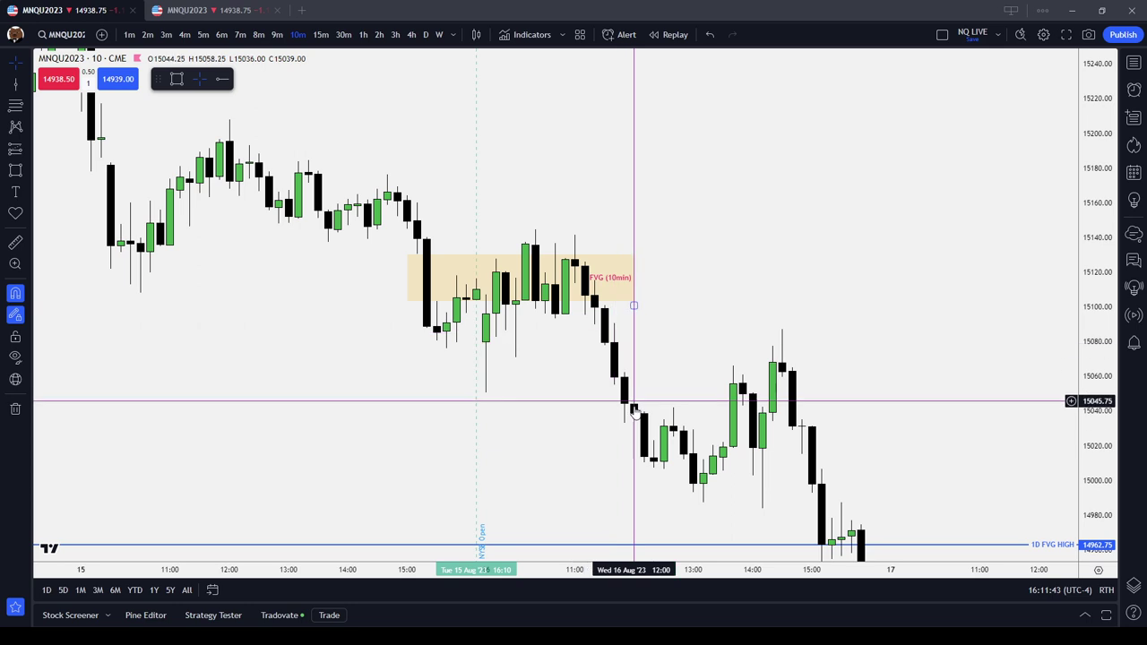
{"action": "left_click_drag", "start_coordinate": [694, 304], "coordinate": [690, 295]}
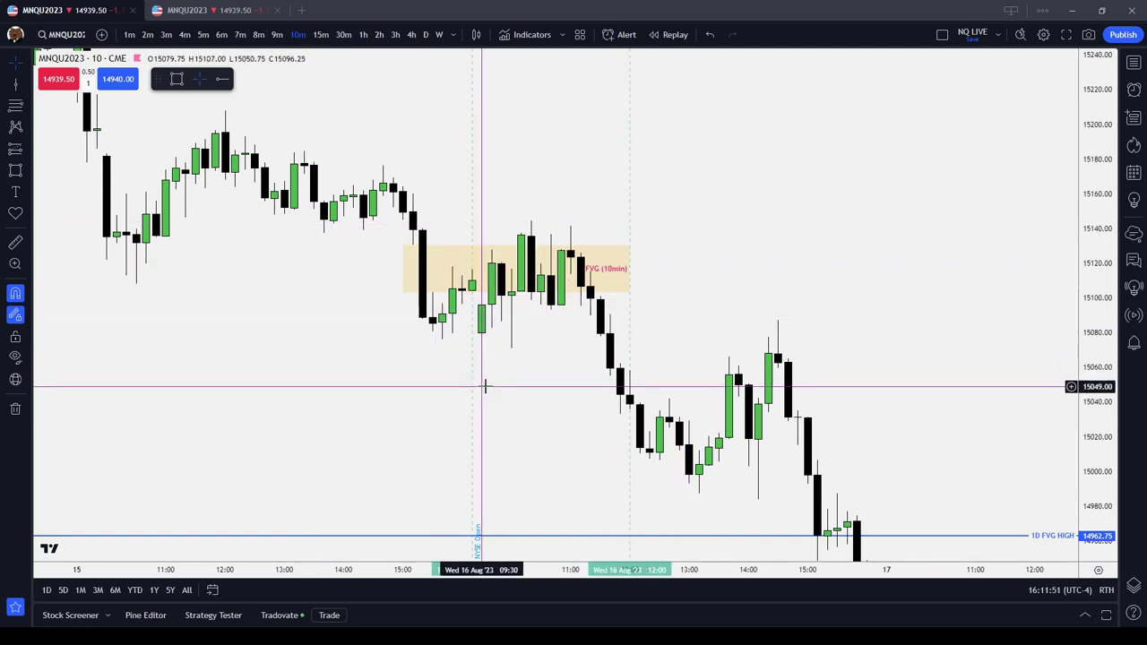
{"action": "left_click", "coordinate": [551, 253]}
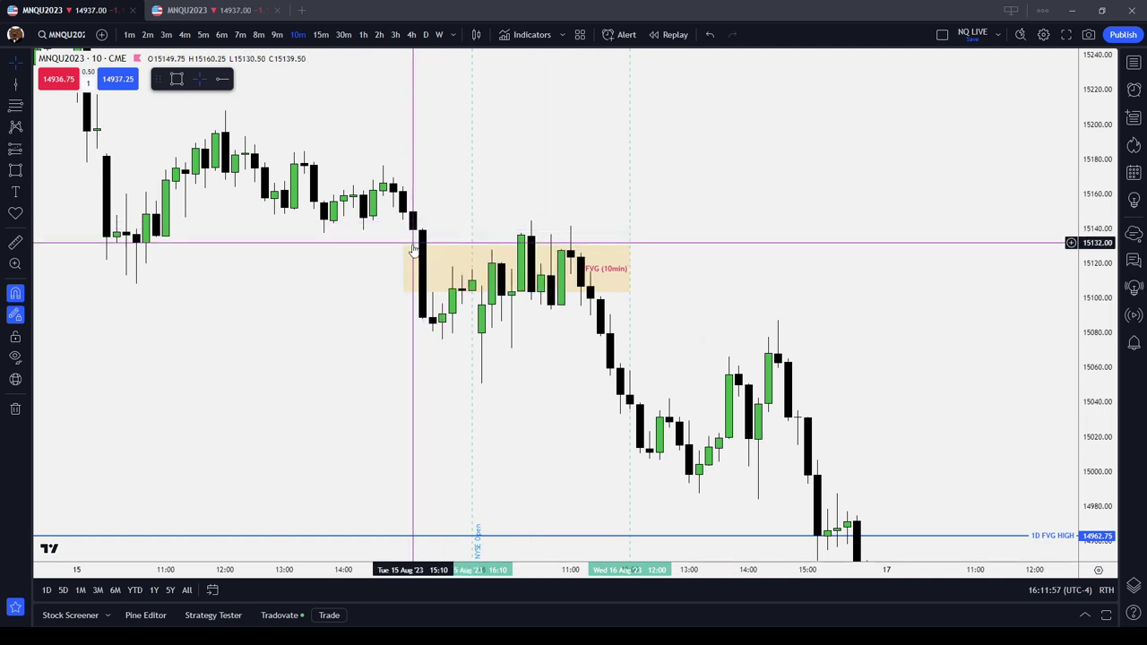
{"action": "left_click", "coordinate": [540, 217]}
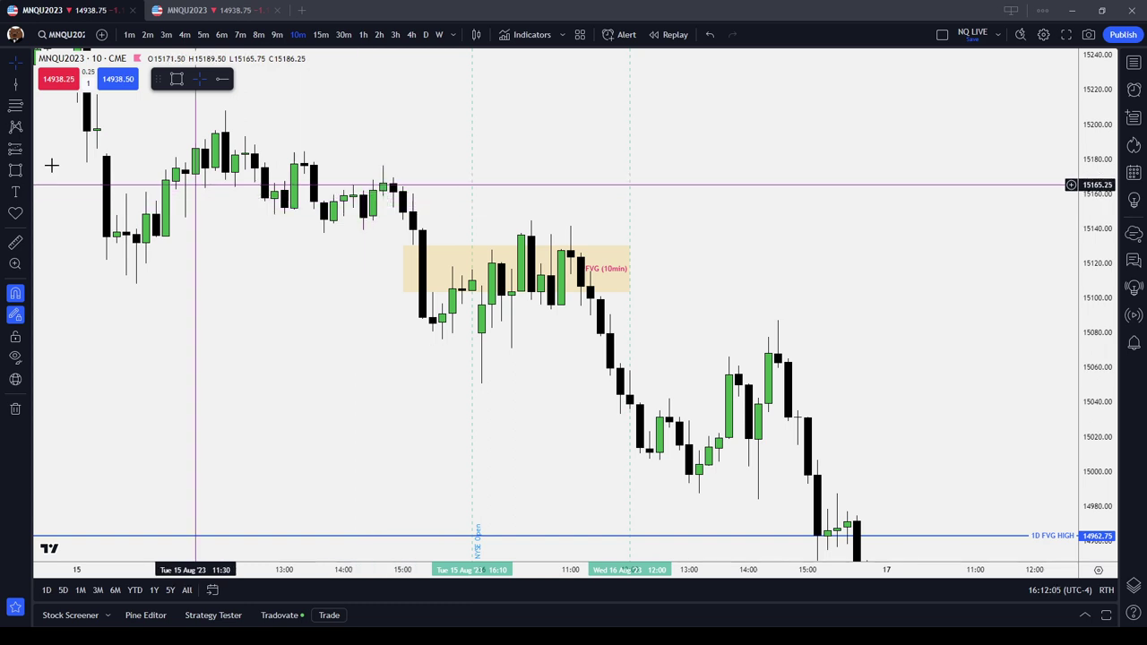
Step: Draw a small rectangle over the gap between 15145.00 and 15140.00, from 15:00 to 15:20 on August 15
{"action": "left_click", "coordinate": [15, 106]}
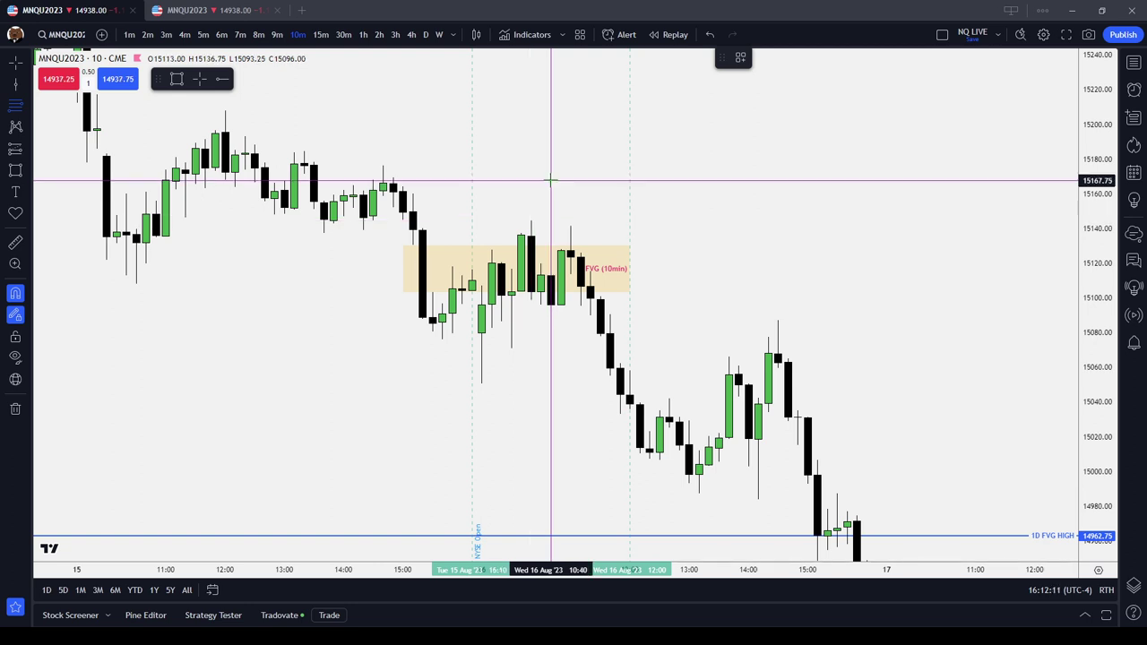
{"action": "left_click", "coordinate": [15, 171]}
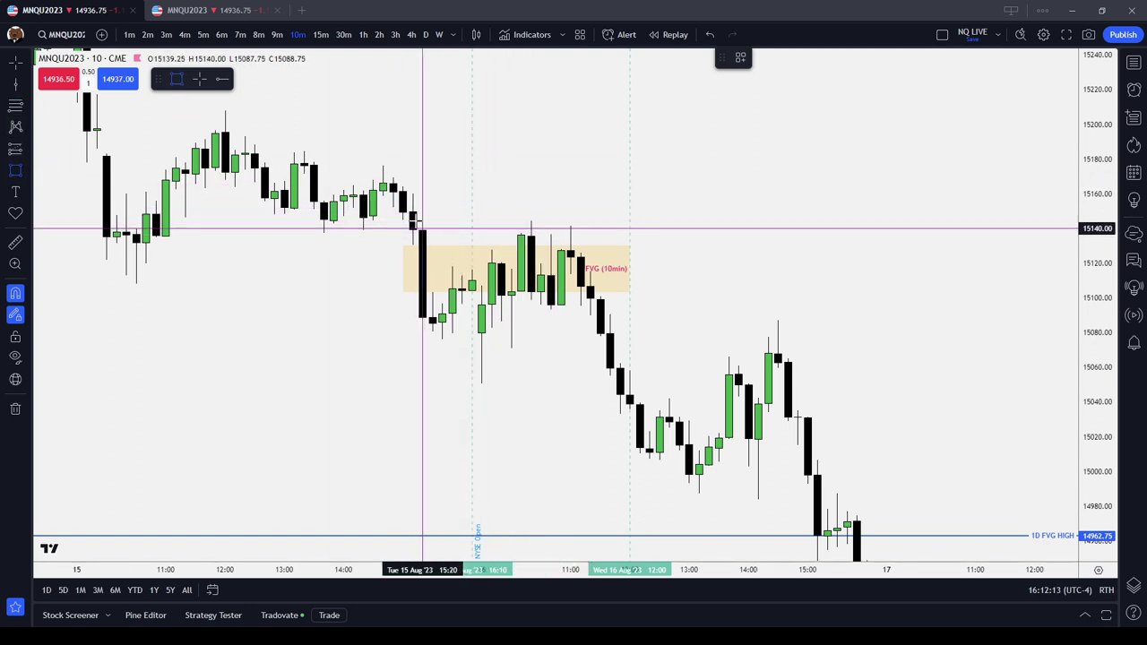
{"action": "left_click", "coordinate": [403, 220]}
{"action": "left_click", "coordinate": [422, 229]}
{"action": "left_click", "coordinate": [453, 215]}
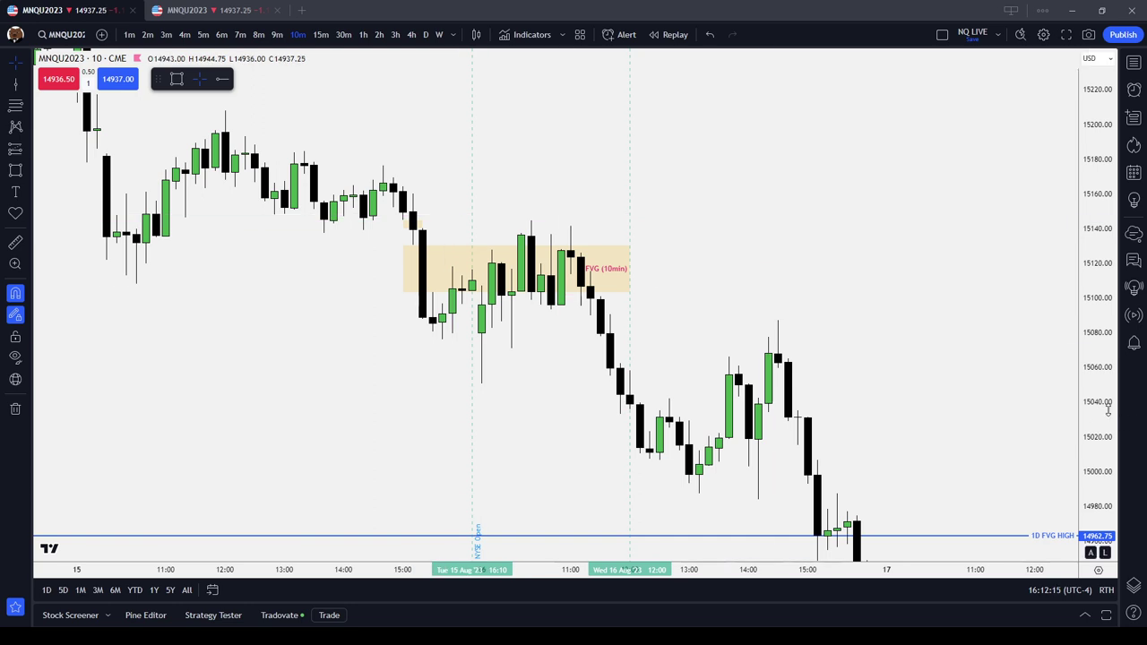
Step: Extend the upper gap rectangle to the 12:00 line on August 16 and apply the FVG (10min) template
{"action": "left_click_drag", "start_coordinate": [1108, 411], "coordinate": [1109, 255]}
{"action": "left_click", "coordinate": [420, 175]}
{"action": "left_click_drag", "start_coordinate": [422, 175], "coordinate": [625, 179]}
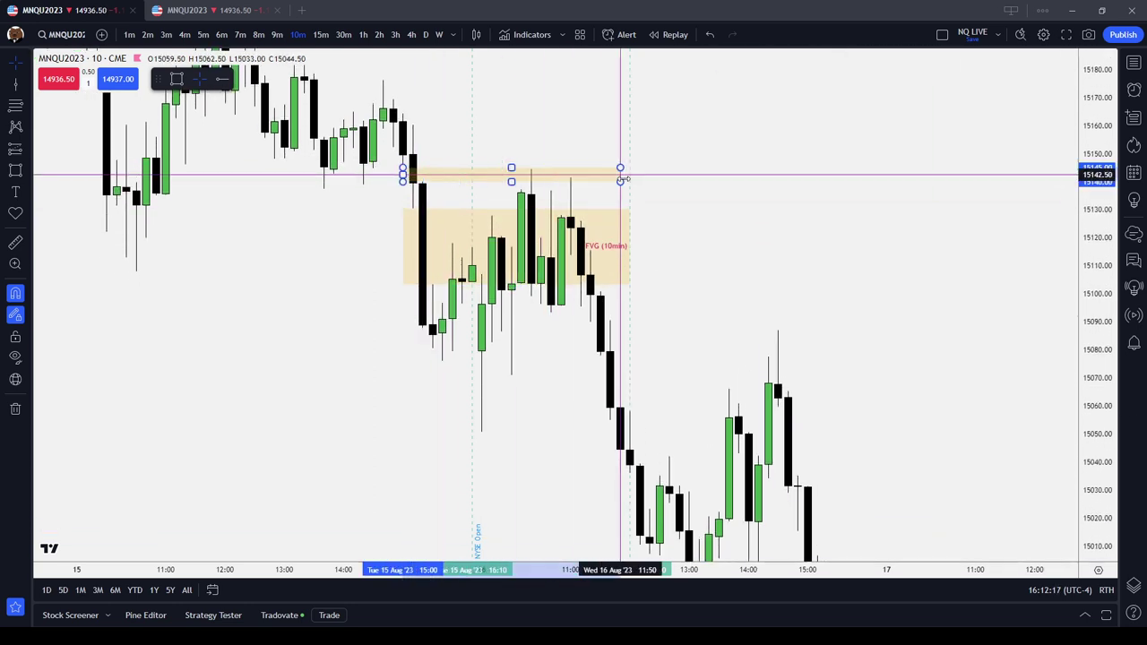
{"action": "left_click", "coordinate": [631, 181]}
{"action": "left_click", "coordinate": [740, 57]}
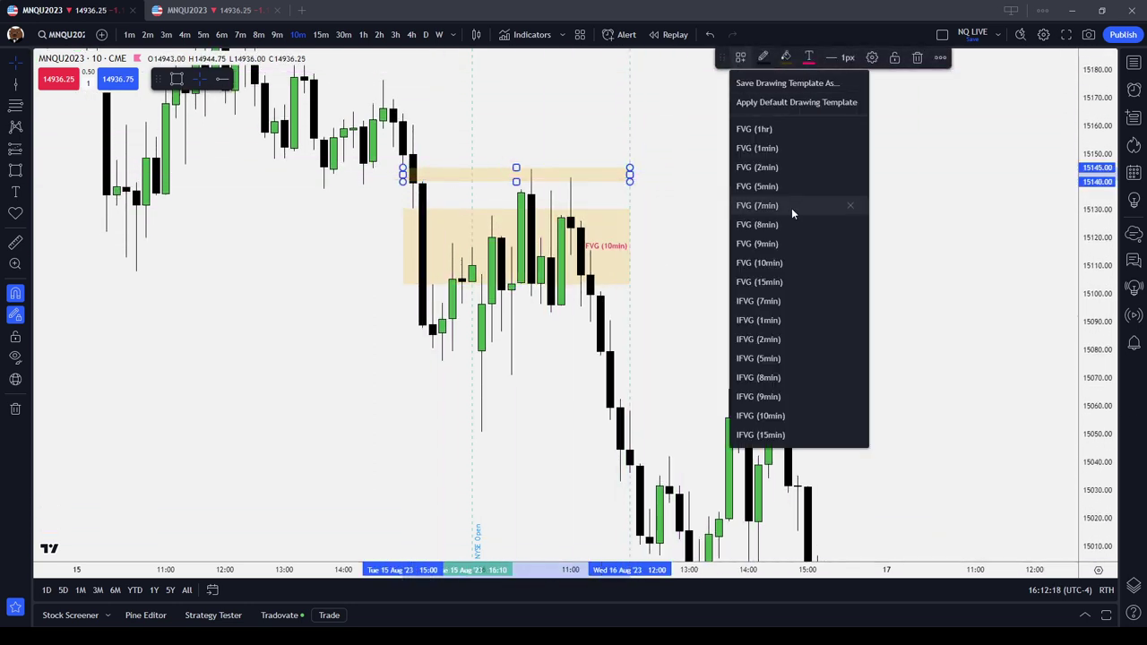
{"action": "left_click", "coordinate": [761, 262]}
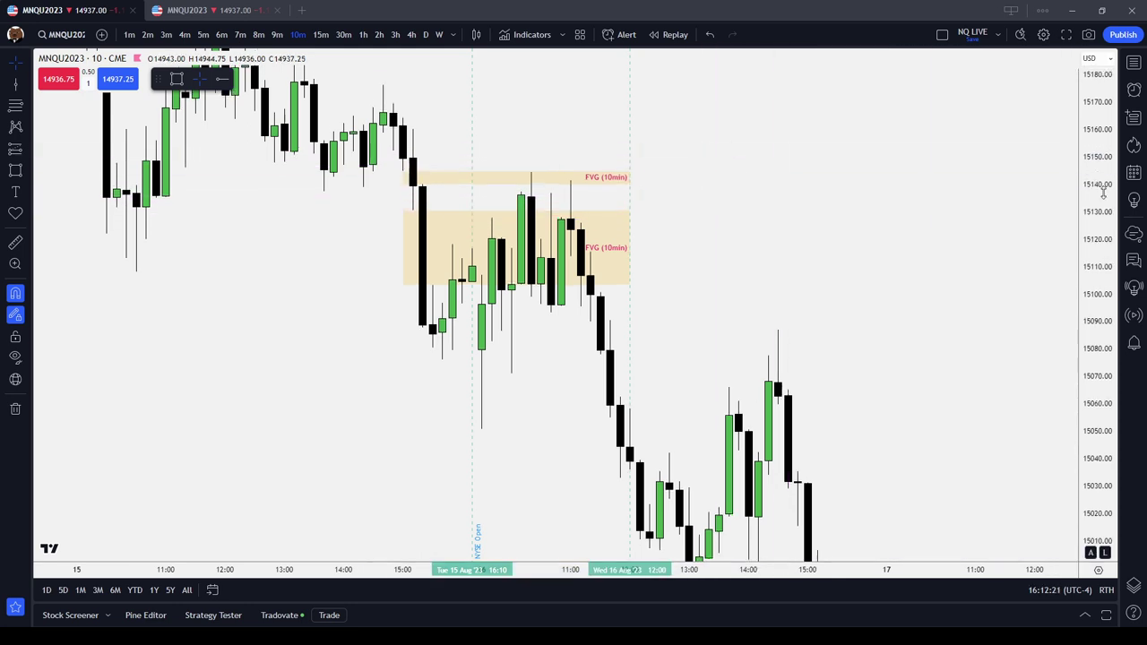
{"action": "left_click_drag", "start_coordinate": [1104, 192], "coordinate": [1128, 370]}
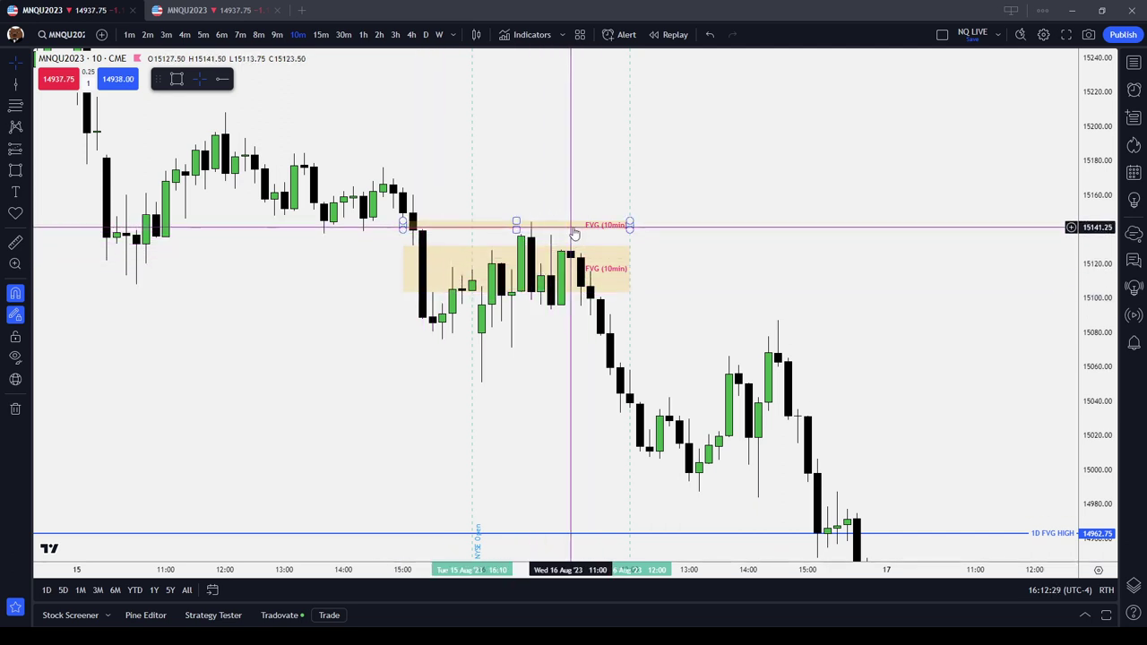
{"action": "left_click", "coordinate": [413, 224]}
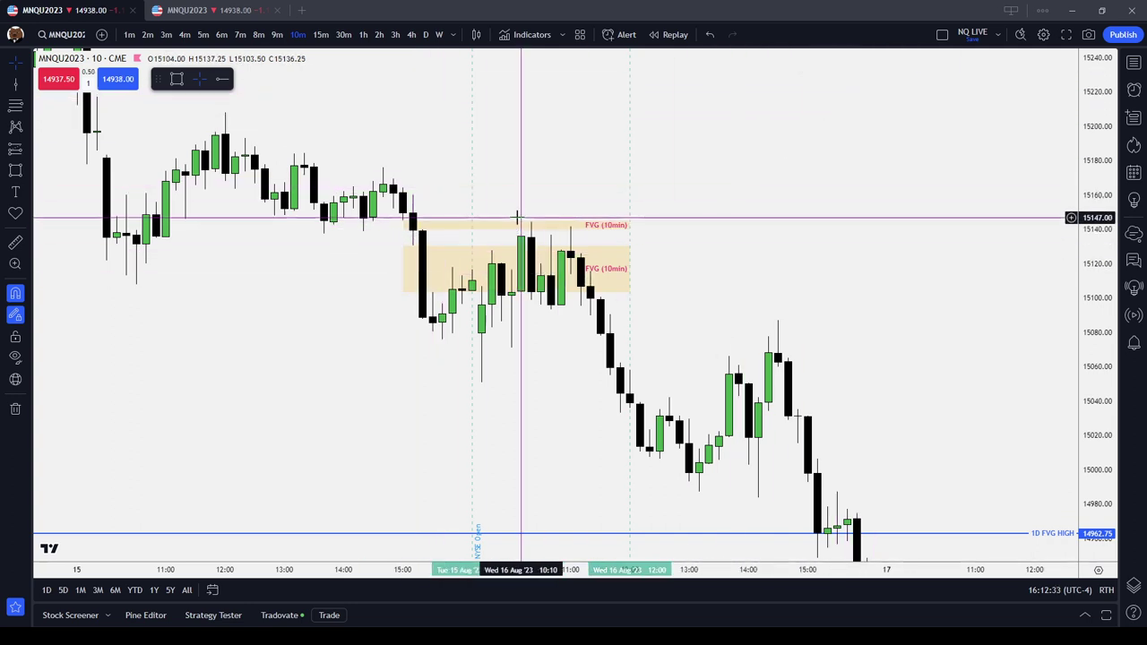
{"action": "left_click", "coordinate": [513, 248]}
Step: Add a vertical line at 13:30 on August 16
{"action": "left_click_drag", "start_coordinate": [865, 193], "coordinate": [821, 155]}
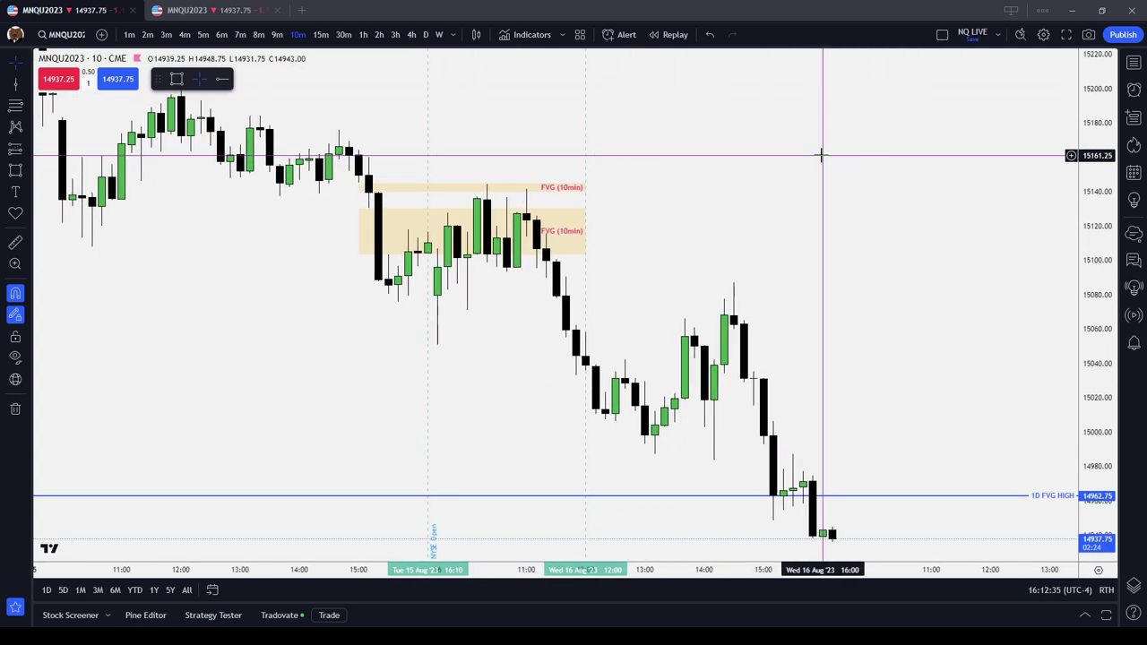
{"action": "left_click", "coordinate": [672, 229]}
{"action": "left_click", "coordinate": [753, 209]}
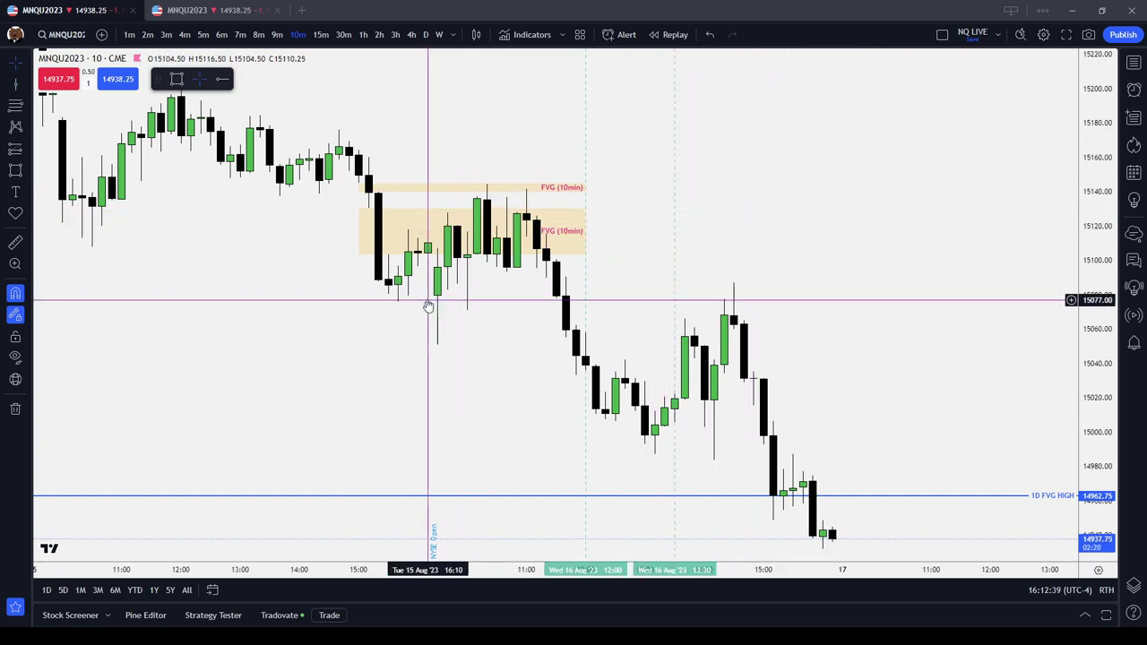
Step: Delete the NYSE Open vertical line from the chart
{"action": "left_click", "coordinate": [428, 305]}
{"action": "left_click", "coordinate": [916, 59]}
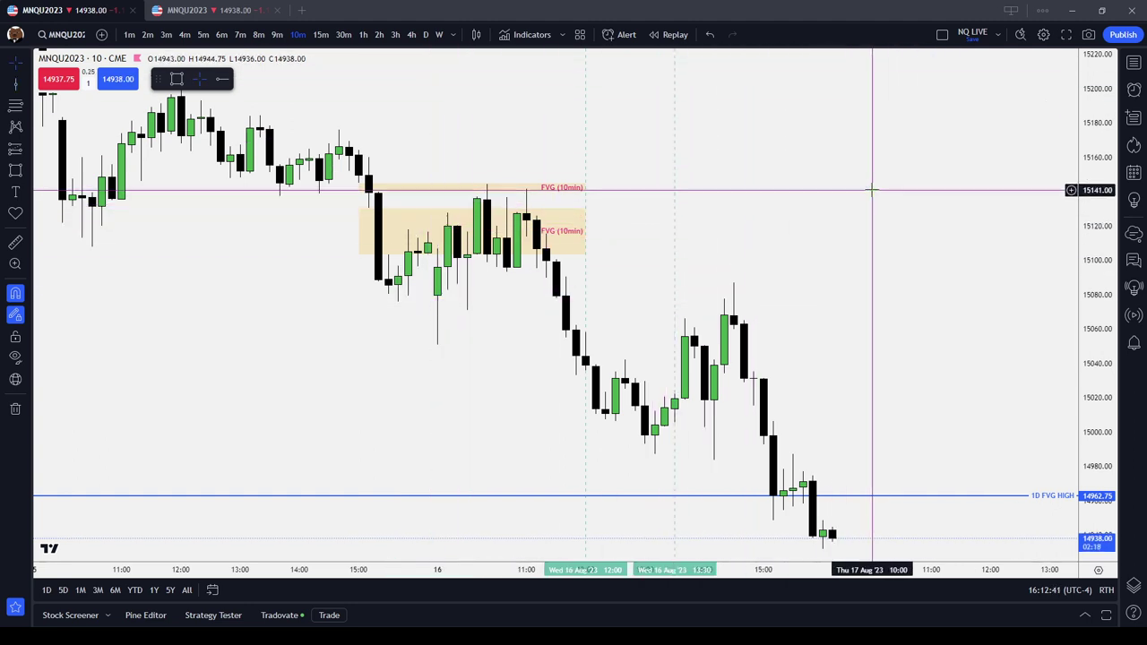
Step: Mark the gap from 15078.00 to 15062.50 with an FVG (10min) template rectangle spanning 11:30 to 13:30 on August 16
{"action": "scroll", "coordinate": [871, 200], "scroll_direction": "down", "scroll_amount": 2}
{"action": "left_click_drag", "start_coordinate": [909, 267], "coordinate": [840, 165]}
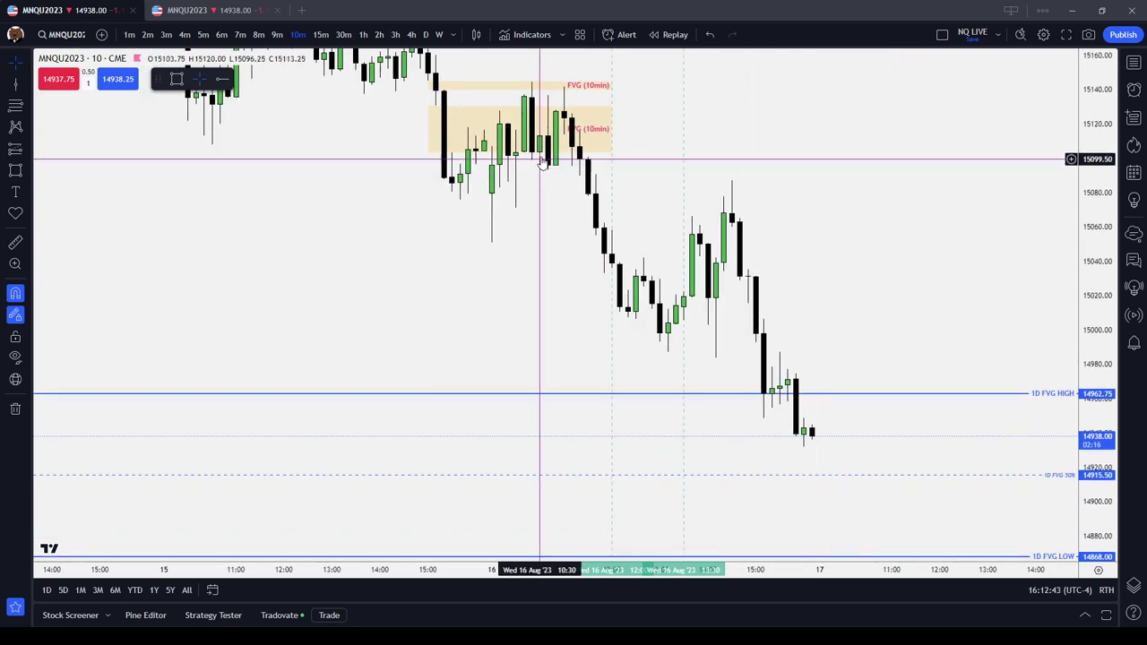
{"action": "left_click_drag", "start_coordinate": [654, 182], "coordinate": [657, 203]}
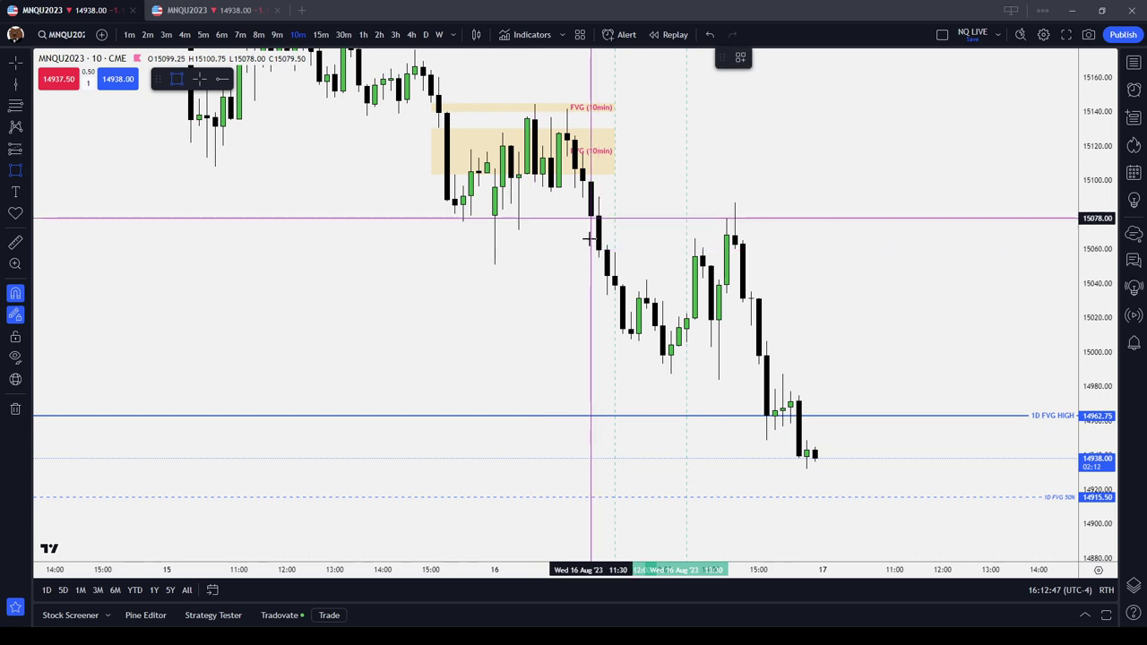
{"action": "mouse_move", "coordinate": [590, 218]}
{"action": "left_mouse_down"}
{"action": "mouse_move", "coordinate": [609, 244]}
{"action": "mouse_move", "coordinate": [686, 233]}
{"action": "left_mouse_up"}
{"action": "left_click", "coordinate": [517, 251]}
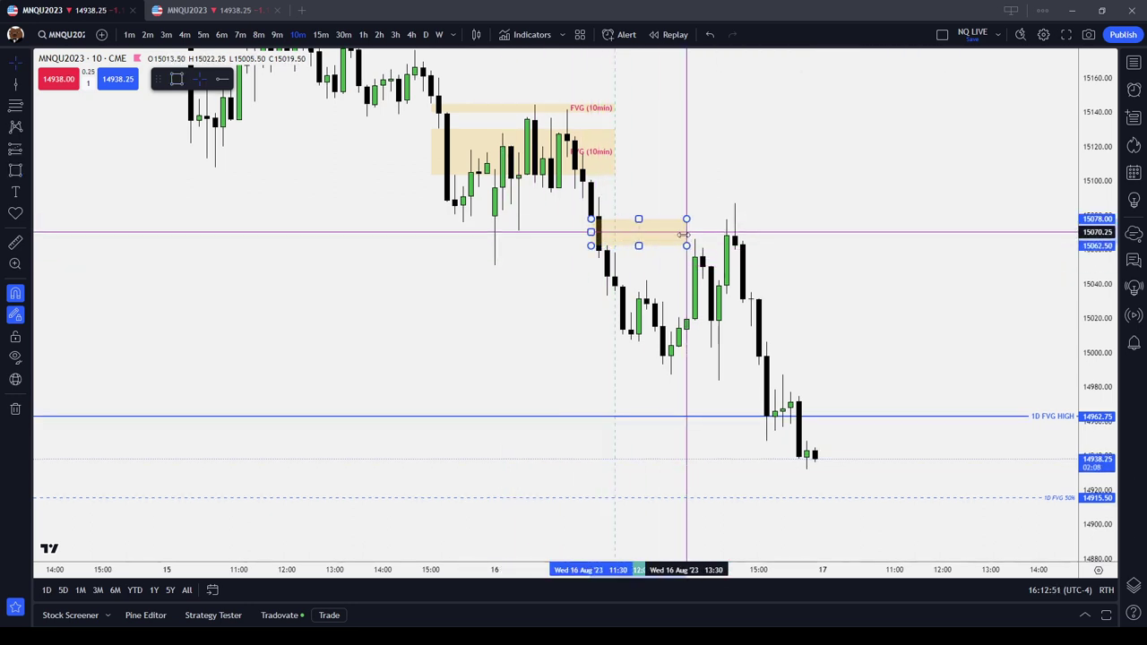
{"action": "left_click", "coordinate": [742, 58]}
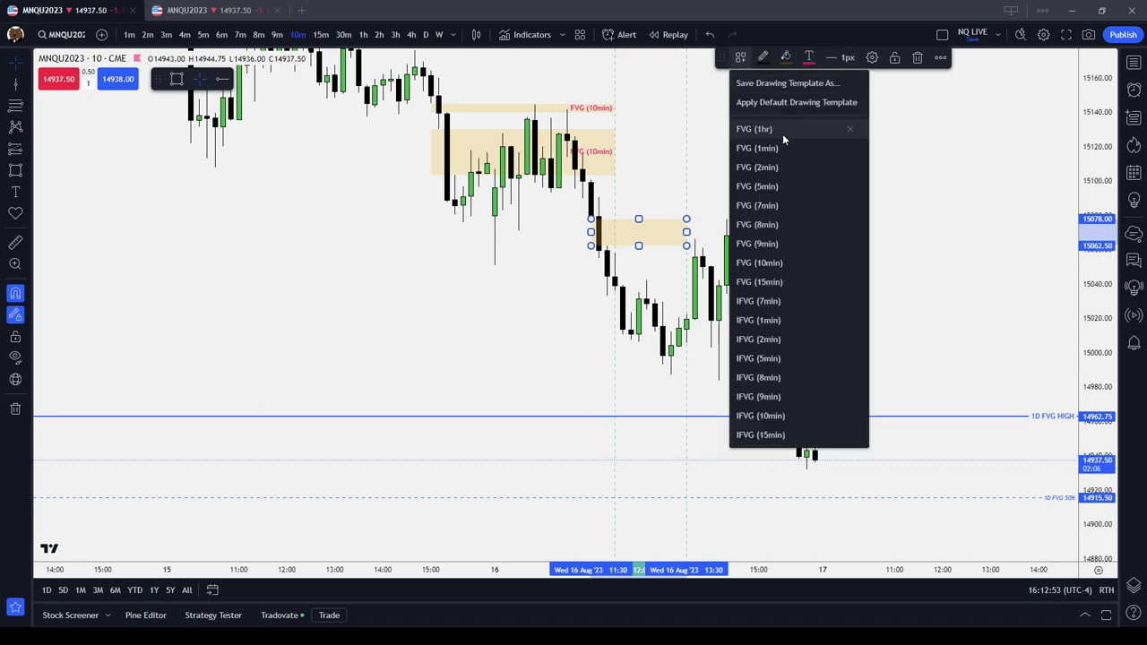
{"action": "left_click", "coordinate": [776, 263]}
{"action": "left_click", "coordinate": [834, 162]}
Step: Draw a horizontal ray at the August 11 low of 15037.25, apply the Sellside Liquidity template and re-anchor it at 15036.25 on August 14
{"action": "scroll", "coordinate": [835, 161], "scroll_direction": "up", "scroll_amount": 2}
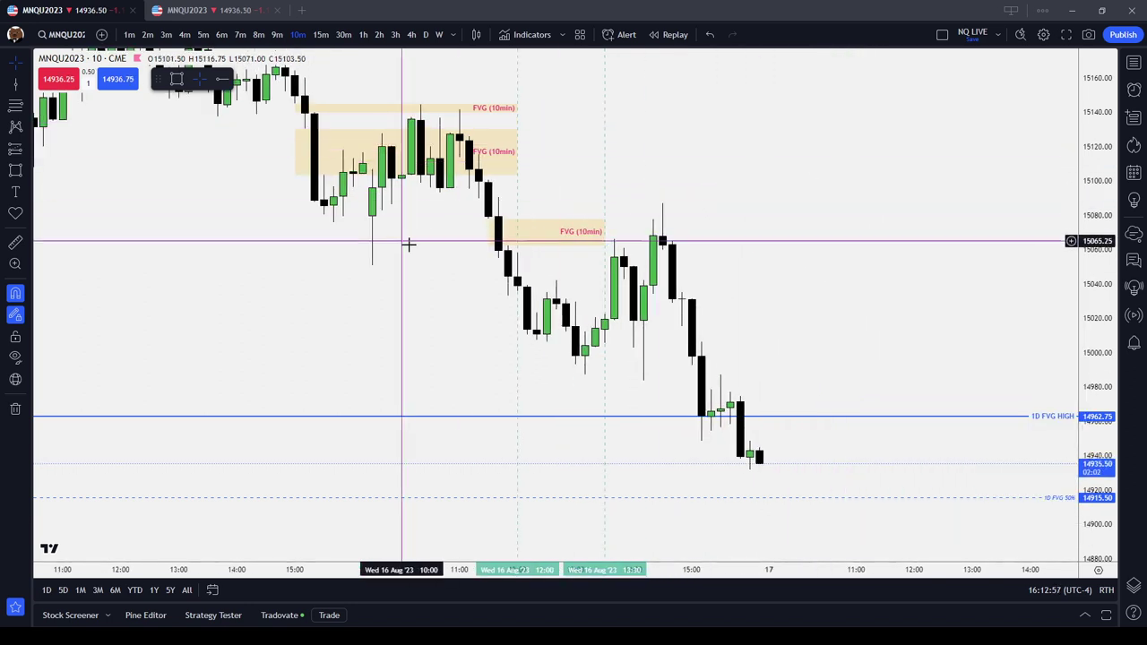
{"action": "scroll", "coordinate": [589, 223], "scroll_direction": "down", "scroll_amount": 4}
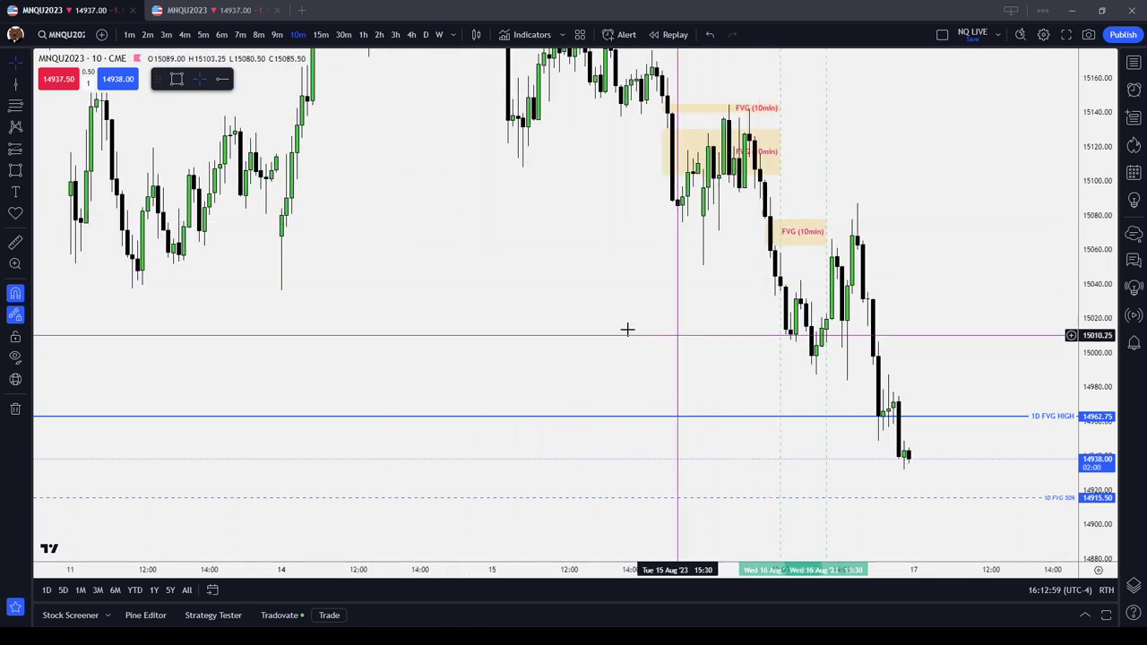
{"action": "scroll", "coordinate": [537, 314], "scroll_direction": "up", "scroll_amount": 3}
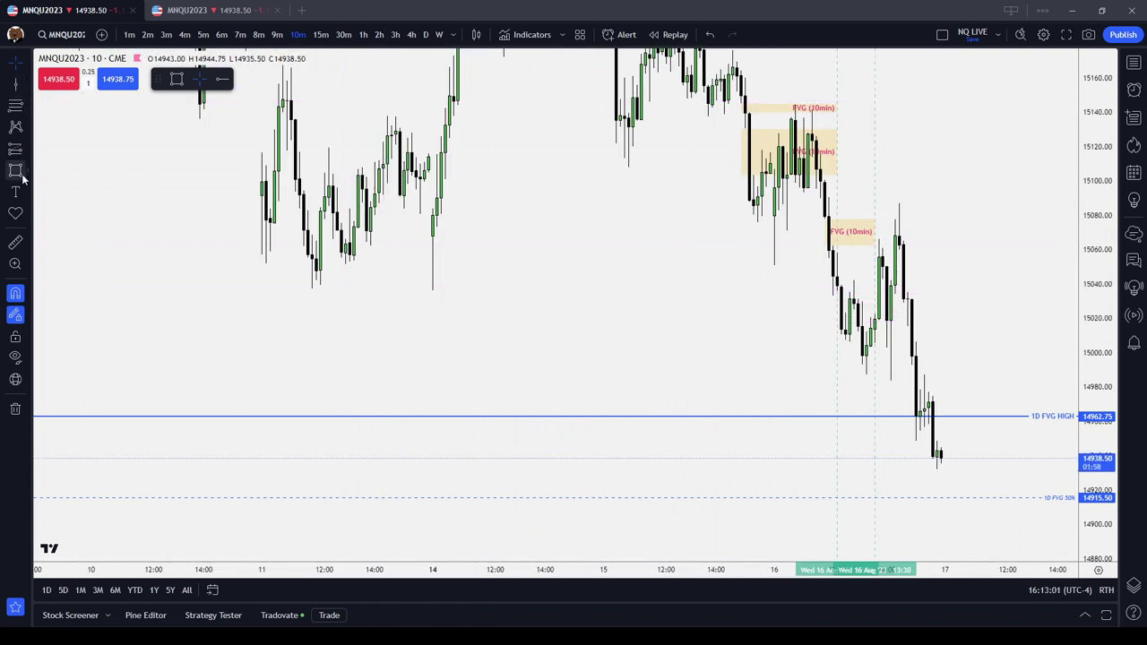
{"action": "left_click", "coordinate": [312, 287]}
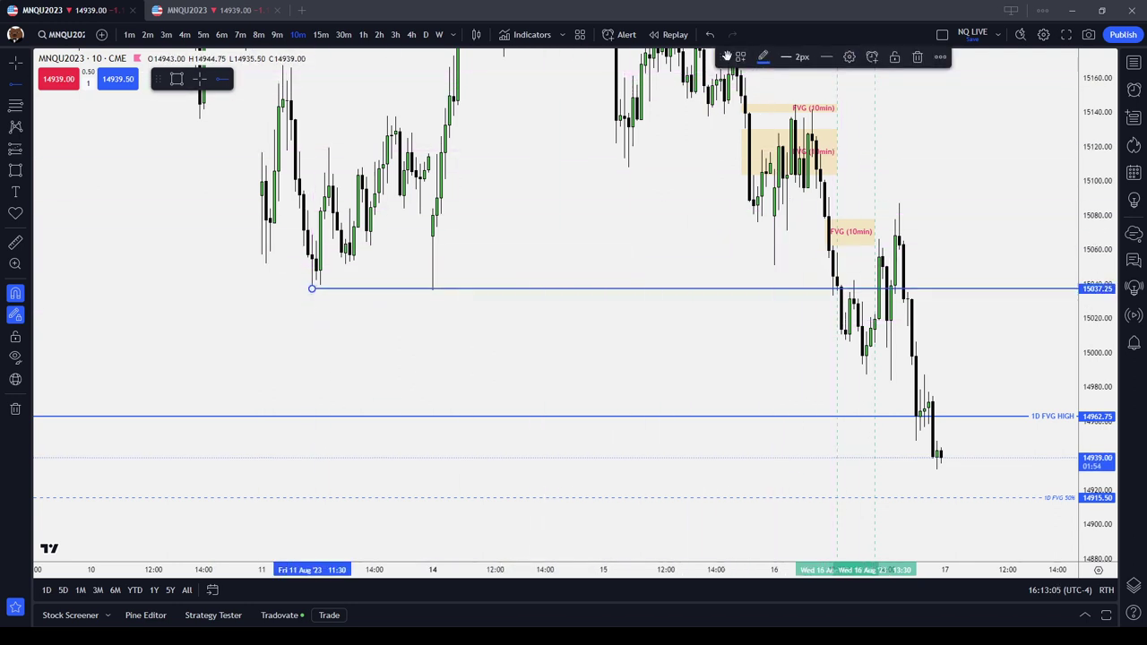
{"action": "left_click", "coordinate": [740, 57]}
{"action": "left_click", "coordinate": [795, 224]}
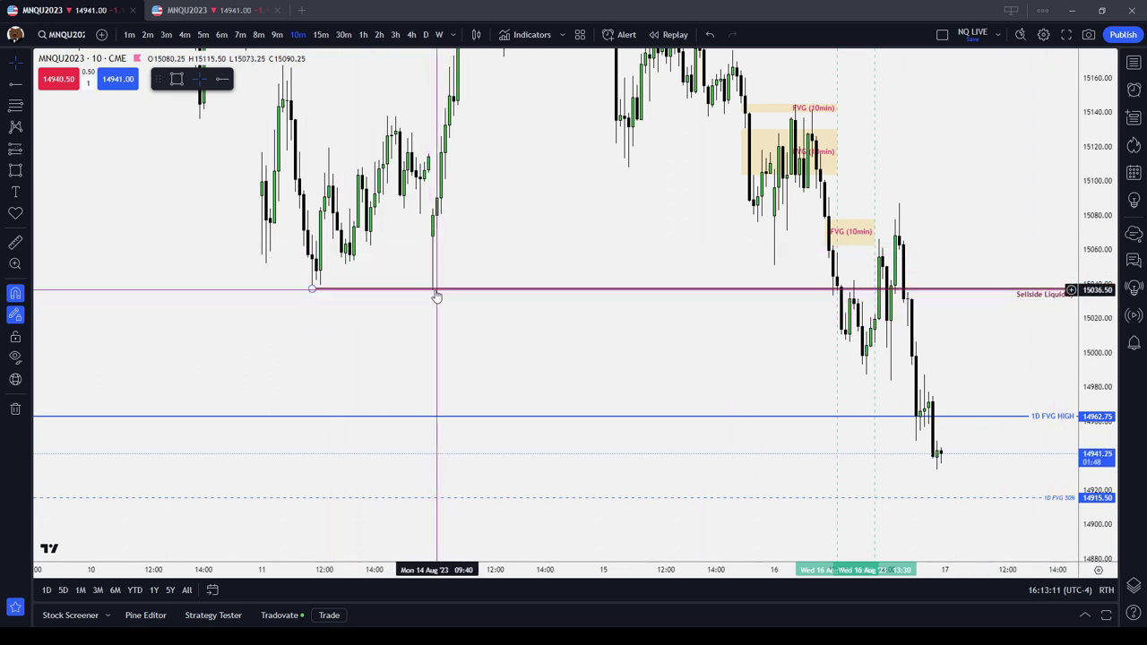
{"action": "left_click", "coordinate": [397, 302]}
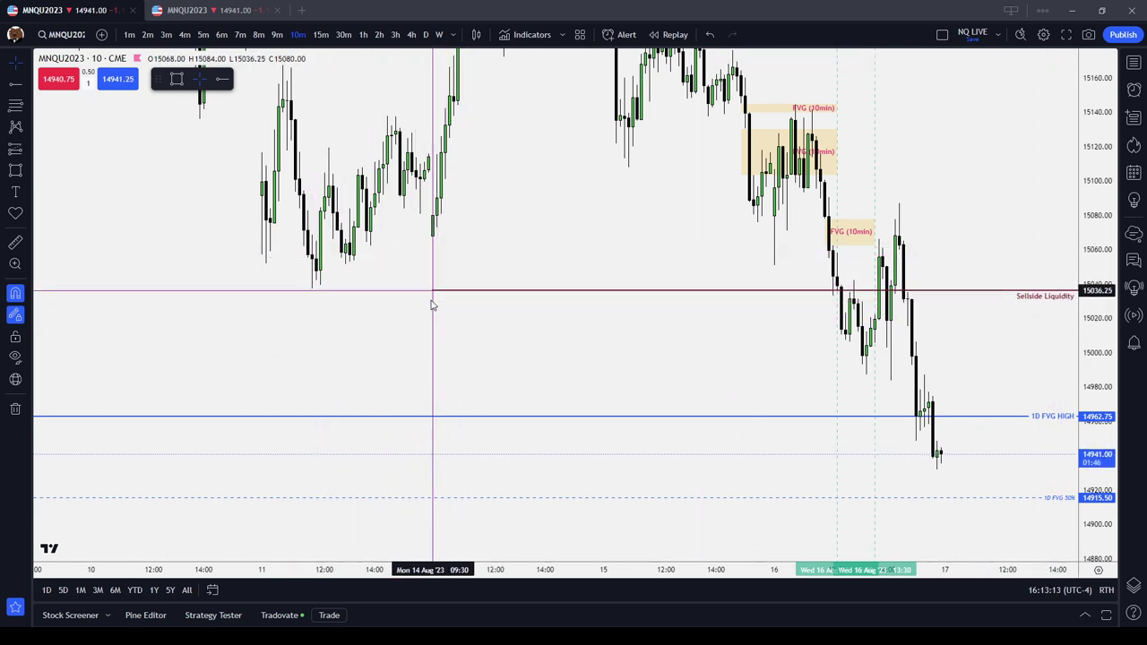
Step: Delete the Sellside Liquidity ray at 15036.25
{"action": "scroll", "coordinate": [781, 296], "scroll_direction": "up", "scroll_amount": 2}
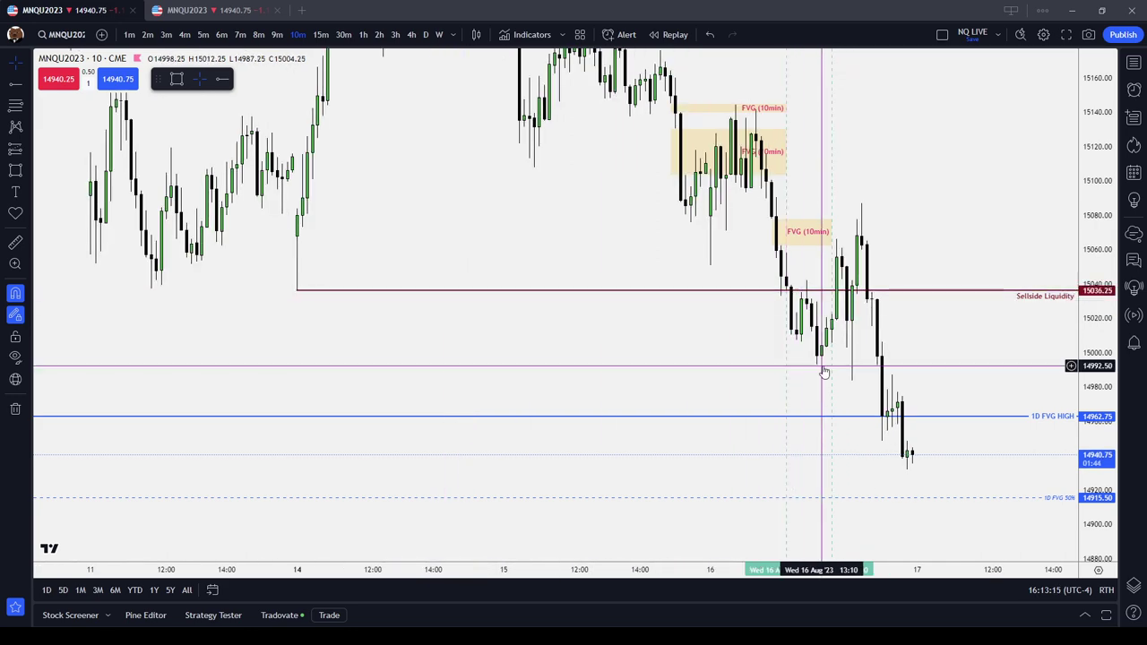
{"action": "scroll", "coordinate": [824, 371], "scroll_direction": "down", "scroll_amount": 4}
{"action": "left_click", "coordinate": [684, 290]}
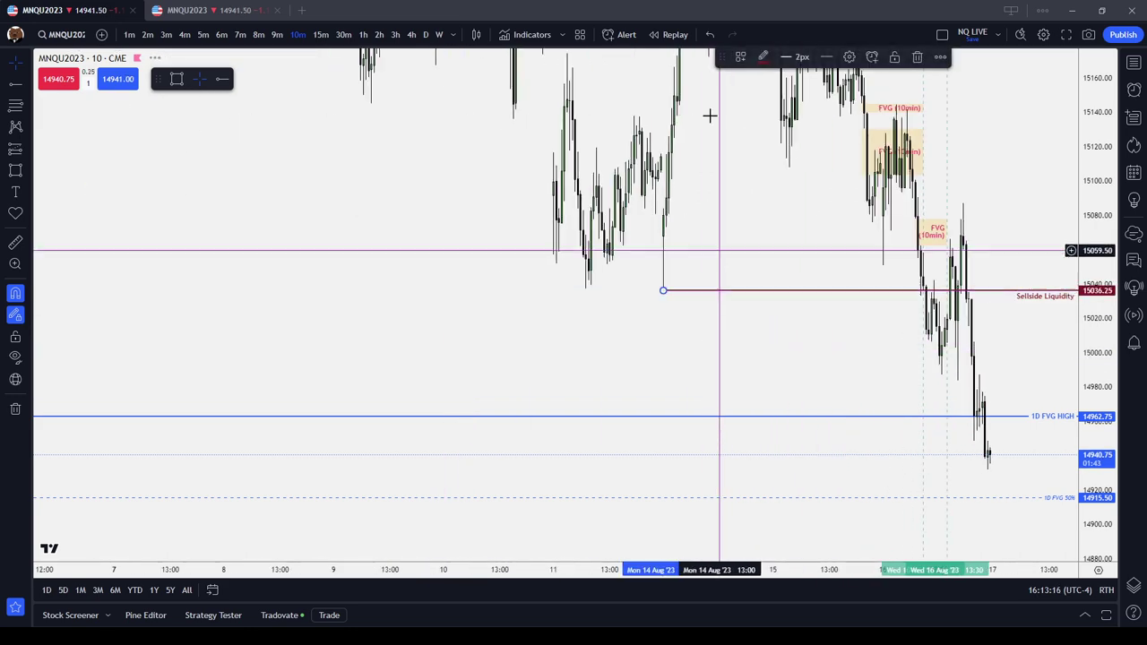
{"action": "left_click", "coordinate": [918, 57]}
Step: Check the late June lows on the 1-hour chart and return to the 10-minute chart
{"action": "left_click", "coordinate": [362, 35]}
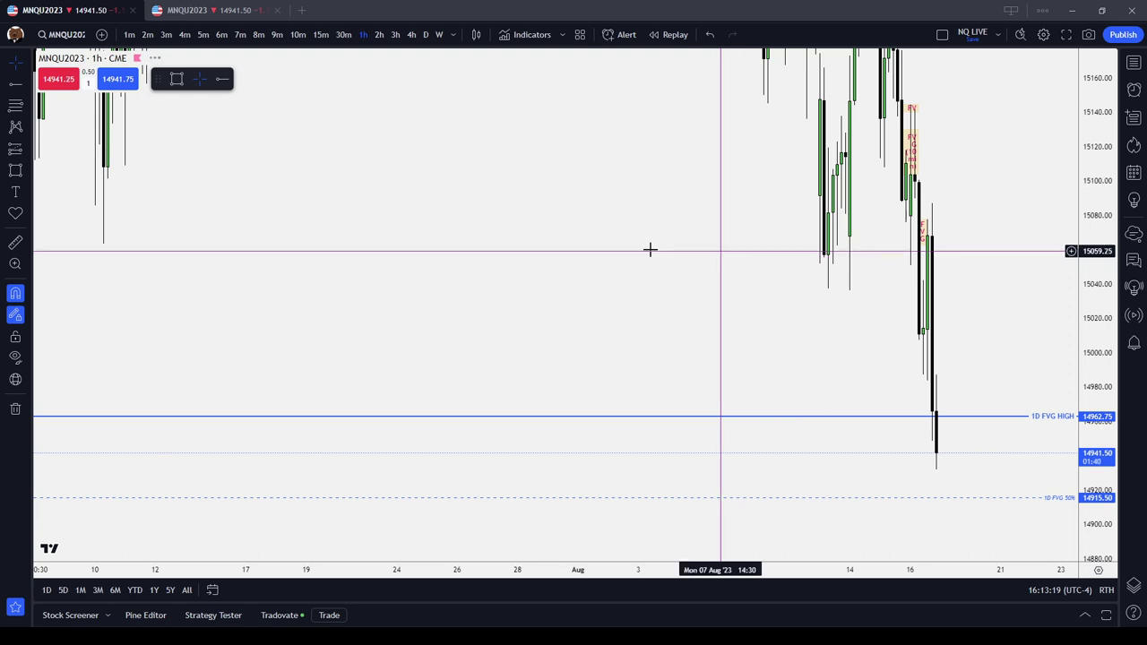
{"action": "left_click_drag", "start_coordinate": [546, 277], "coordinate": [803, 288]}
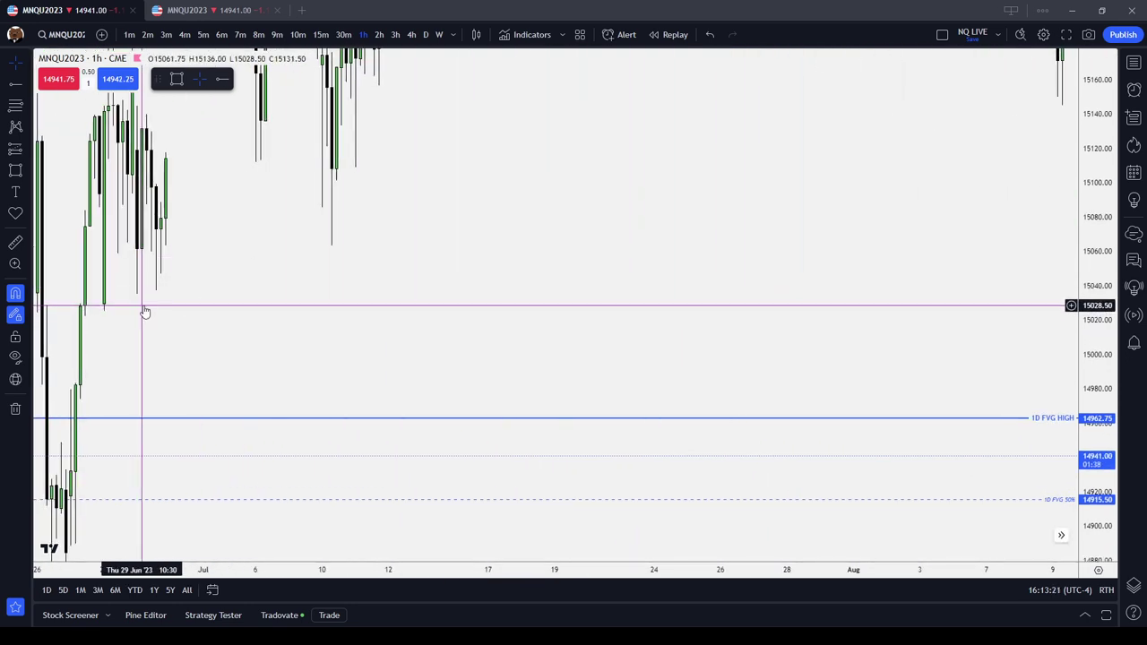
{"action": "left_click_drag", "start_coordinate": [657, 341], "coordinate": [247, 295]}
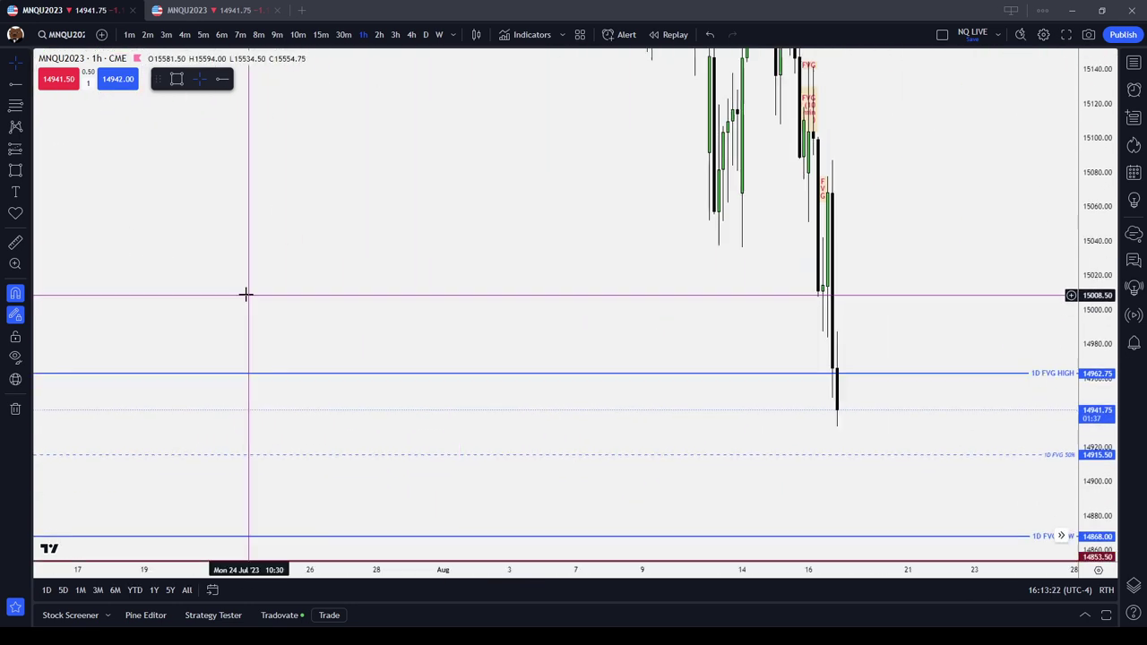
{"action": "left_click", "coordinate": [298, 34]}
Step: Extend the 15078.00 to 15062.50 FVG (10min) rectangle to about 14:40 on August 16
{"action": "scroll", "coordinate": [865, 230], "scroll_direction": "up", "scroll_amount": 3}
{"action": "scroll", "coordinate": [914, 341], "scroll_direction": "up", "scroll_amount": 5}
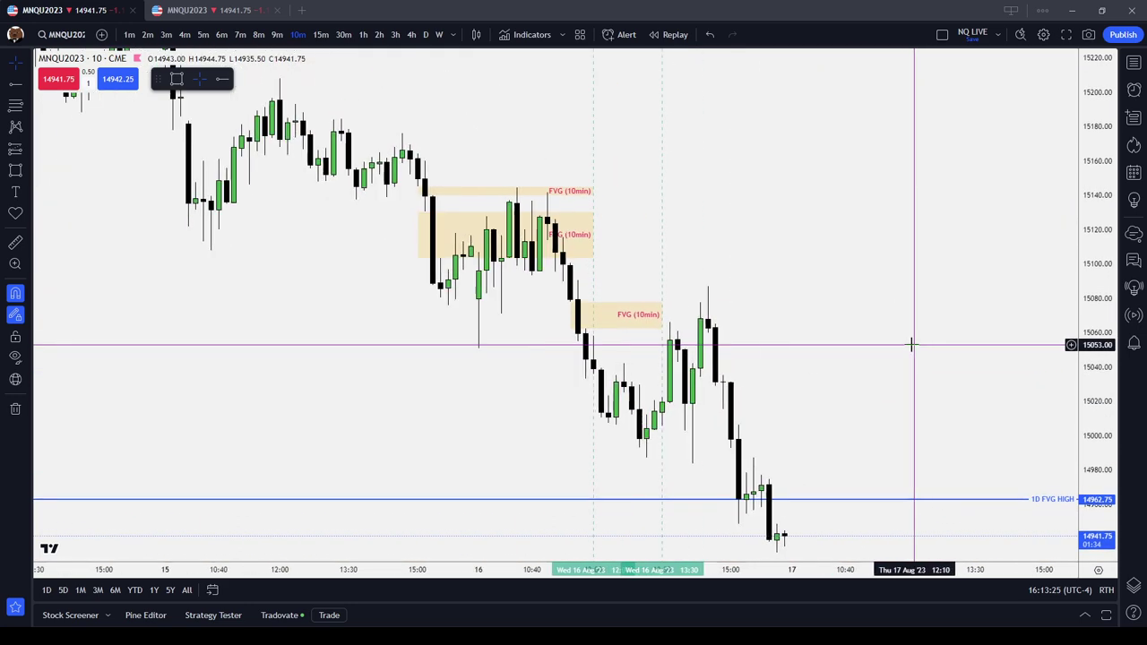
{"action": "left_click", "coordinate": [520, 314]}
{"action": "left_click_drag", "start_coordinate": [620, 314], "coordinate": [663, 315]}
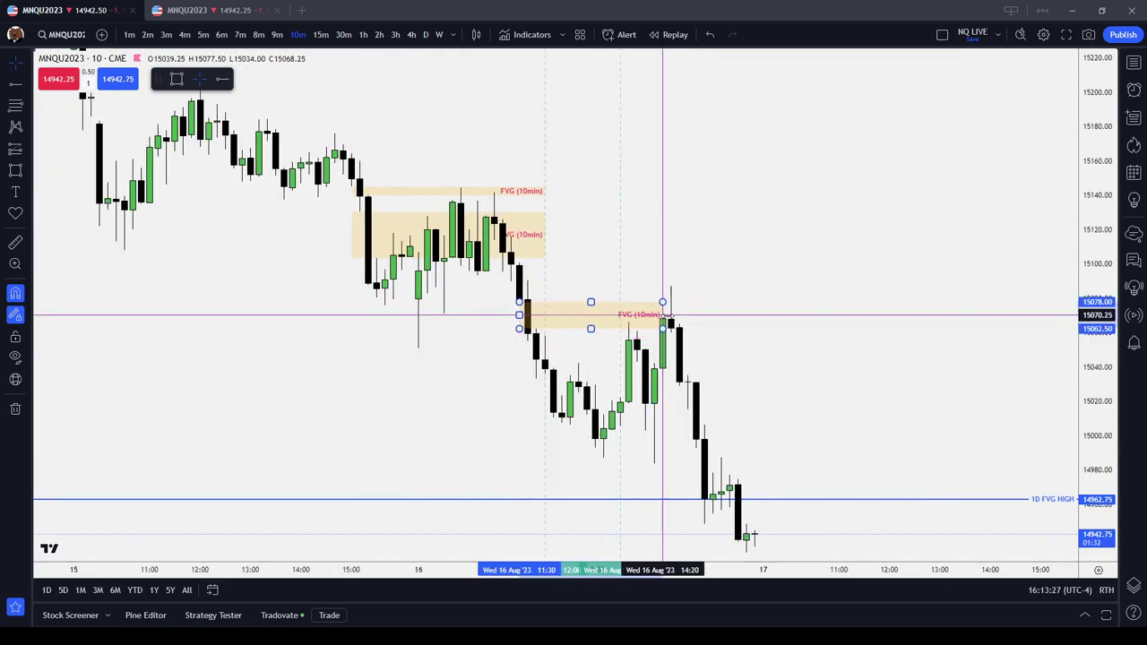
{"action": "left_click", "coordinate": [713, 316]}
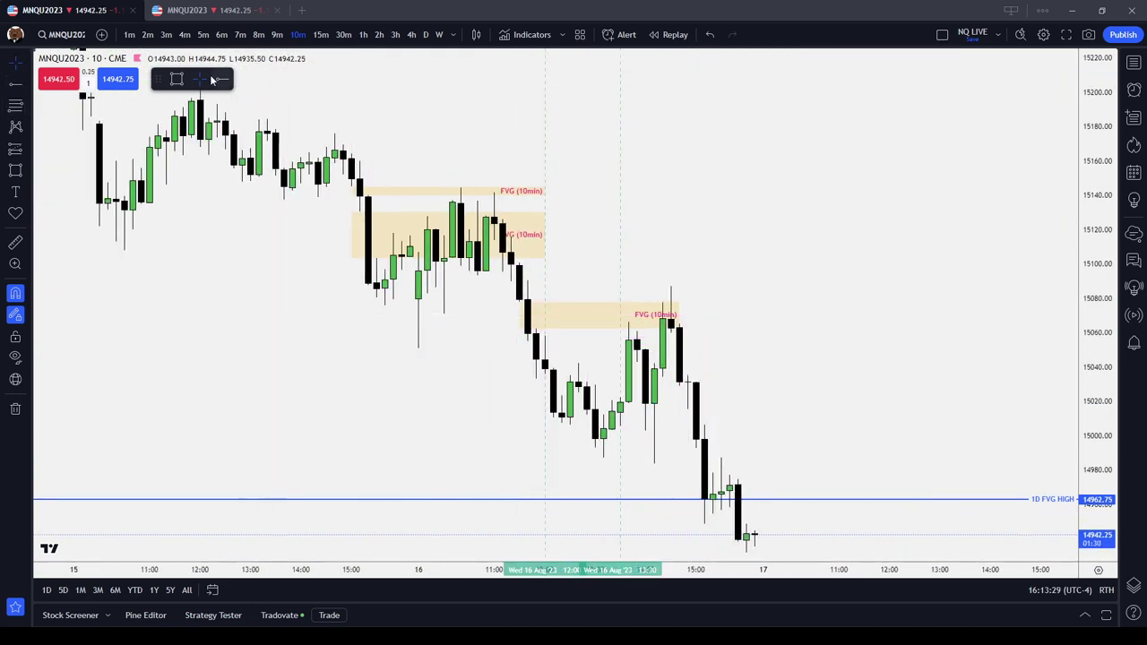
Step: Add a vertical line at 16:10 on August 16 and apply the NYSE Close template
{"action": "left_click", "coordinate": [29, 87]}
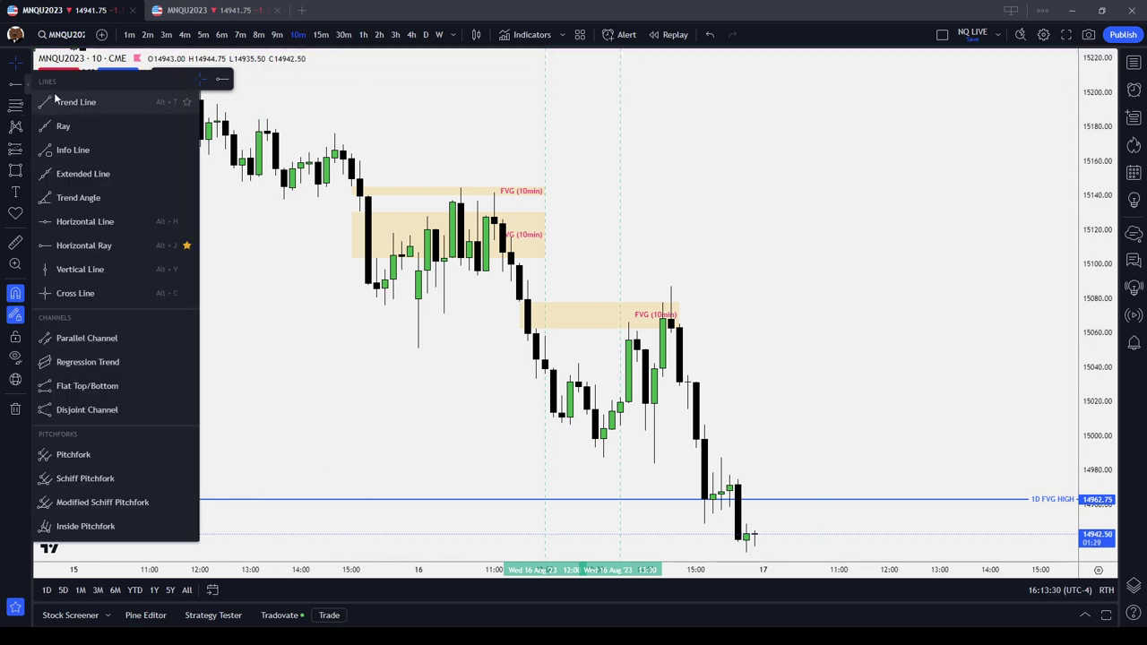
{"action": "left_click", "coordinate": [97, 248]}
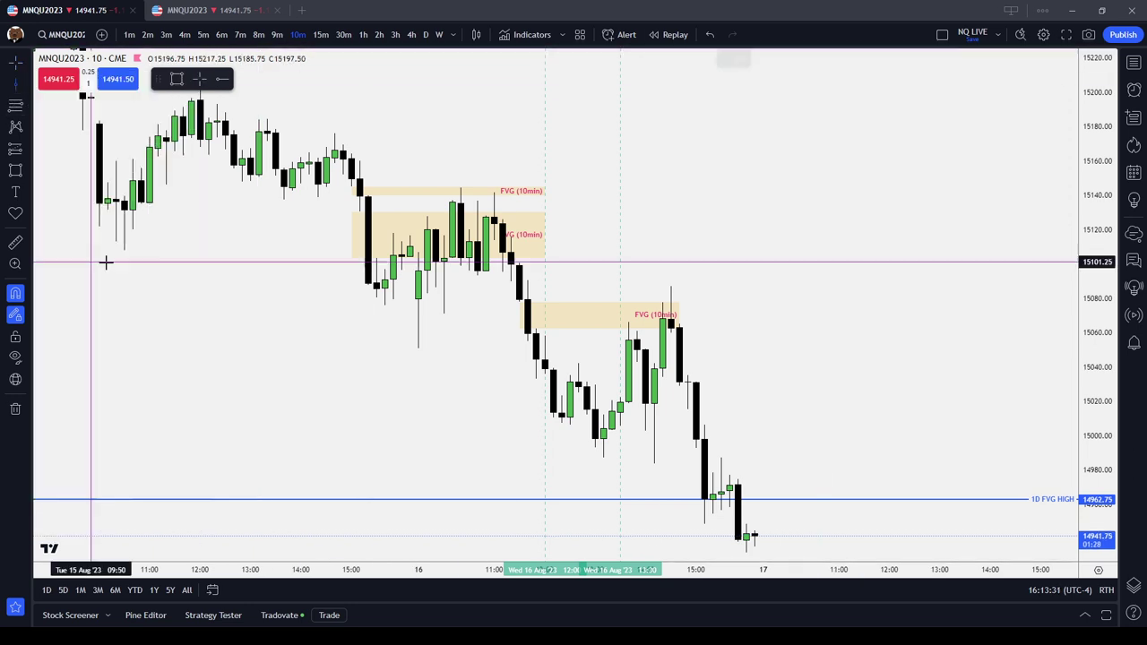
{"action": "left_click", "coordinate": [754, 436]}
{"action": "left_click", "coordinate": [748, 60]}
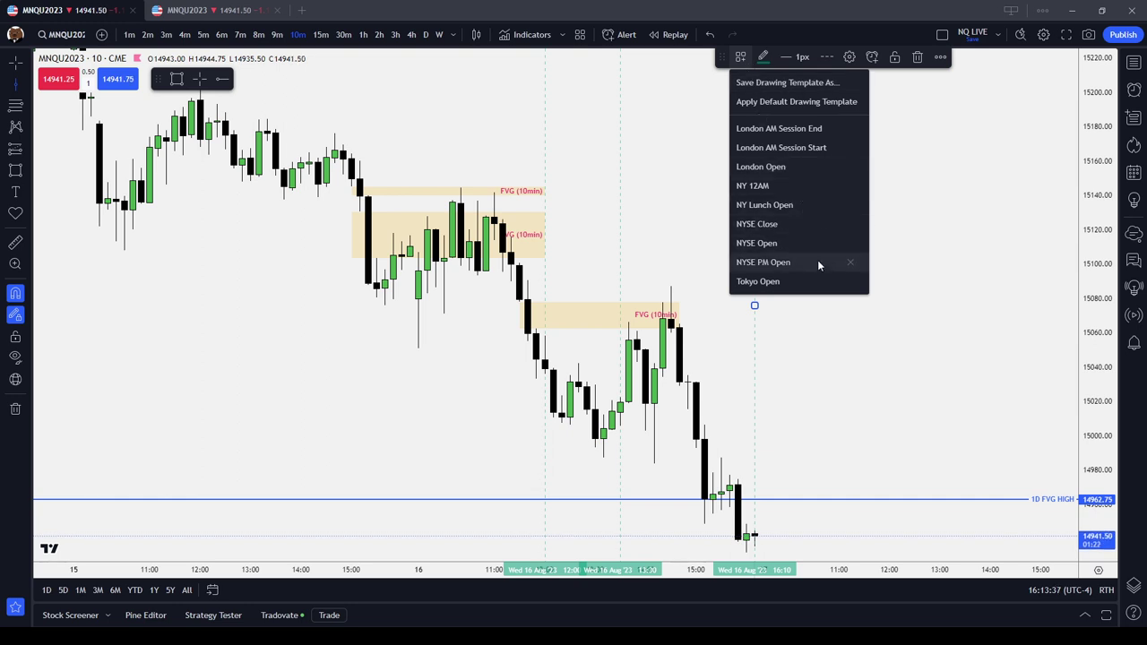
{"action": "left_click", "coordinate": [814, 224]}
Step: Apply the NYSE PM Open template to the 13:30 vertical line on August 16
{"action": "left_click_drag", "start_coordinate": [852, 203], "coordinate": [854, 133]}
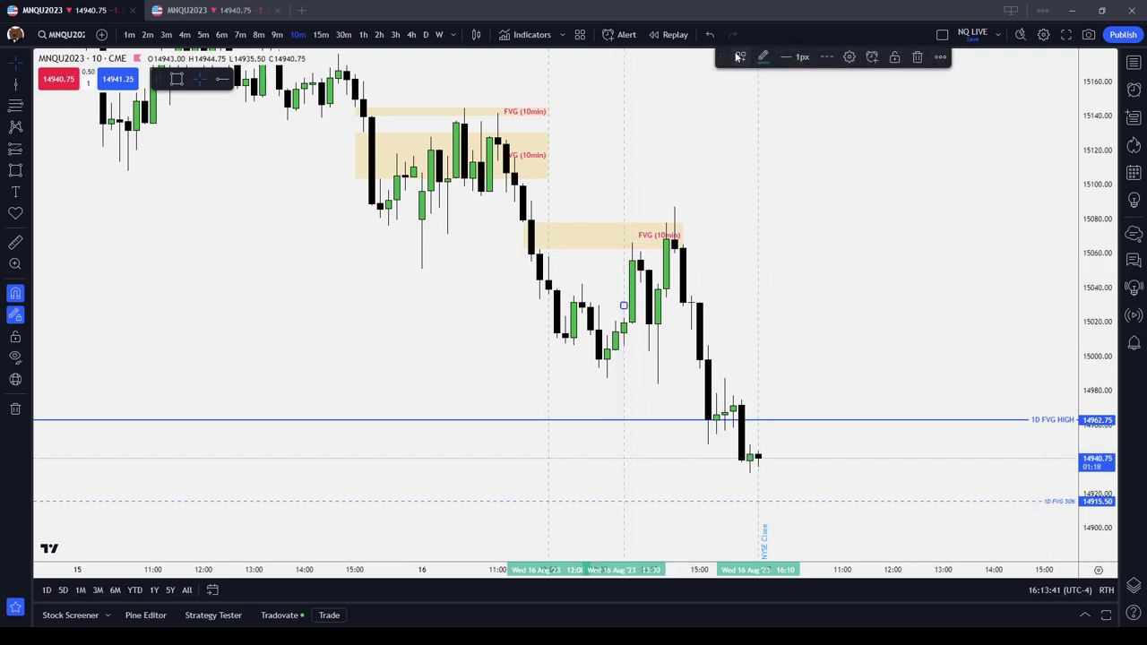
{"action": "left_click", "coordinate": [741, 57]}
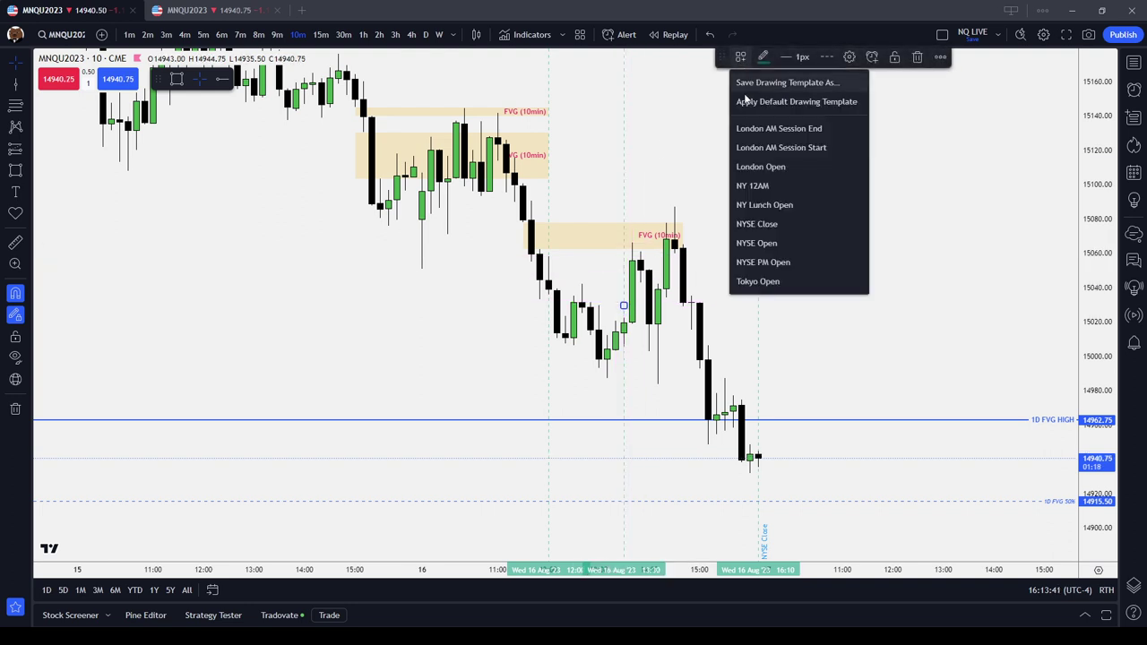
{"action": "left_click", "coordinate": [777, 262]}
Step: Extend the 15078.00 to 15062.50 FVG (10min) rectangle to the NYSE Close line at 16:10 on August 16
{"action": "right_click", "coordinate": [855, 223]}
{"action": "left_click", "coordinate": [820, 171]}
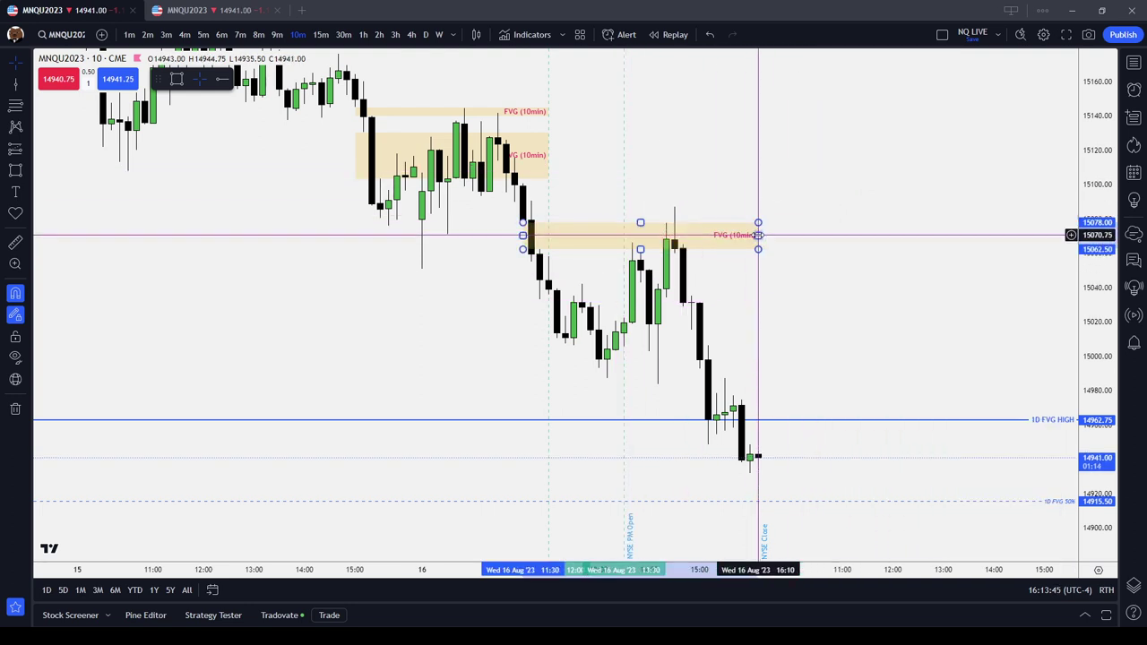
{"action": "left_click", "coordinate": [567, 109]}
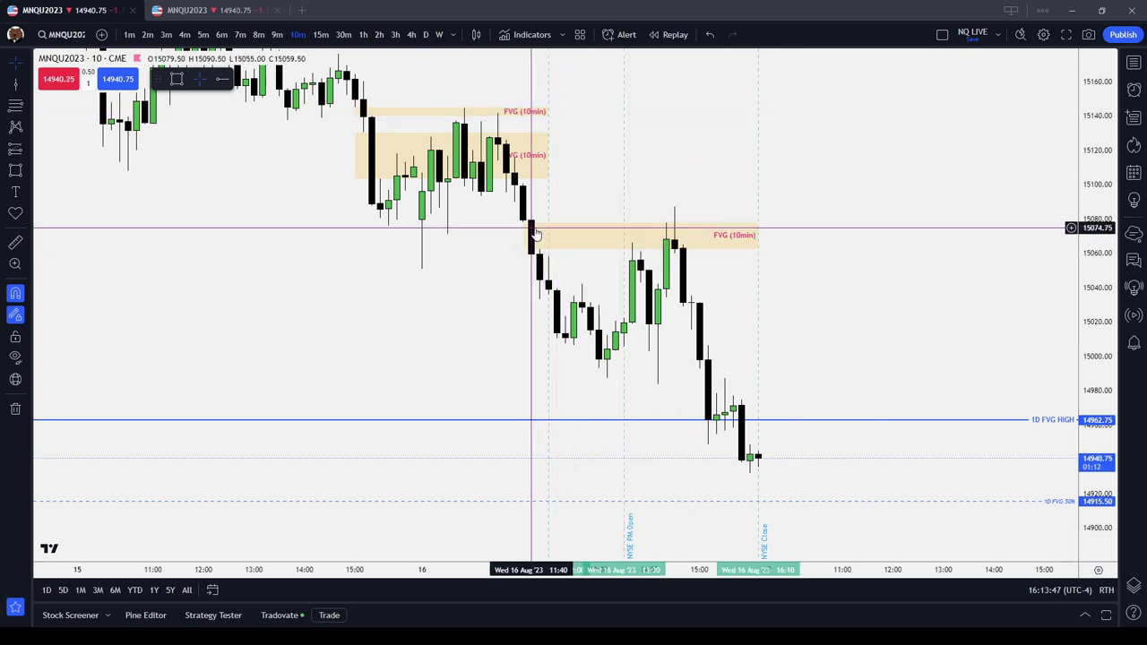
{"action": "left_click", "coordinate": [683, 238]}
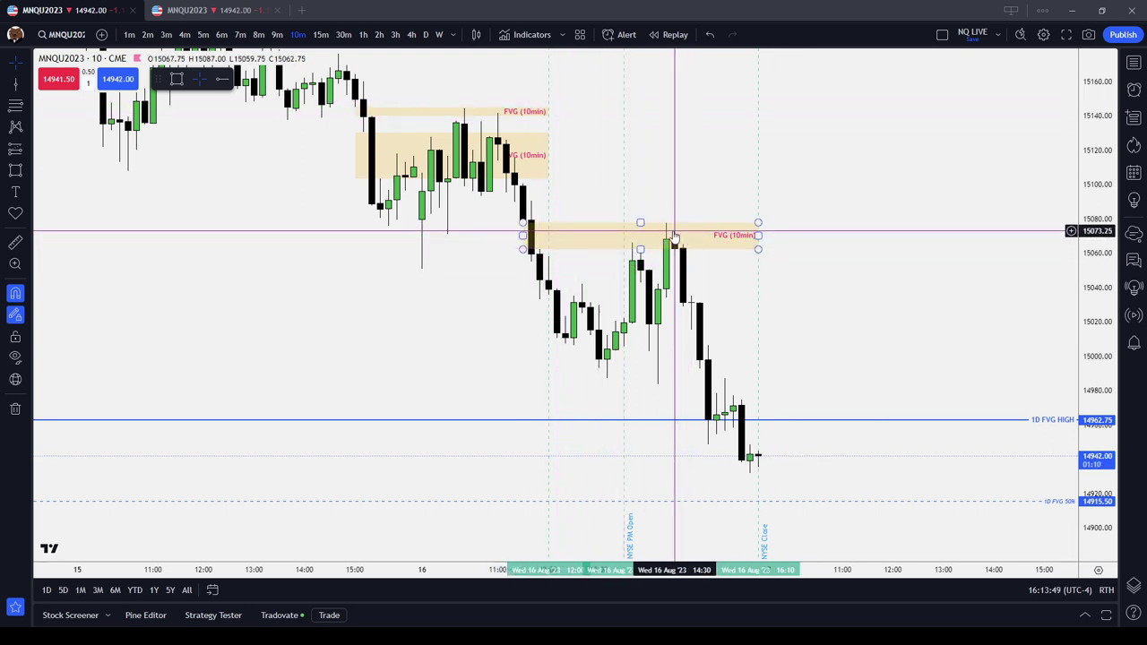
{"action": "left_click", "coordinate": [633, 247]}
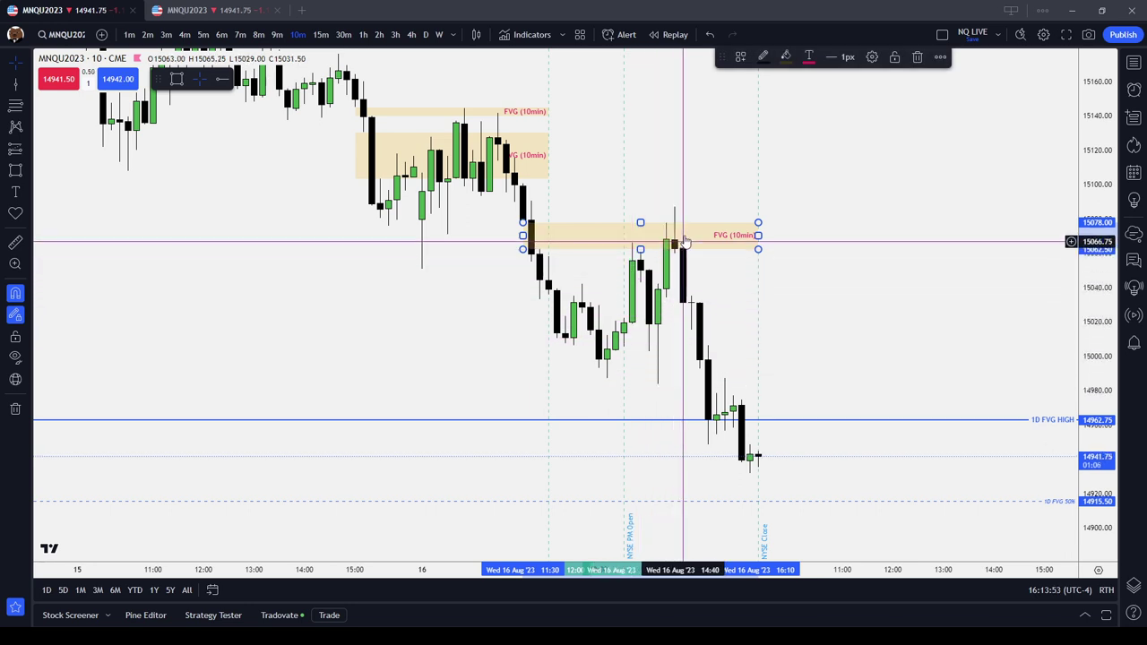
{"action": "left_click", "coordinate": [703, 201]}
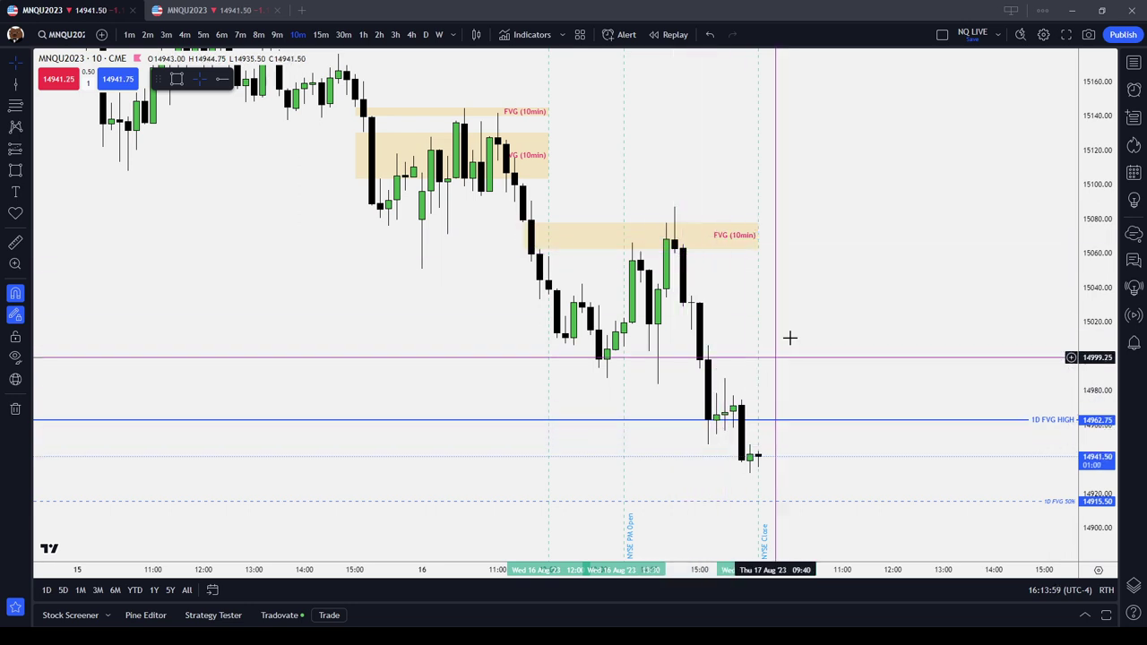
Step: Review the 1D FVG levels on the daily chart and the marked fair value gaps on the 10-minute chart
{"action": "left_click_drag", "start_coordinate": [886, 334], "coordinate": [888, 245]}
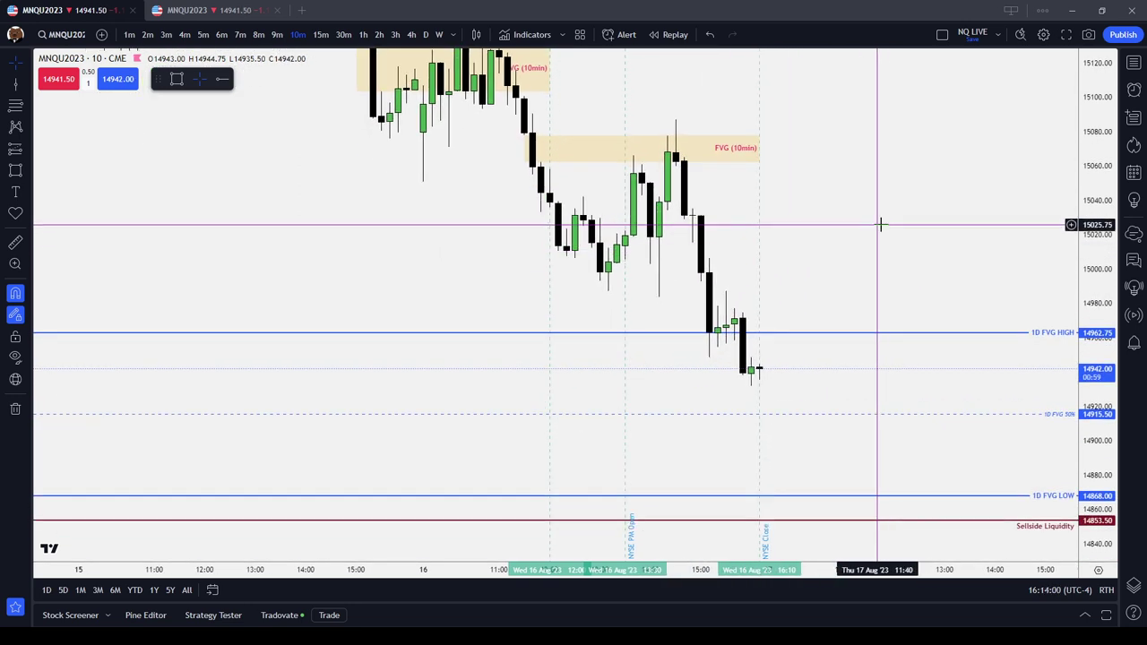
{"action": "left_click", "coordinate": [425, 34]}
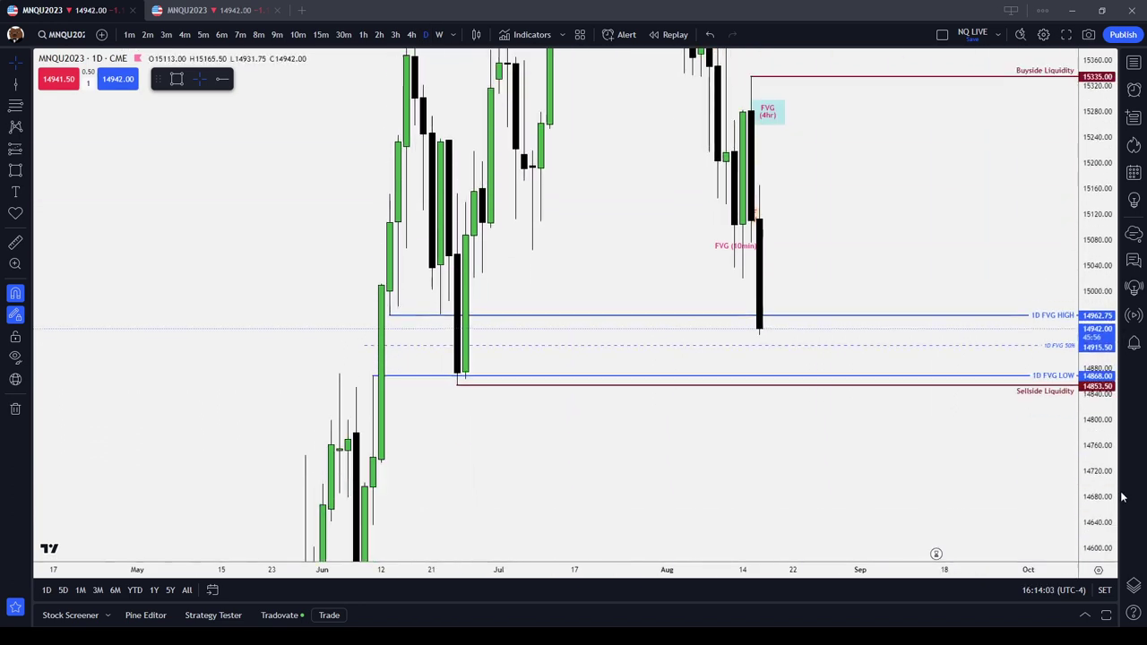
{"action": "left_click_drag", "start_coordinate": [1109, 496], "coordinate": [1108, 553]}
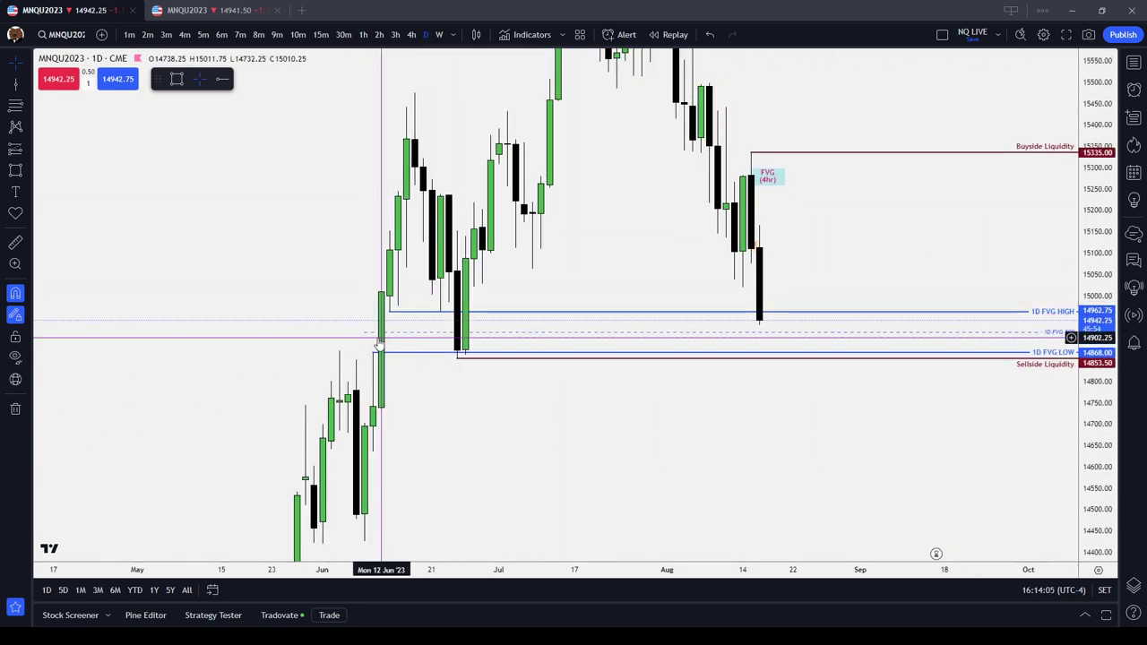
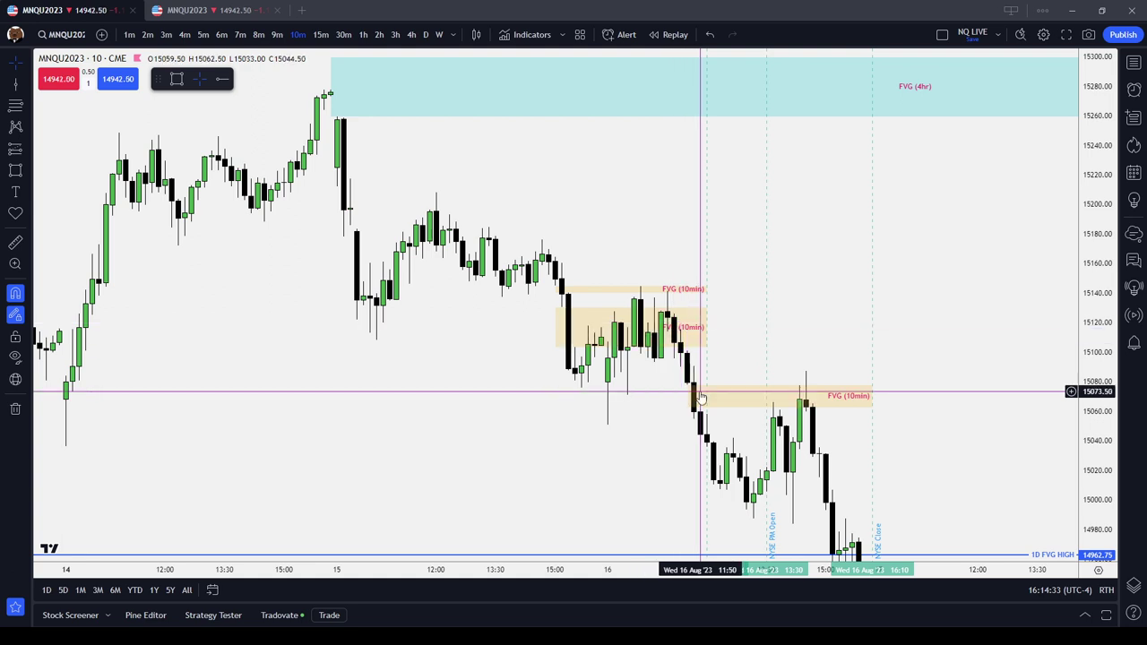
{"action": "left_click_drag", "start_coordinate": [695, 392], "coordinate": [636, 342]}
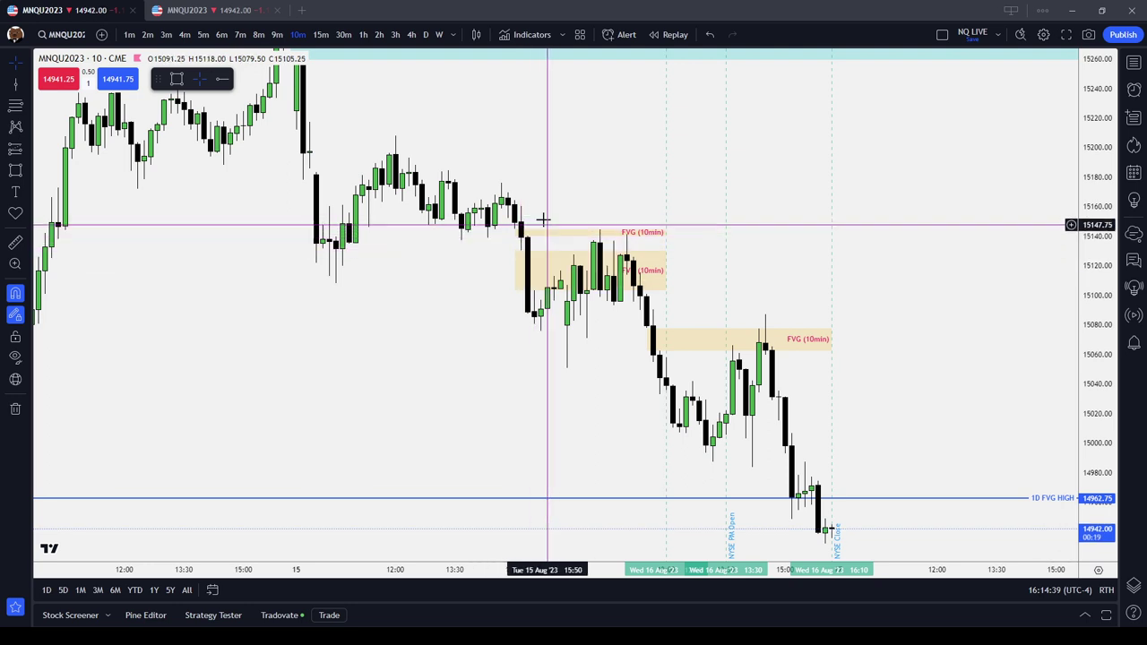
{"action": "left_click_drag", "start_coordinate": [611, 272], "coordinate": [573, 179]}
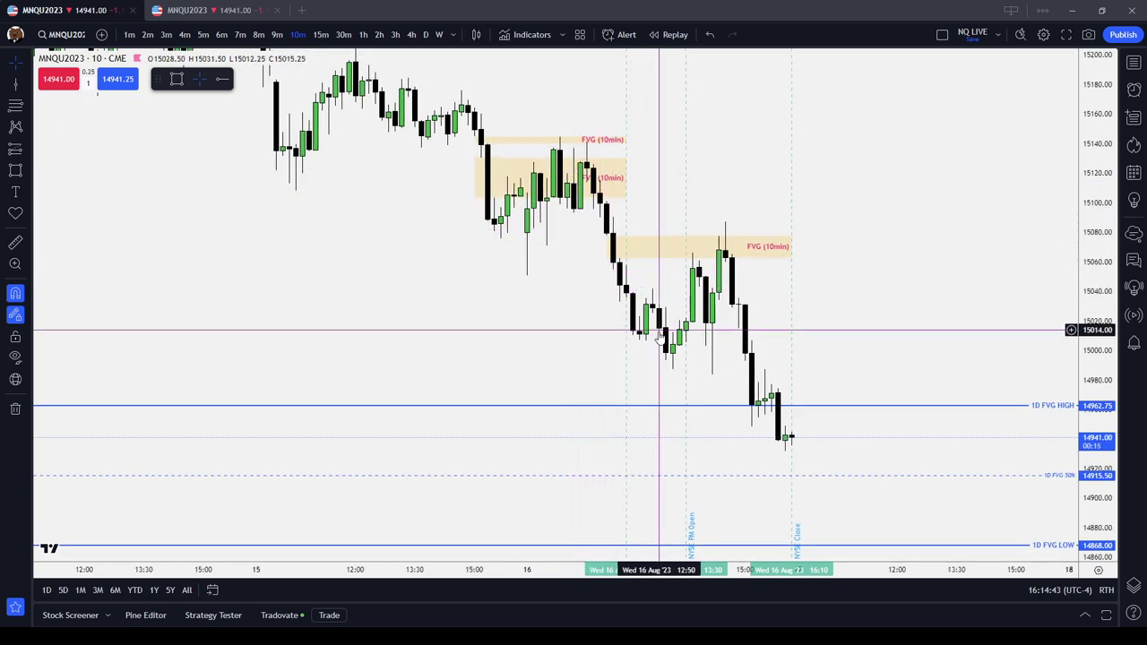
Step: Examine the August 16 price action between the 15078.00 to 15062.50 FVG (10min) zone and the 1D FVG levels
{"action": "left_click_drag", "start_coordinate": [748, 470], "coordinate": [656, 331]}
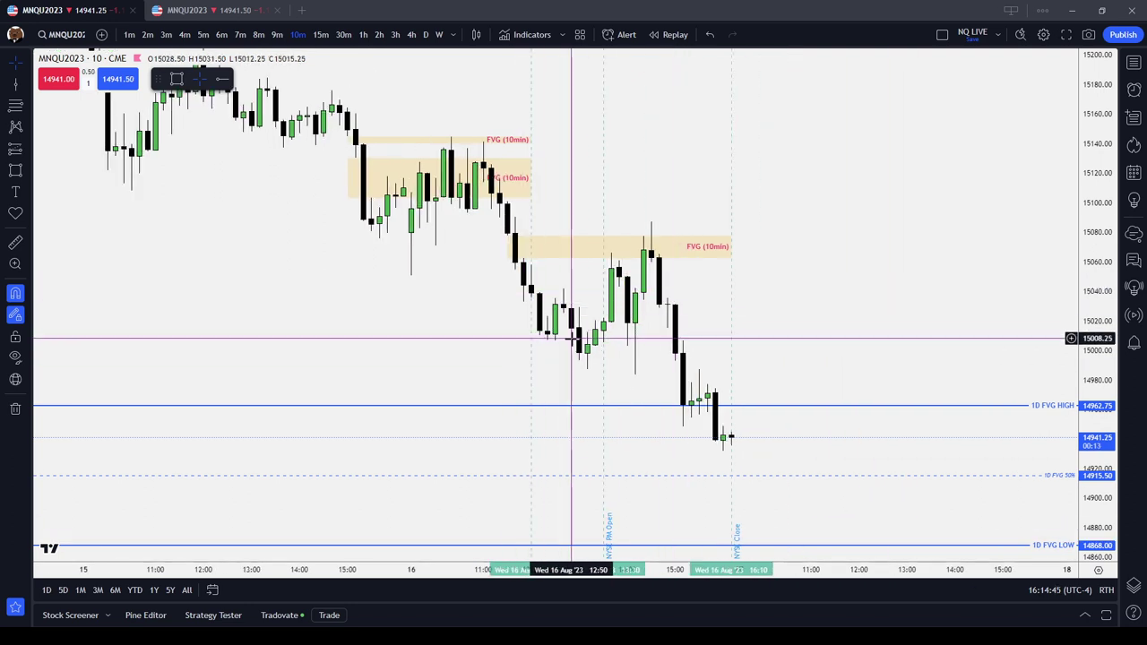
{"action": "left_click", "coordinate": [507, 239]}
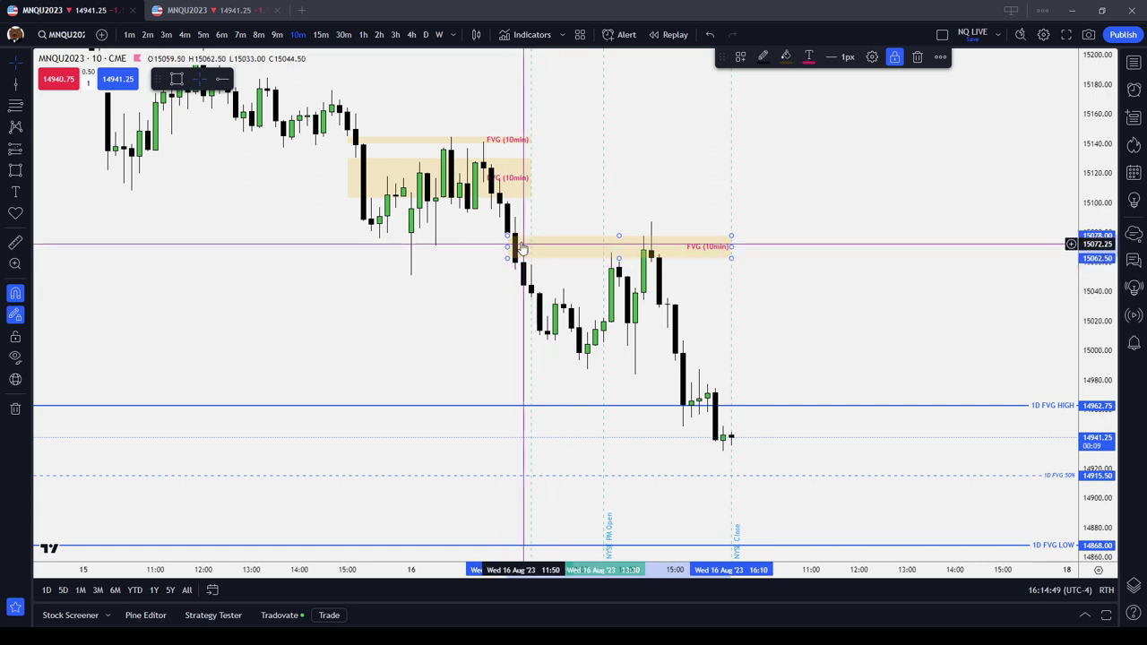
{"action": "left_click", "coordinate": [616, 307]}
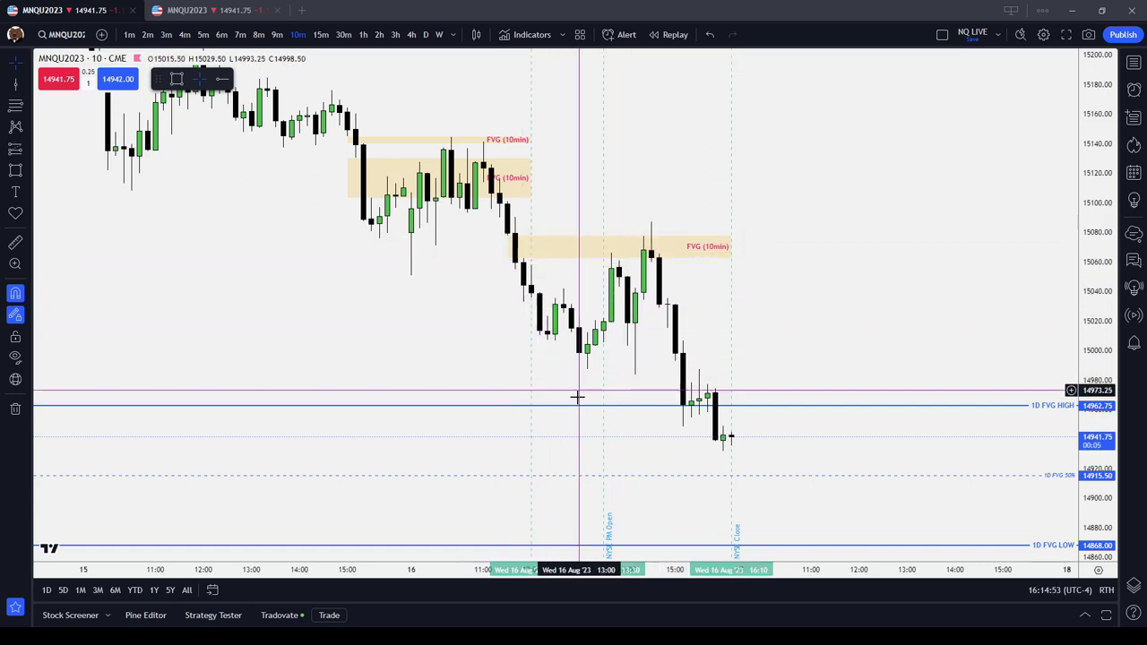
{"action": "left_click", "coordinate": [695, 248]}
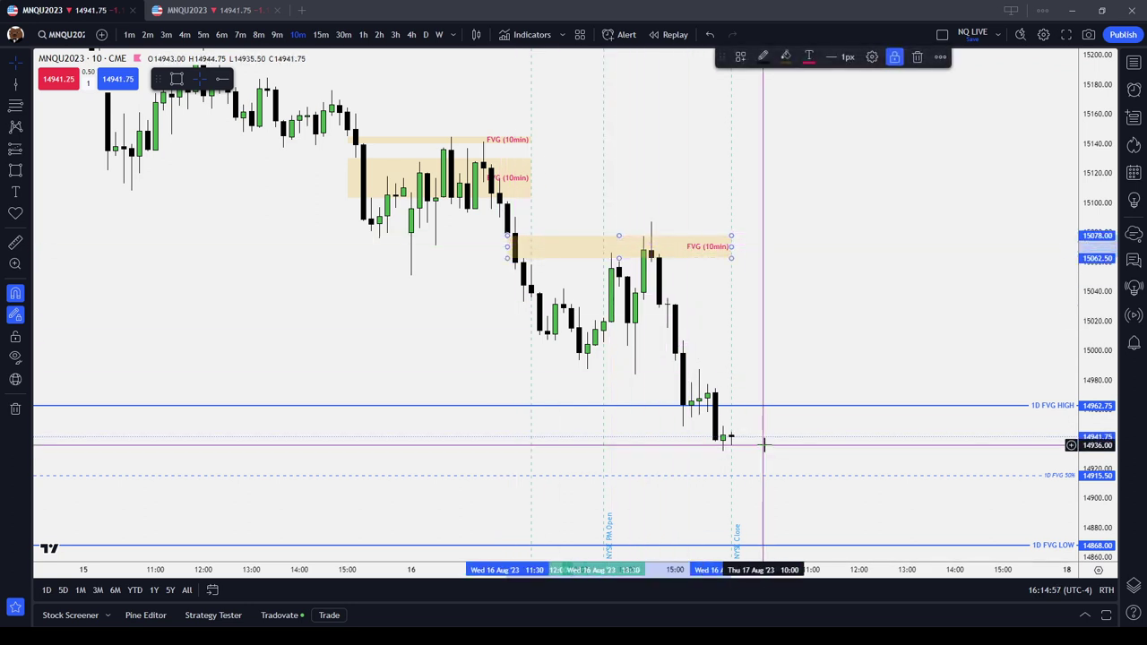
{"action": "left_click", "coordinate": [810, 318]}
{"action": "left_click_drag", "start_coordinate": [791, 253], "coordinate": [798, 146]}
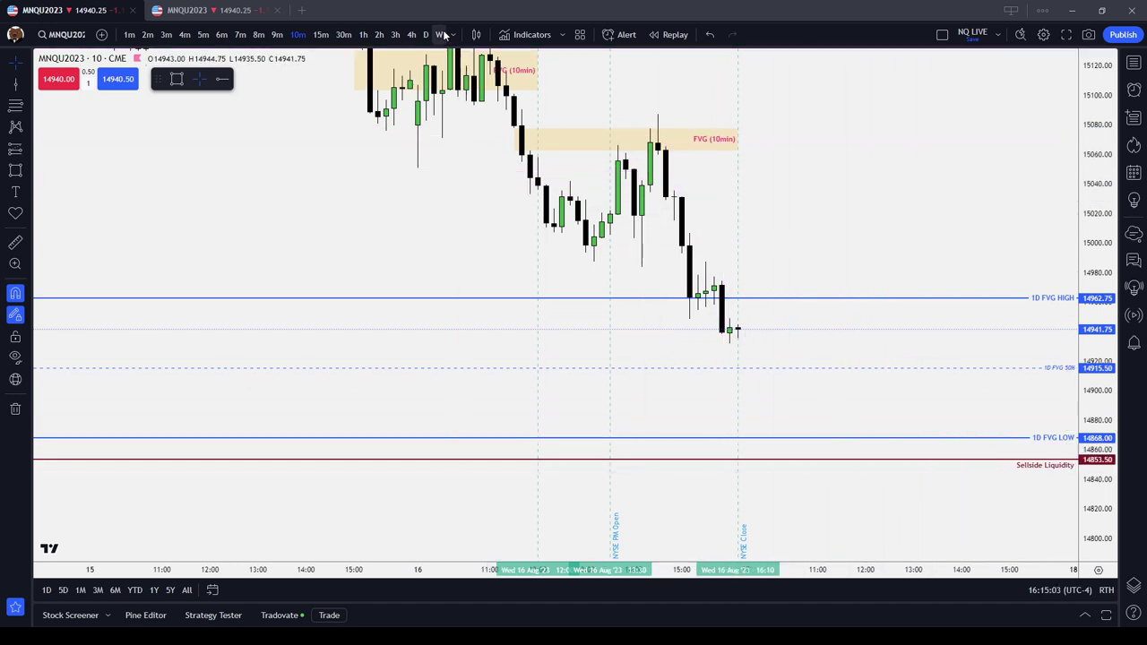
{"action": "left_click_drag", "start_coordinate": [820, 156], "coordinate": [825, 237]}
Step: Delete the three FVG (10min) rectangles from the 10-minute chart
{"action": "left_click", "coordinate": [738, 219]}
{"action": "left_click", "coordinate": [921, 61]}
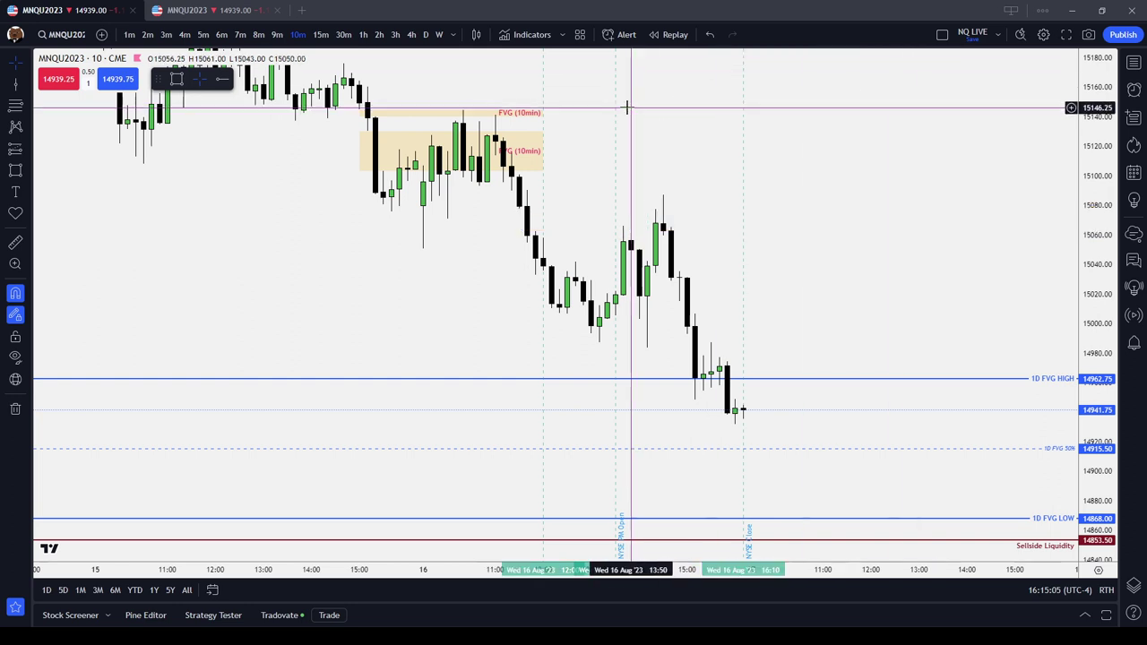
{"action": "left_click", "coordinate": [514, 116]}
{"action": "left_click", "coordinate": [916, 57]}
{"action": "left_click", "coordinate": [536, 152]}
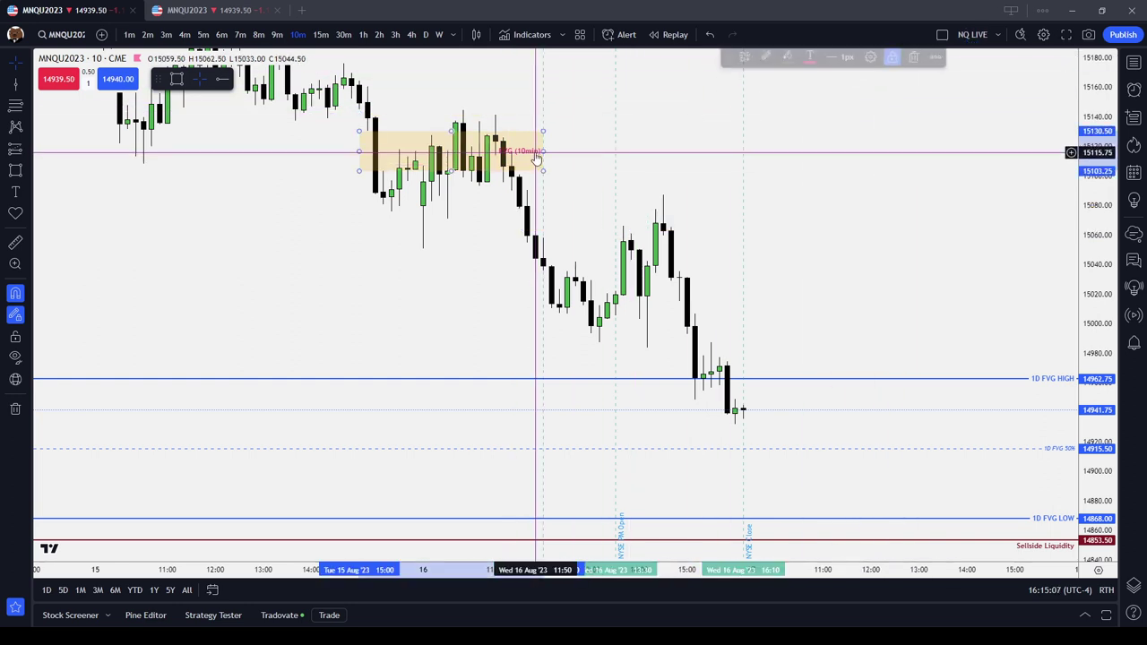
{"action": "left_click", "coordinate": [917, 57]}
Step: Delete the August 16 vertical session lines: NYSE Close at 16:10, NYSE PM Open at 13:30, and the unlabelled line at 12:00
{"action": "left_click", "coordinate": [744, 152]}
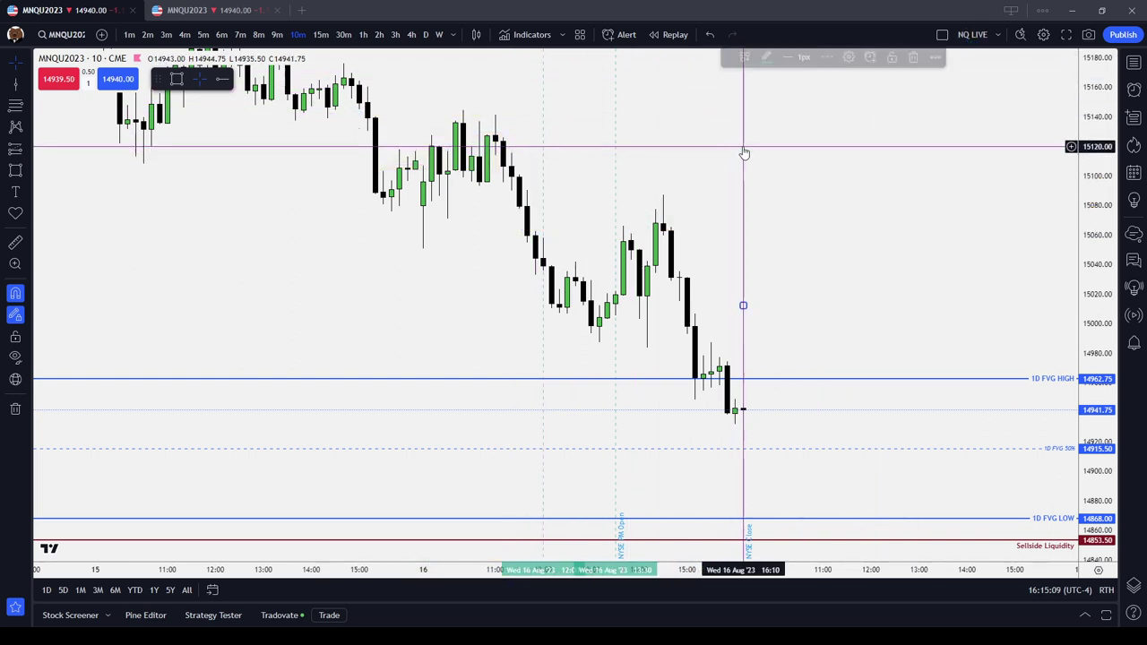
{"action": "left_click", "coordinate": [917, 57]}
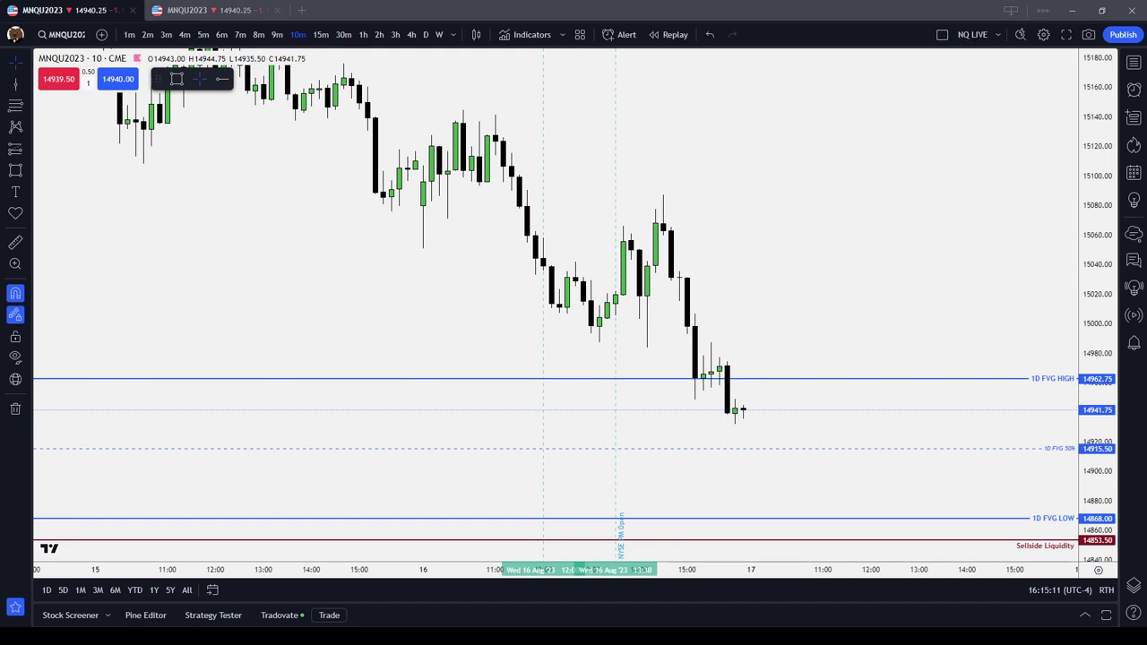
{"action": "left_click", "coordinate": [617, 197]}
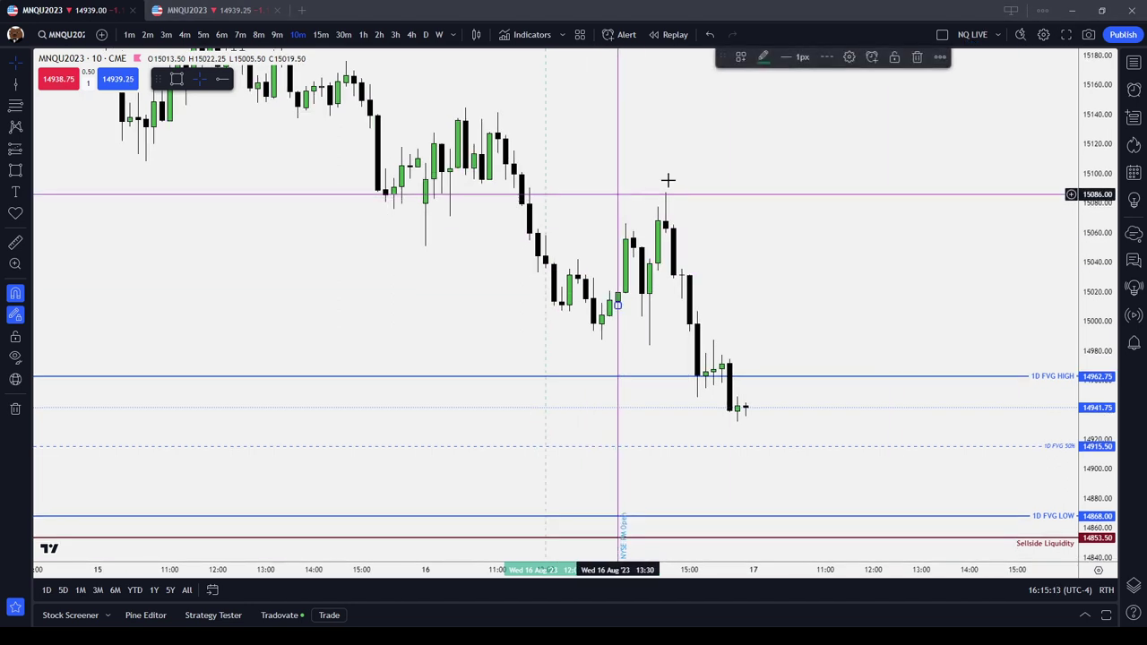
{"action": "left_click", "coordinate": [916, 57]}
{"action": "left_click", "coordinate": [545, 143]}
{"action": "left_click", "coordinate": [917, 56]}
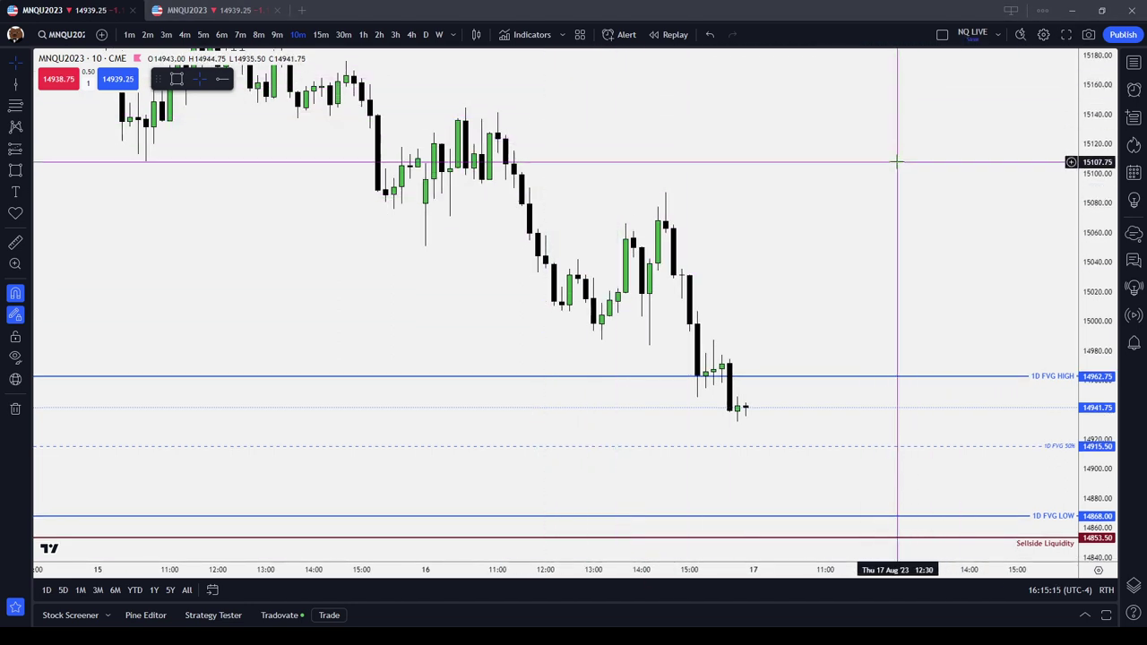
Step: Set the chart to the 1-hour timeframe with the ETH session
{"action": "scroll", "coordinate": [896, 163], "scroll_direction": "down", "scroll_amount": 5}
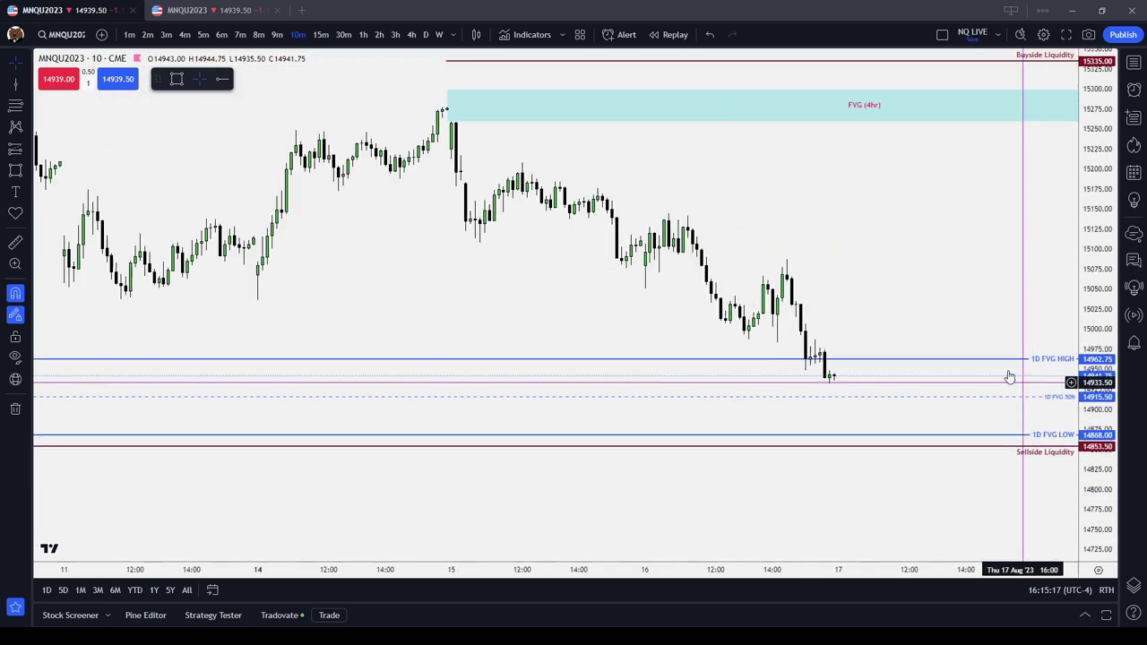
{"action": "left_click", "coordinate": [369, 34]}
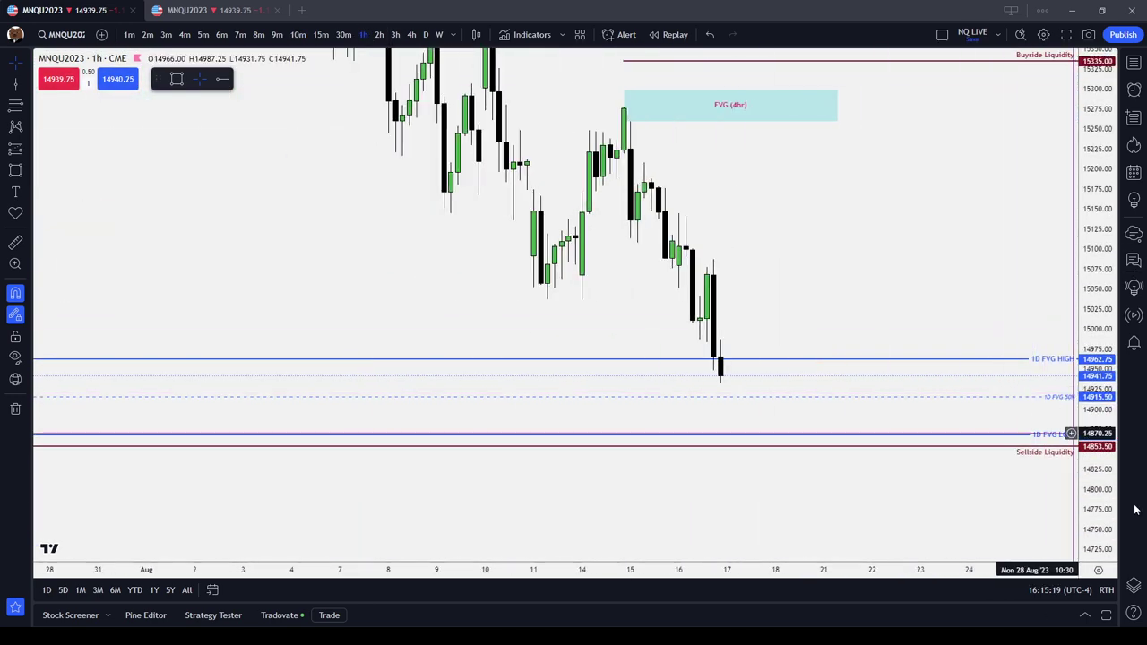
{"action": "left_click", "coordinate": [1090, 549]}
{"action": "scroll", "coordinate": [838, 284], "scroll_direction": "up", "scroll_amount": 5}
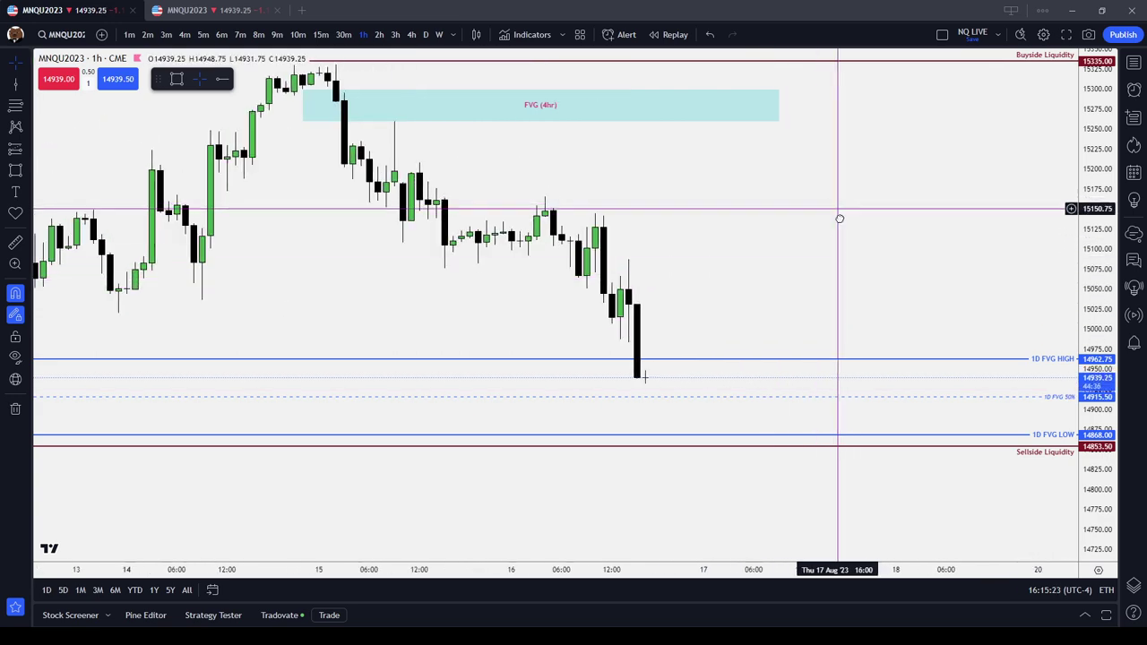
{"action": "scroll", "coordinate": [839, 219], "scroll_direction": "down", "scroll_amount": 3}
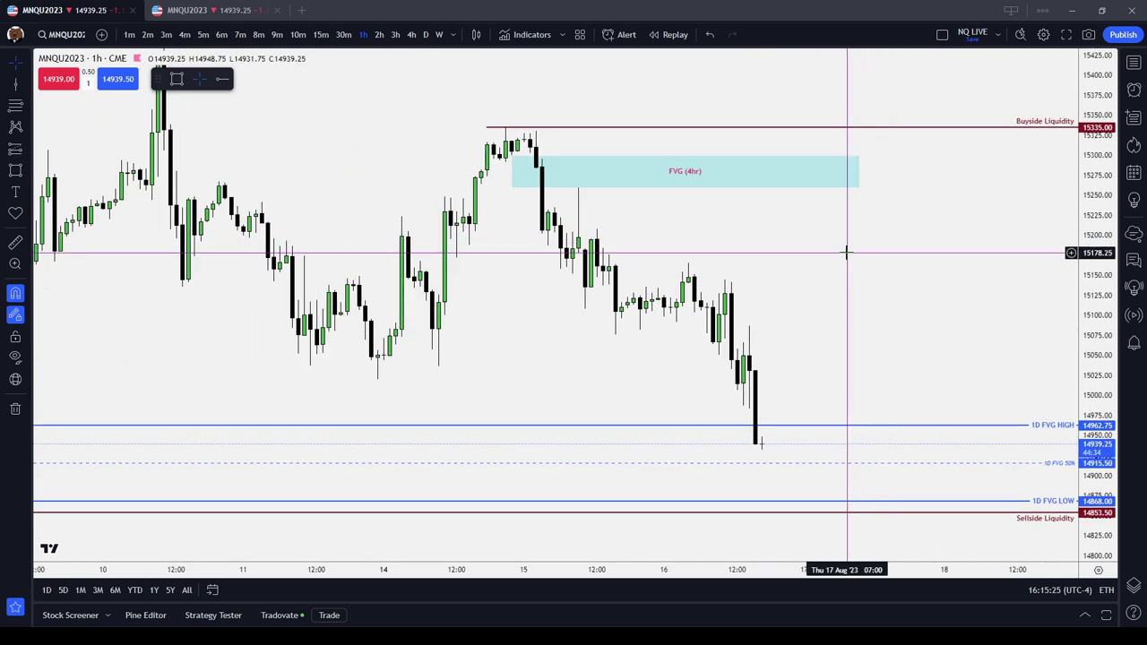
{"action": "left_click_drag", "start_coordinate": [927, 266], "coordinate": [837, 251]}
Step: Switch the chart to the 4-hour timeframe and examine the FVG (4hr) zone below the Buyside Liquidity line
{"action": "left_click", "coordinate": [634, 164]}
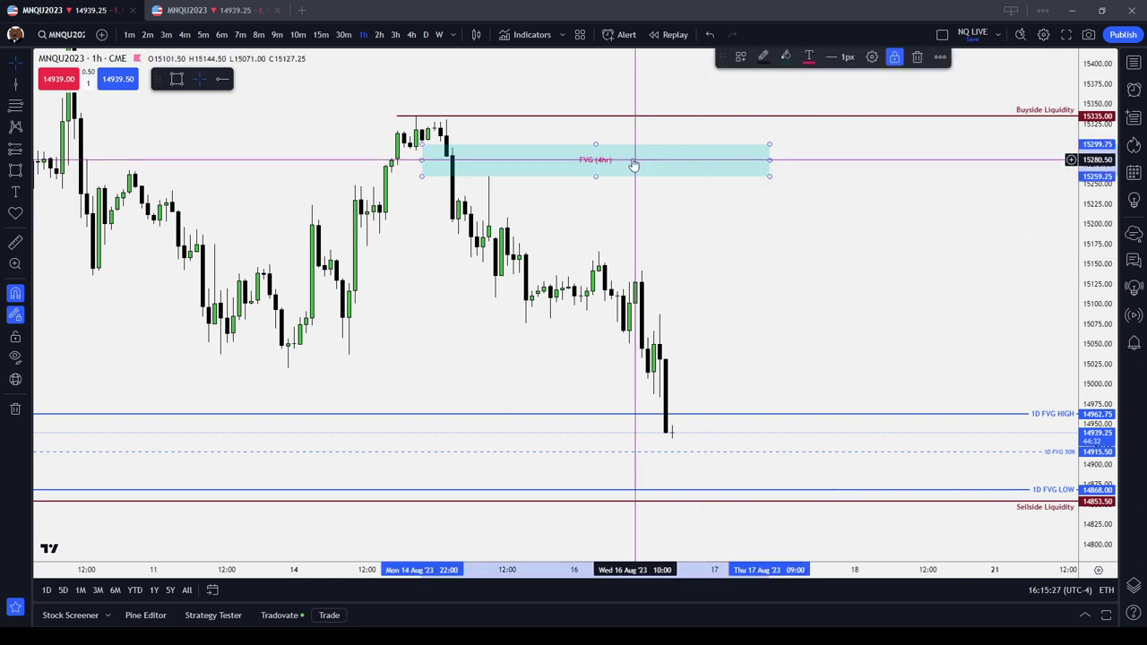
{"action": "left_click", "coordinate": [410, 34]}
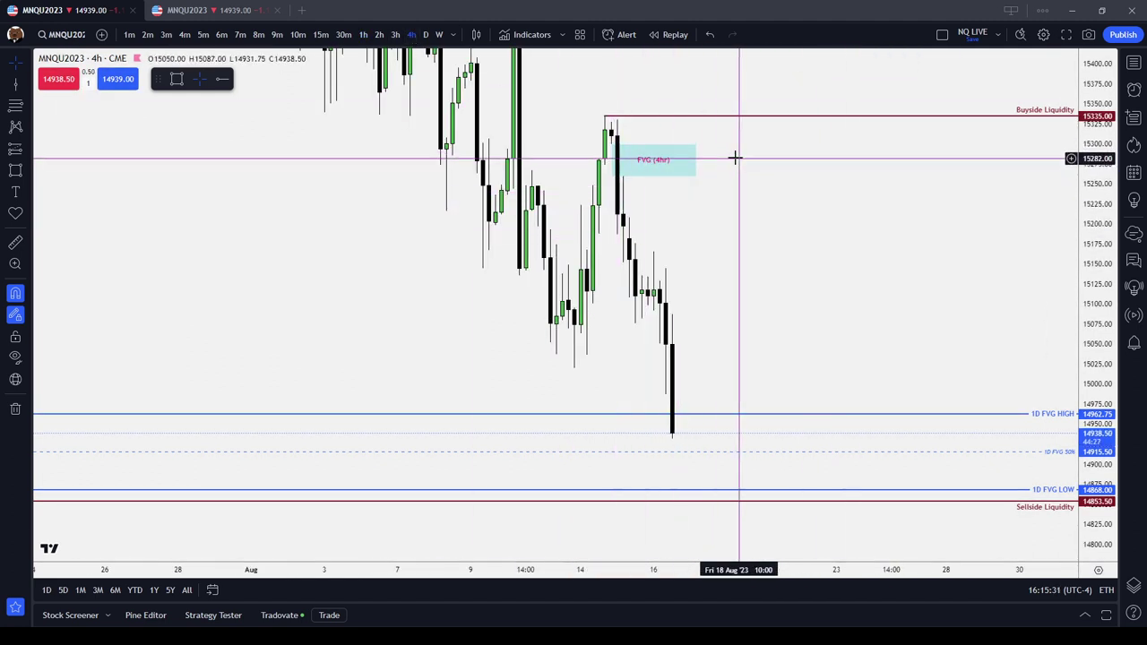
{"action": "left_click", "coordinate": [668, 161]}
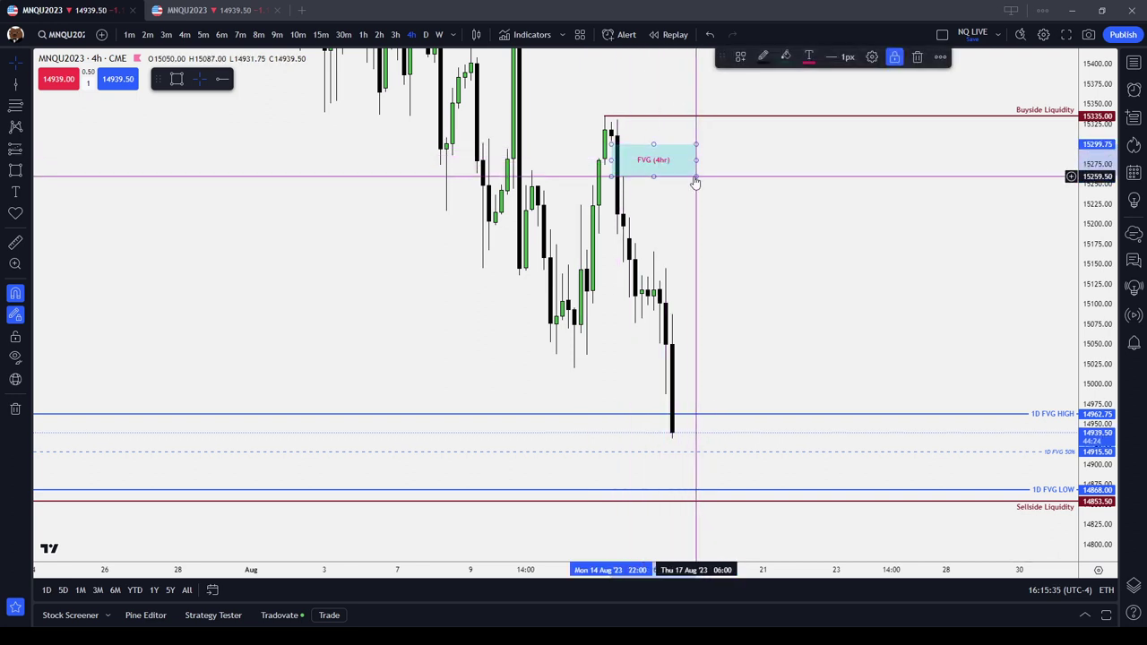
{"action": "left_click", "coordinate": [687, 208]}
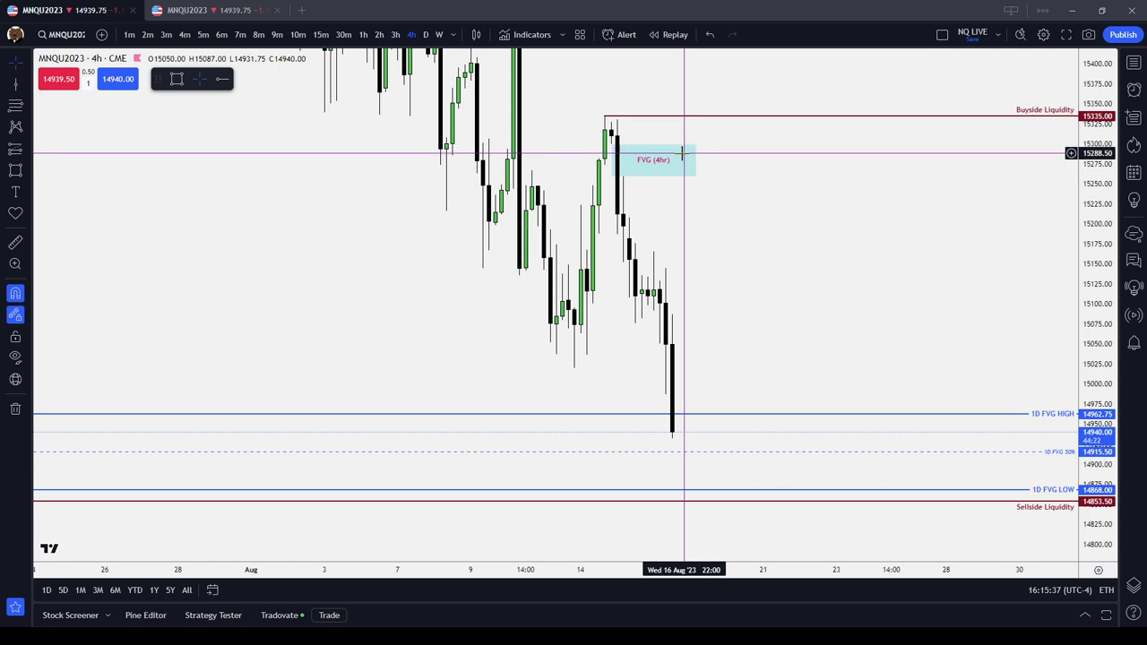
{"action": "left_click_drag", "start_coordinate": [683, 154], "coordinate": [902, 269]}
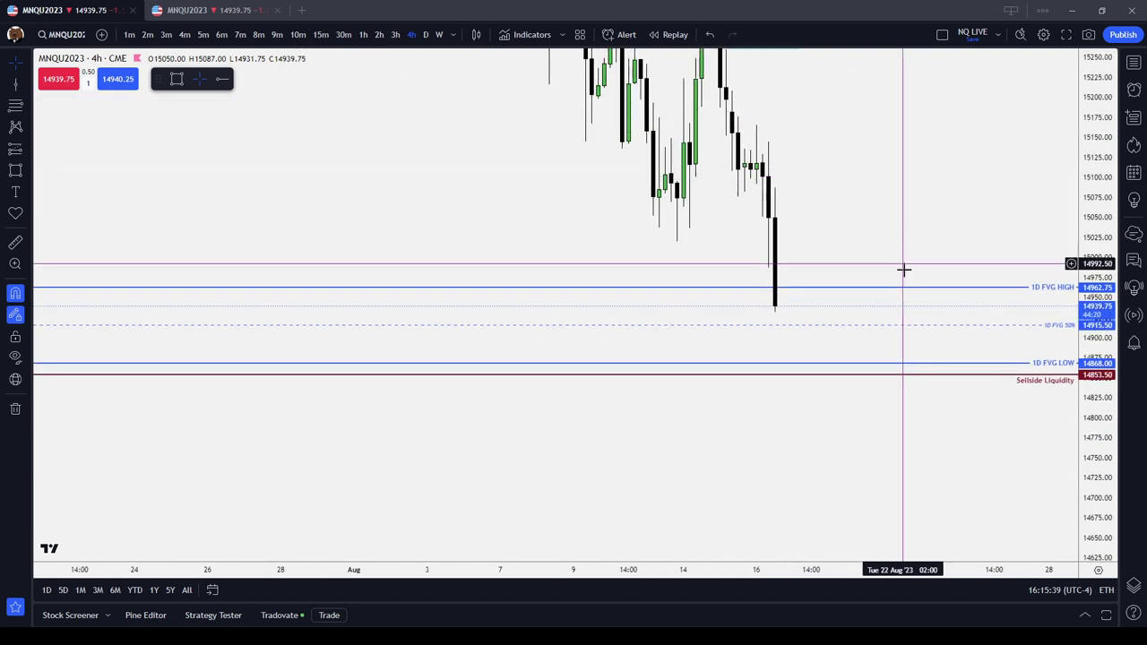
Step: Examine the 1D FVG 50% and 1D FVG LOW levels near Sellside Liquidity, and switch the chart to the daily timeframe
{"action": "left_click", "coordinate": [1027, 330]}
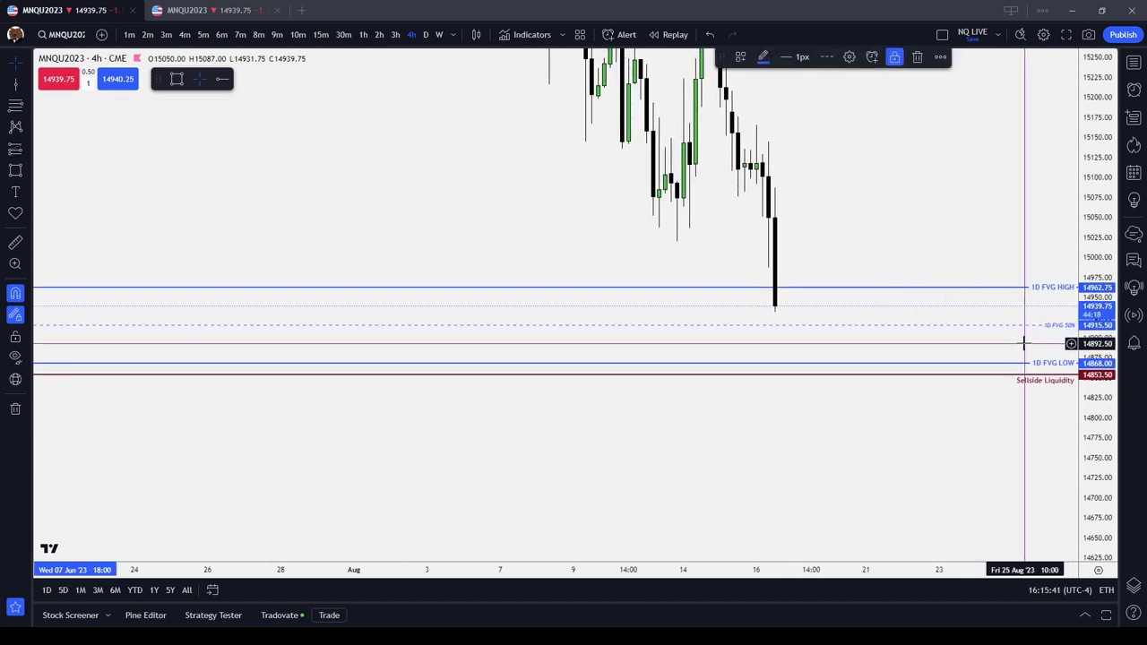
{"action": "left_click", "coordinate": [1024, 345]}
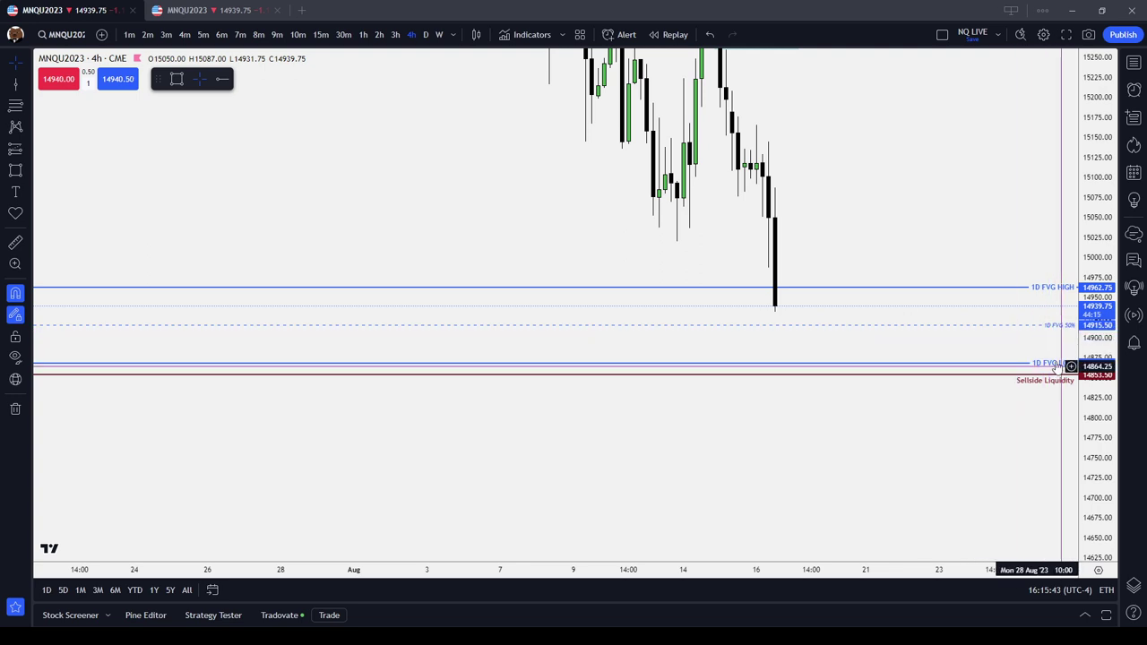
{"action": "scroll", "coordinate": [1069, 357], "scroll_direction": "up", "scroll_amount": 2}
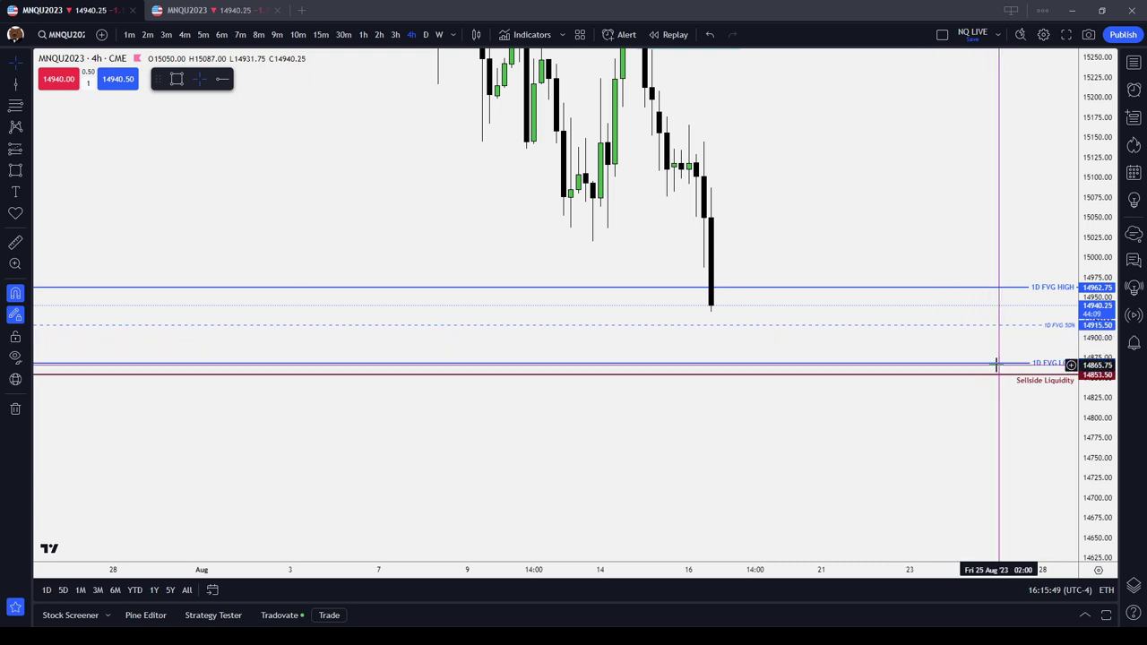
{"action": "left_click", "coordinate": [1040, 363]}
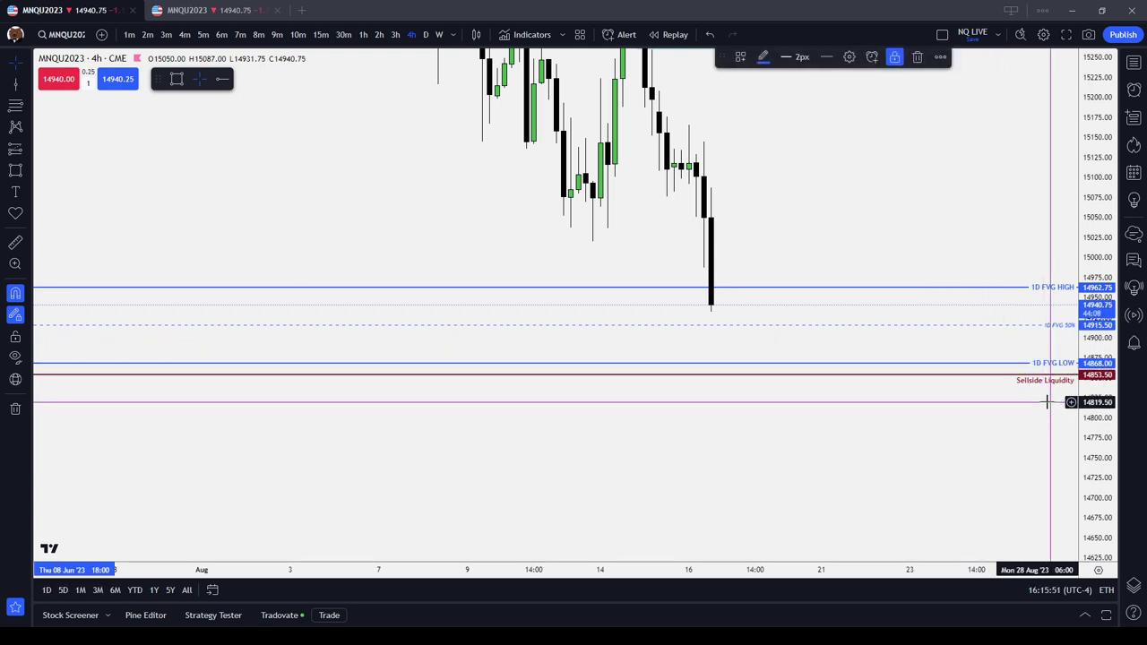
{"action": "scroll", "coordinate": [1047, 394], "scroll_direction": "up", "scroll_amount": 1}
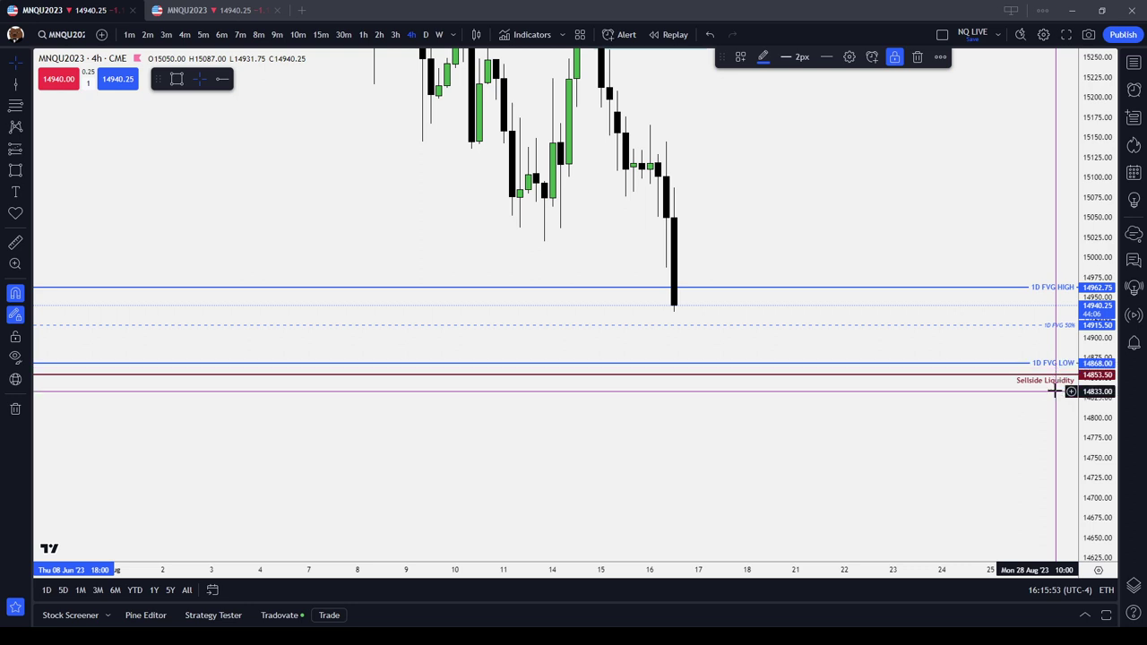
{"action": "scroll", "coordinate": [1055, 391], "scroll_direction": "down", "scroll_amount": 2}
{"action": "left_click", "coordinate": [426, 35]}
{"action": "scroll", "coordinate": [771, 394], "scroll_direction": "up", "scroll_amount": 1}
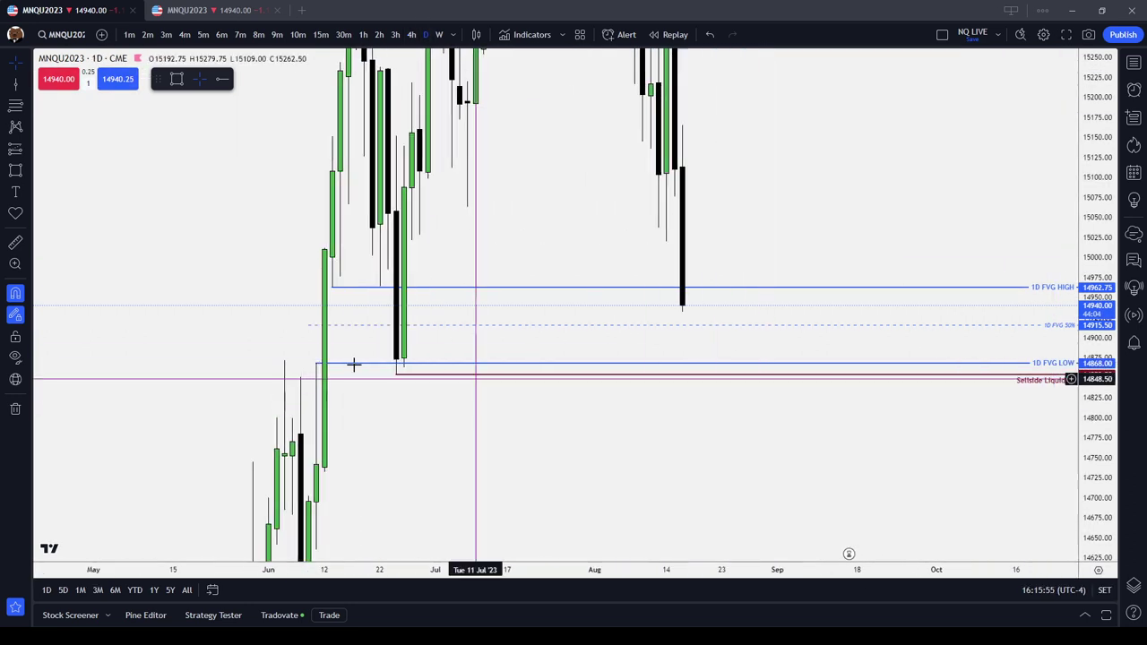
{"action": "left_click", "coordinate": [16, 171]}
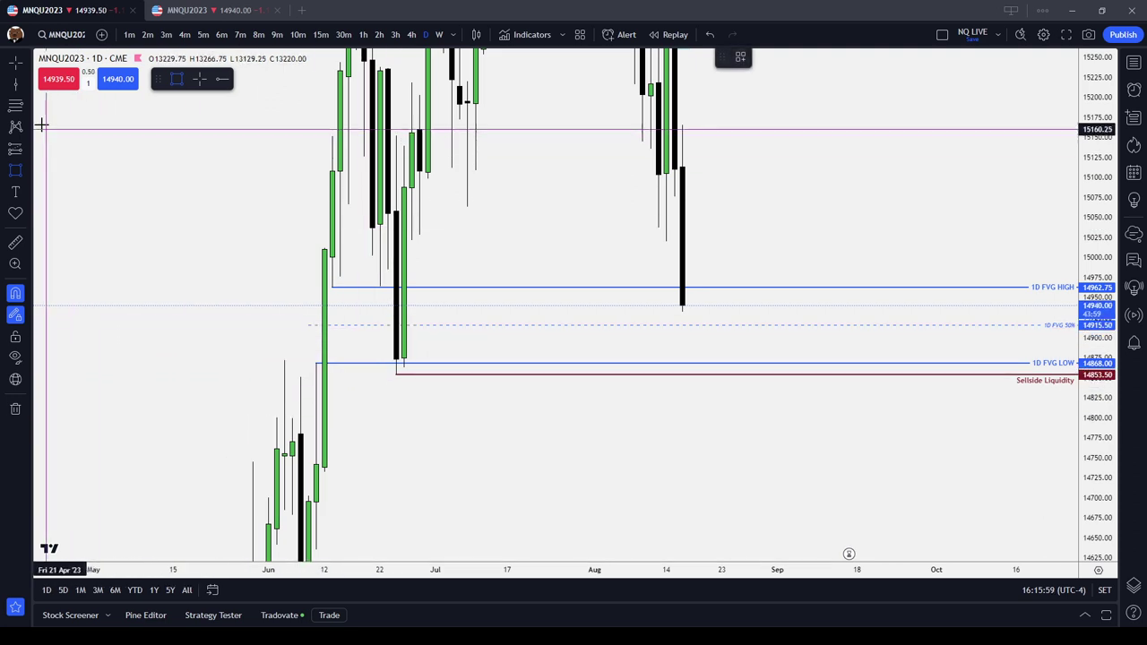
{"action": "left_click", "coordinate": [30, 83]}
{"action": "left_click", "coordinate": [29, 189]}
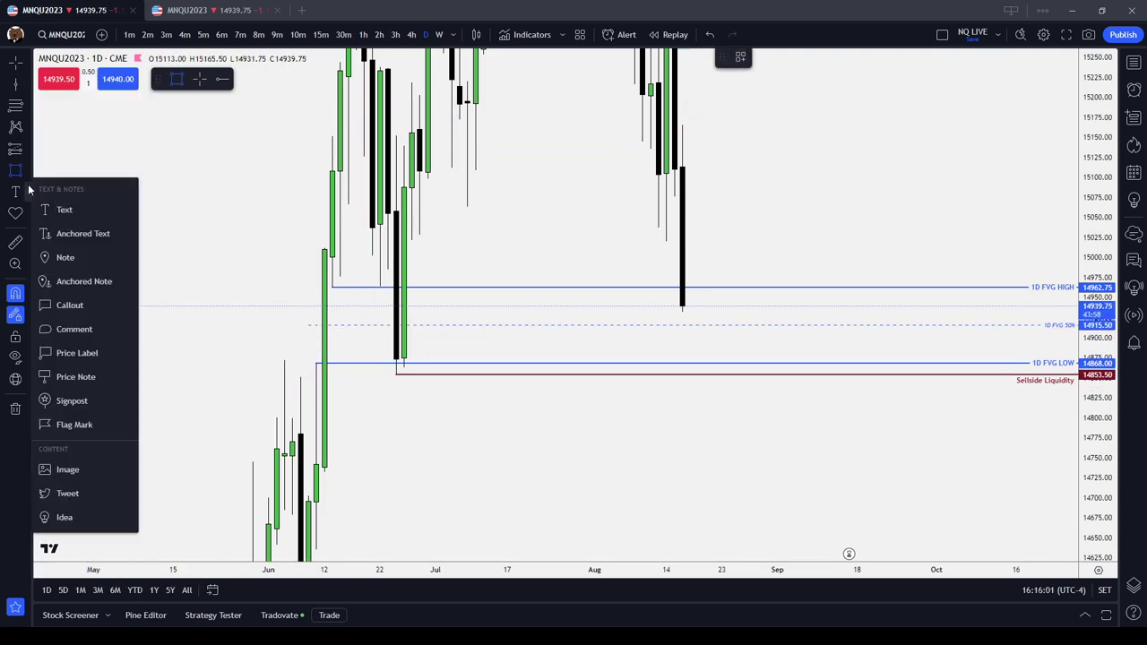
{"action": "left_click", "coordinate": [30, 150]}
{"action": "left_click", "coordinate": [31, 150]}
{"action": "left_click", "coordinate": [31, 150]}
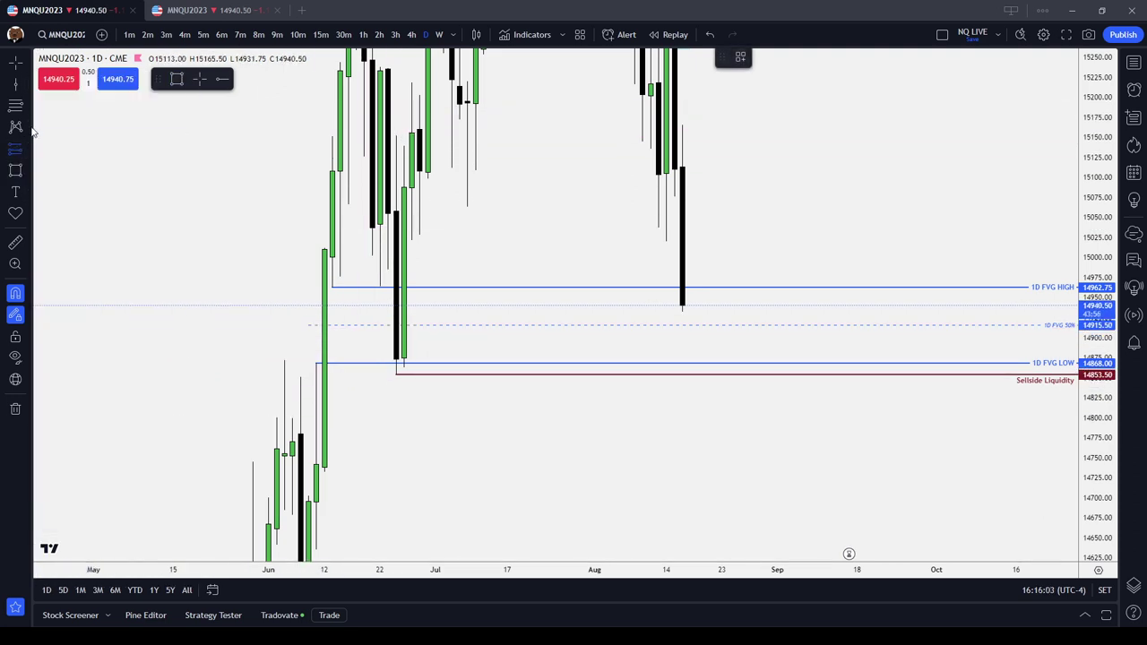
{"action": "left_click", "coordinate": [31, 126]}
{"action": "left_click", "coordinate": [29, 109]}
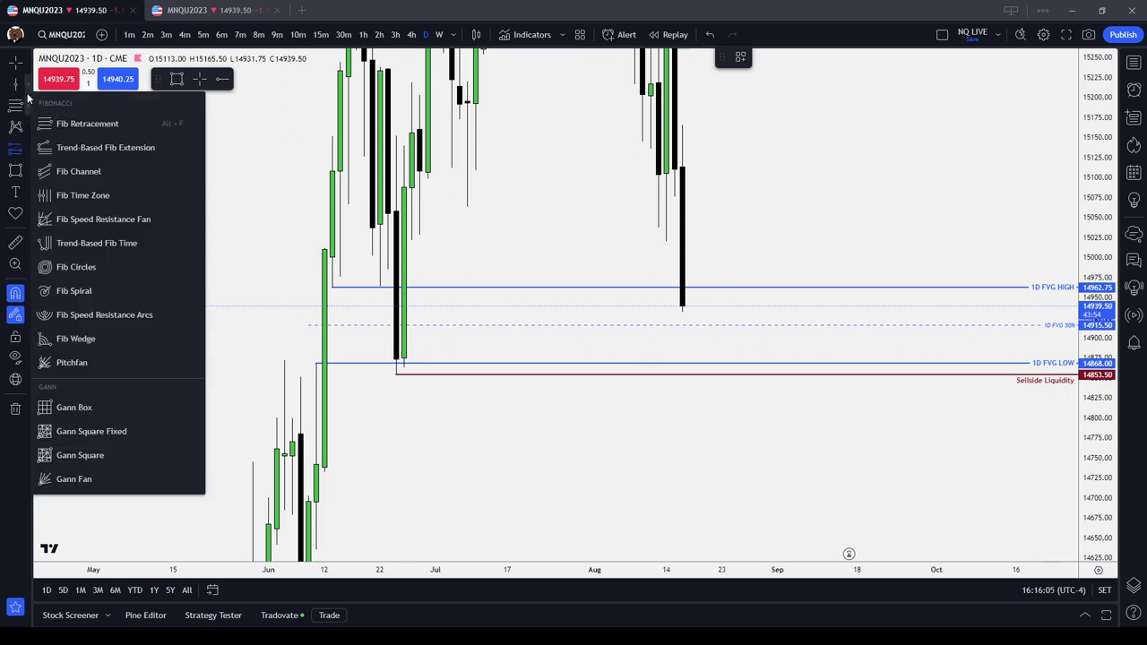
{"action": "left_click", "coordinate": [28, 95]}
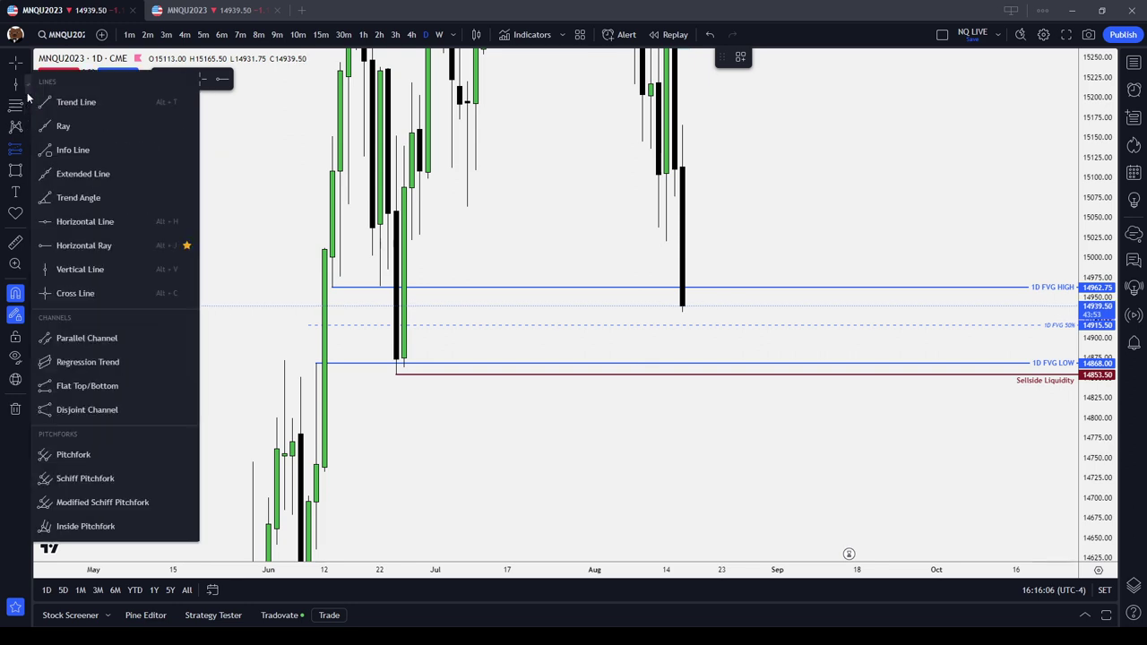
Step: Mark the starting point of the 1D FVG LOW line at 14868.00 on June 9 with a short Highlighter stroke
{"action": "left_click", "coordinate": [27, 192]}
{"action": "left_click", "coordinate": [26, 176]}
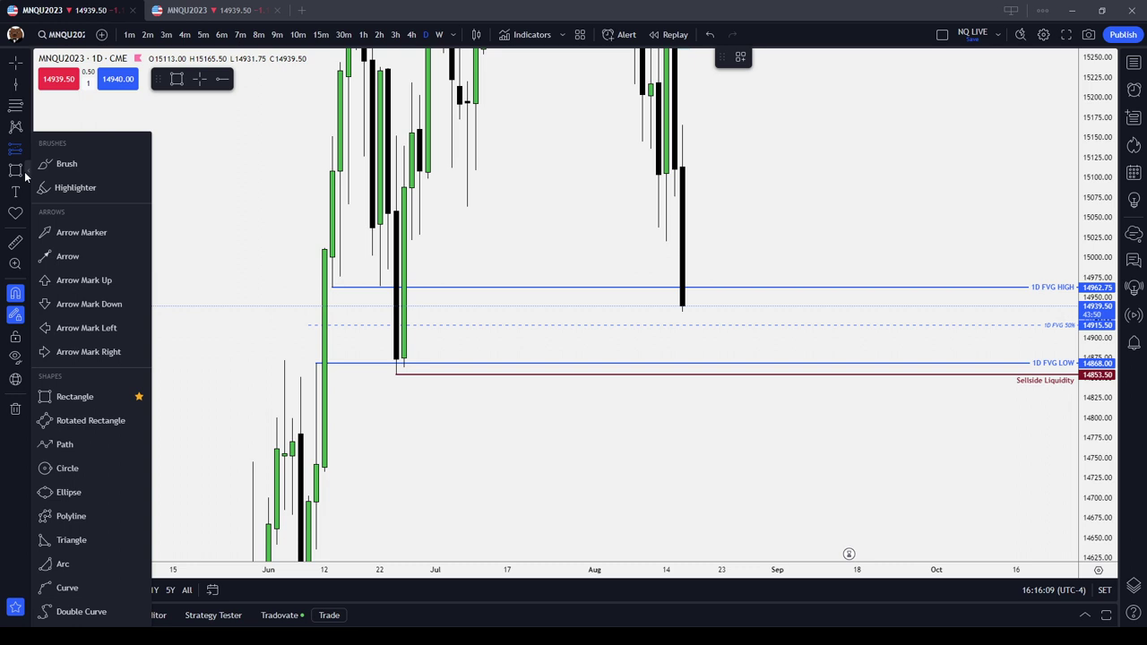
{"action": "left_click", "coordinate": [84, 192]}
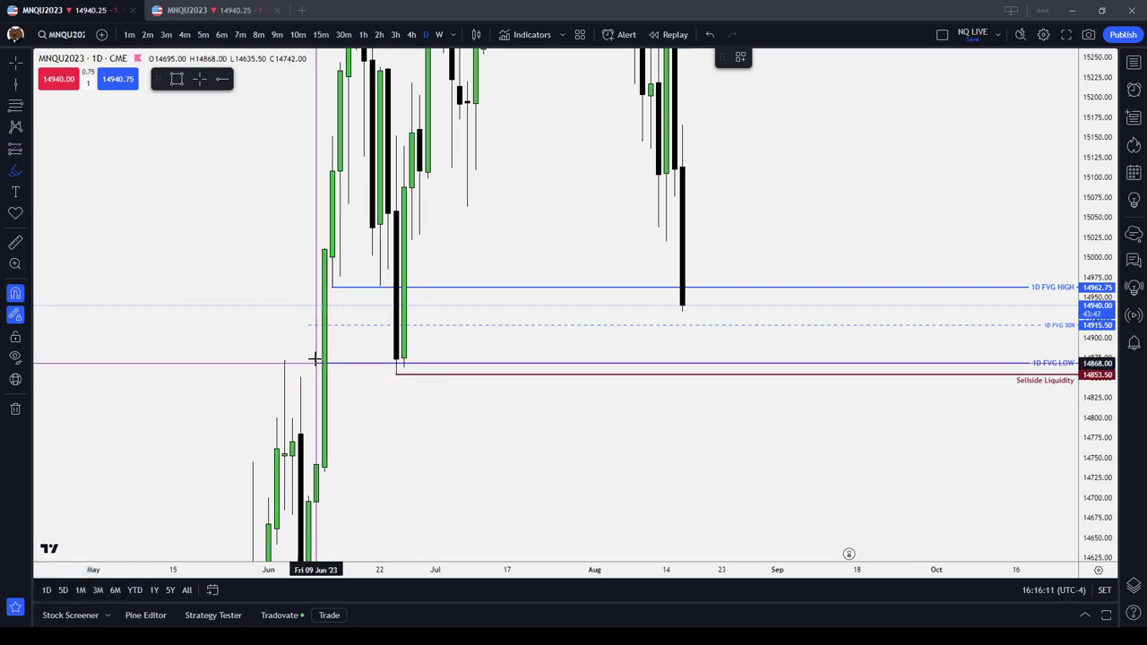
{"action": "left_click_drag", "start_coordinate": [315, 362], "coordinate": [323, 365]}
{"action": "key", "text": "Escape"}
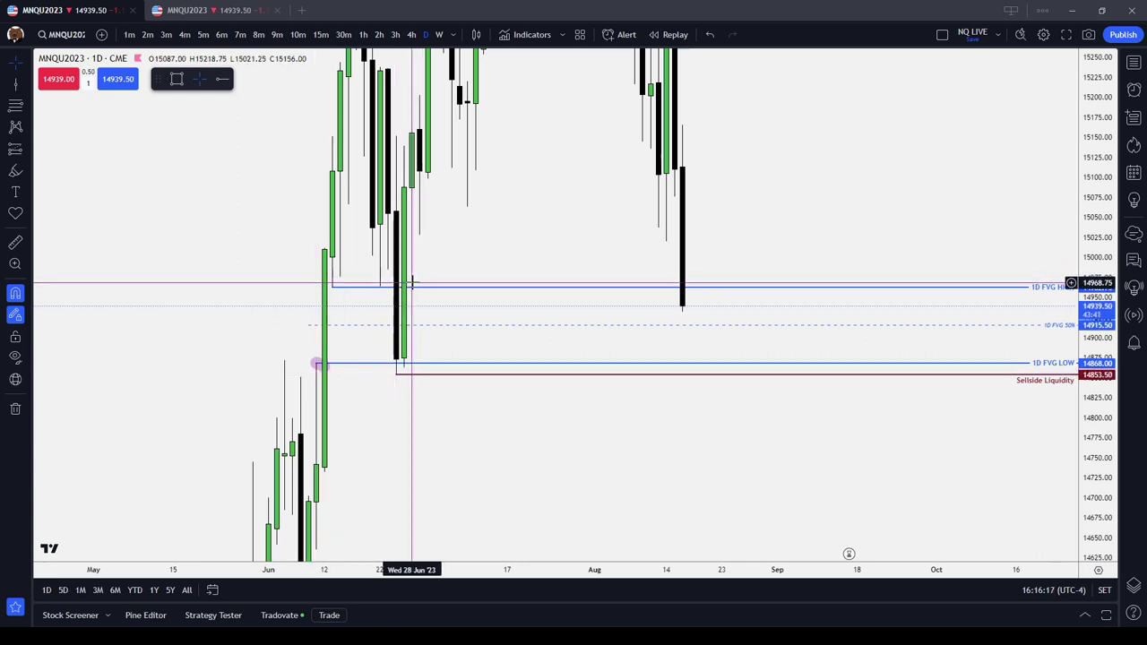
{"action": "left_click_drag", "start_coordinate": [507, 238], "coordinate": [586, 346]}
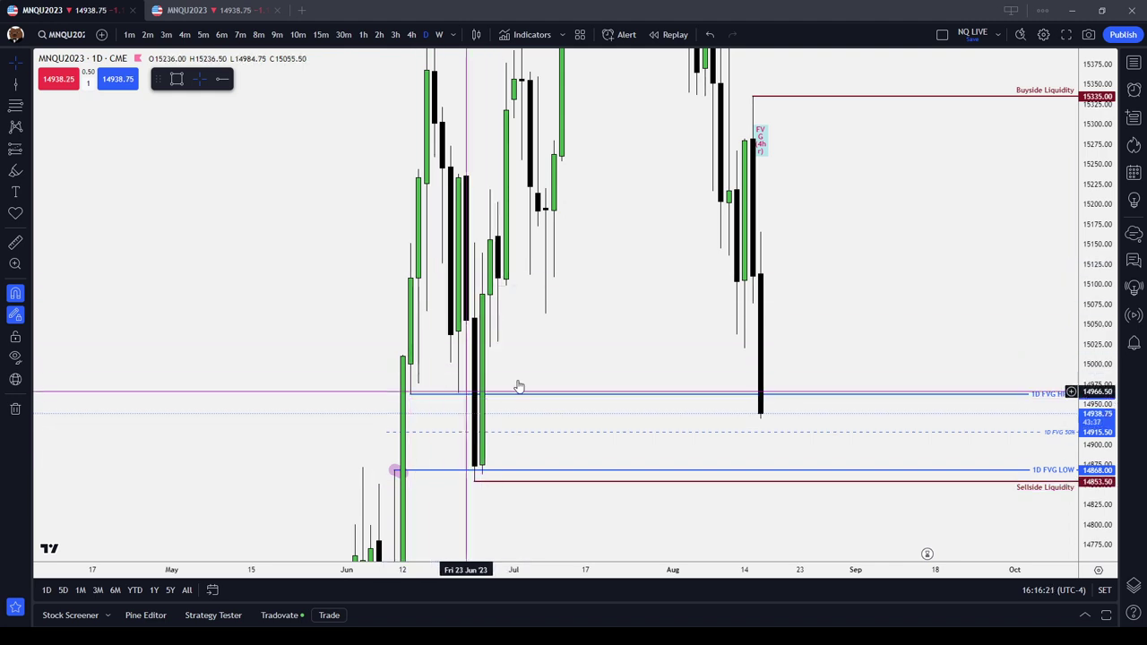
Step: Examine the June daily candles around the 1D FVG HIGH, 1D FVG 50% and 1D FVG LOW levels and the Sellside Liquidity line
{"action": "left_click_drag", "start_coordinate": [788, 237], "coordinate": [802, 207]}
{"action": "left_click_drag", "start_coordinate": [840, 481], "coordinate": [843, 425]}
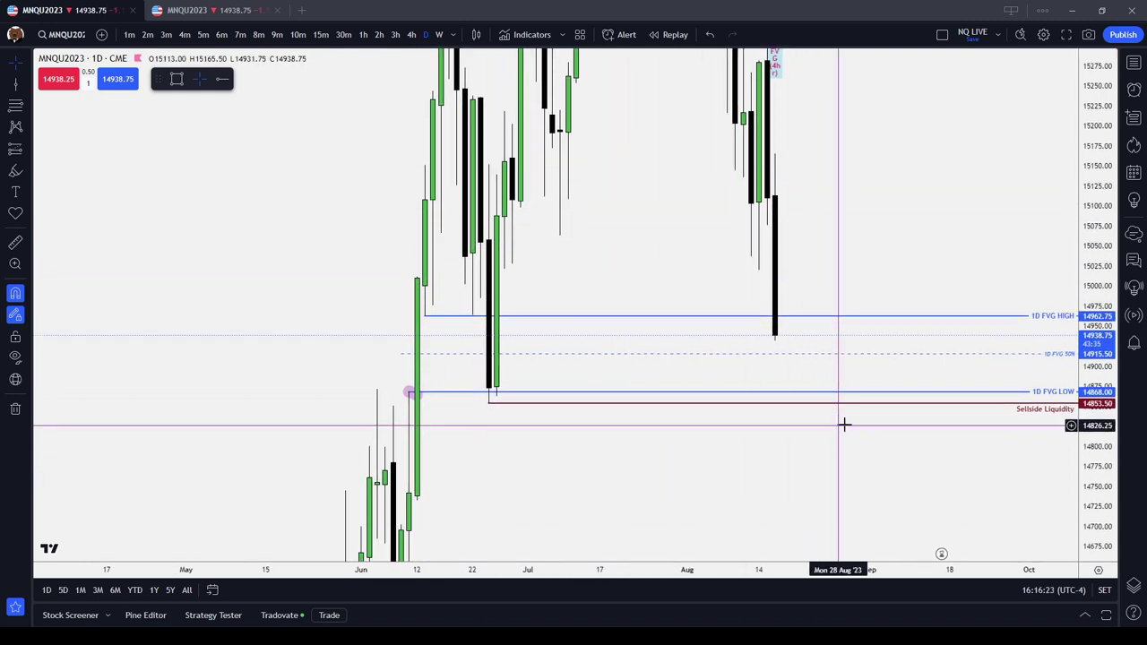
{"action": "left_click_drag", "start_coordinate": [1106, 221], "coordinate": [1104, 287]}
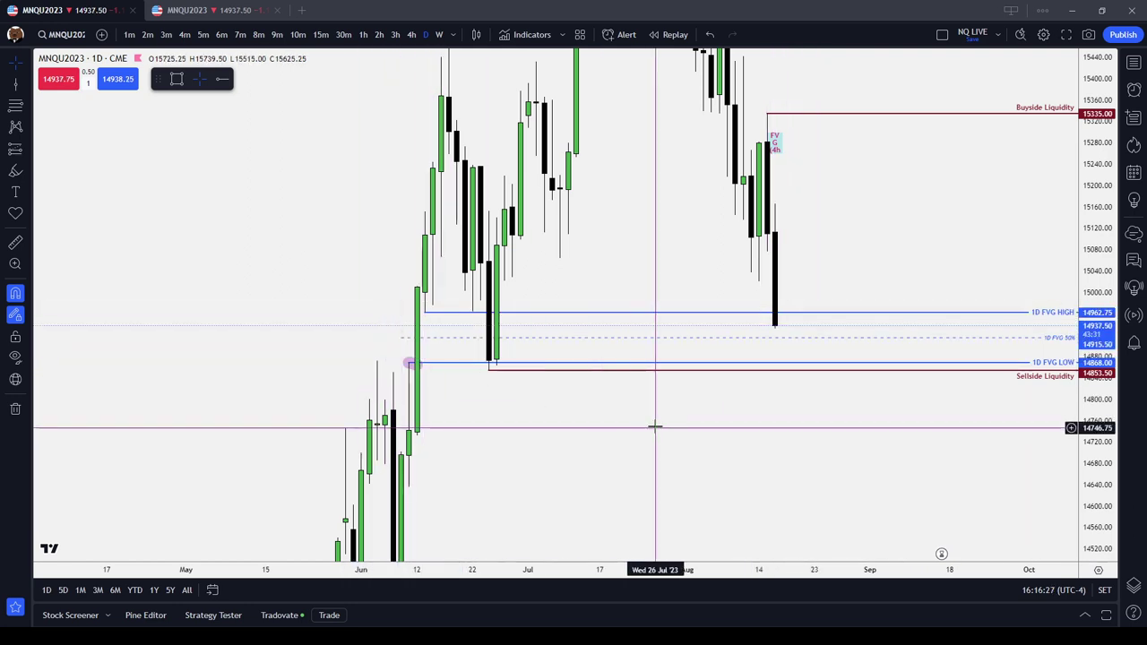
{"action": "left_click_drag", "start_coordinate": [634, 375], "coordinate": [627, 369]}
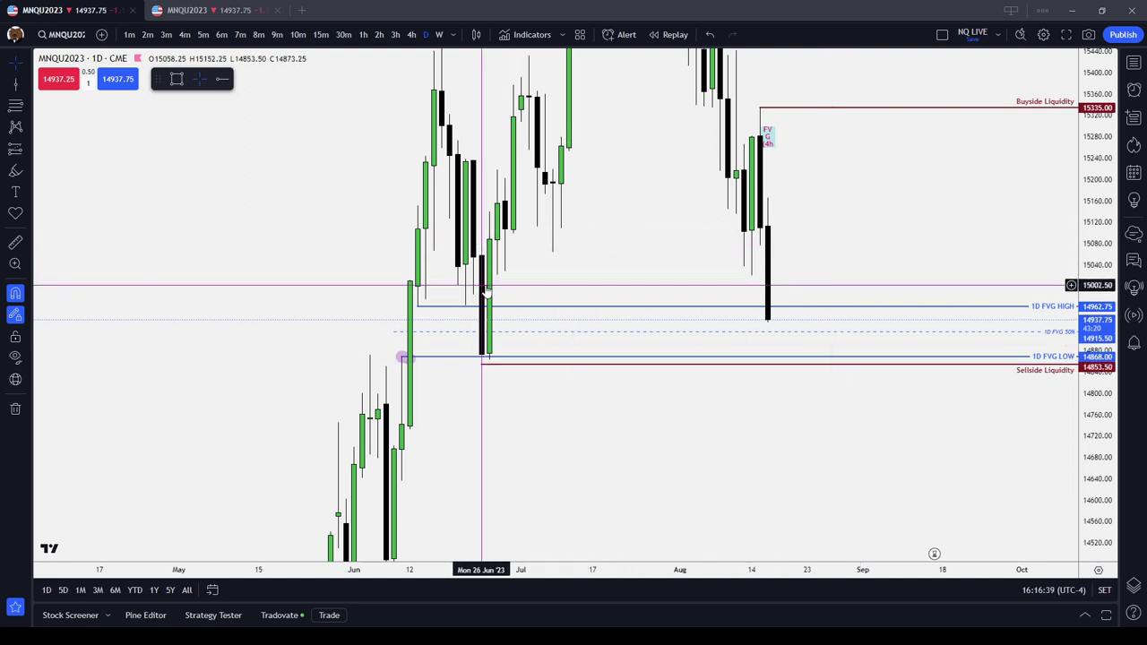
{"action": "left_click_drag", "start_coordinate": [839, 187], "coordinate": [849, 219]}
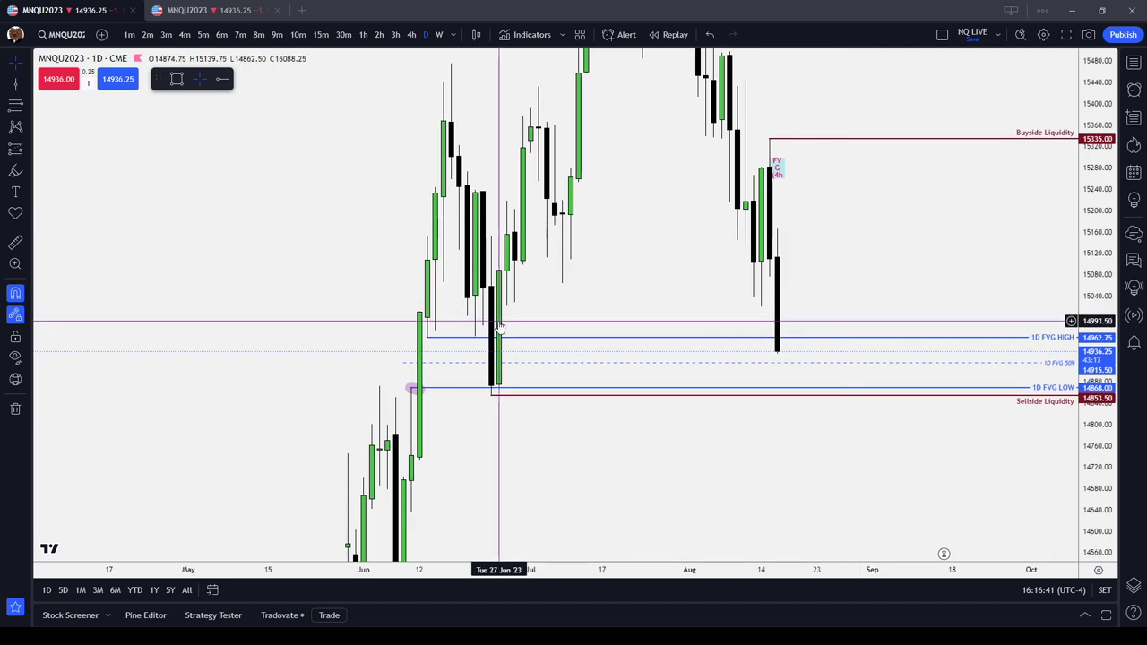
{"action": "left_click_drag", "start_coordinate": [825, 285], "coordinate": [839, 216]}
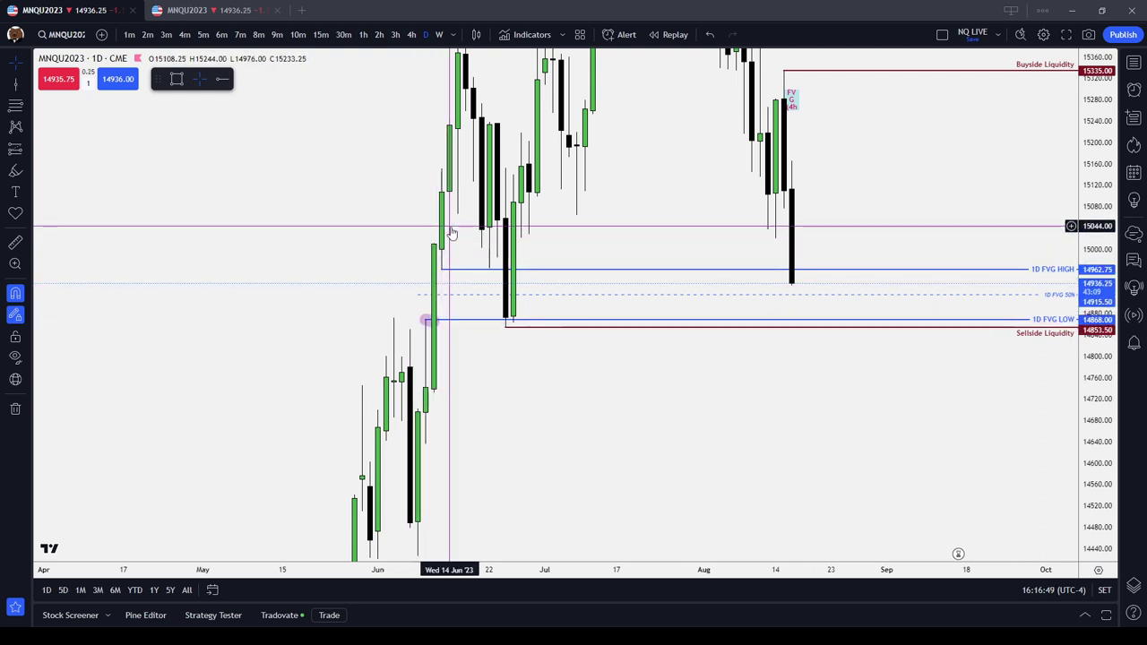
Step: Box the 14602.00 to 14641.50 zone with a rectangle extended from late May to August 22, and delete the rectangle
{"action": "left_click_drag", "start_coordinate": [586, 375], "coordinate": [599, 266]}
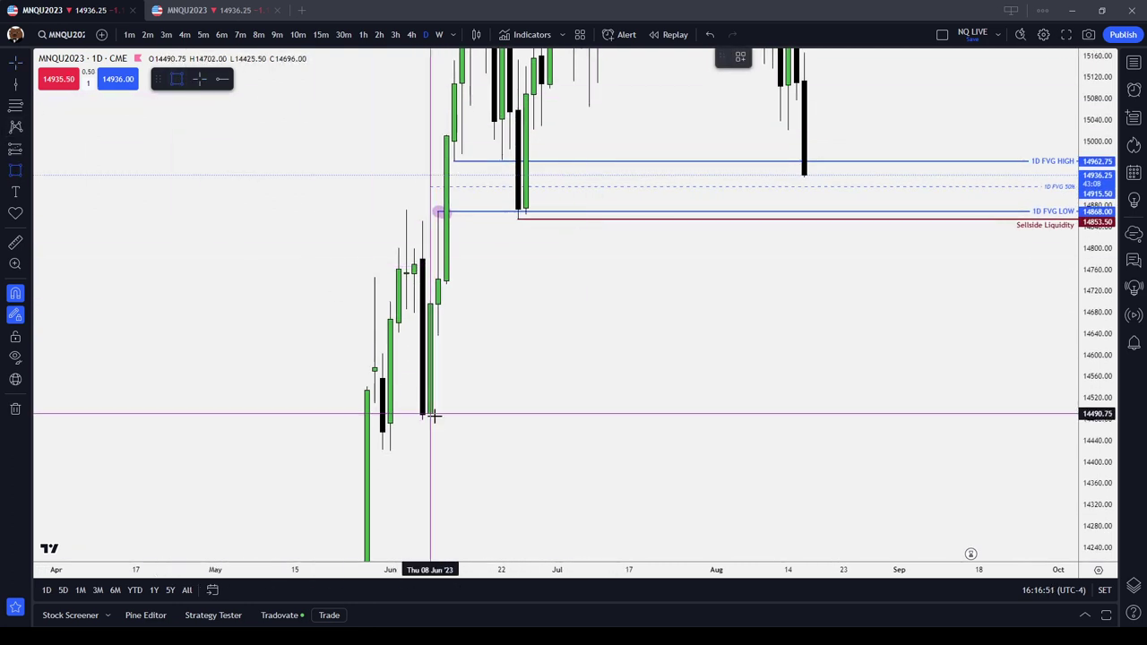
{"action": "left_click", "coordinate": [382, 352]}
{"action": "left_click", "coordinate": [398, 333]}
{"action": "left_click", "coordinate": [500, 344]}
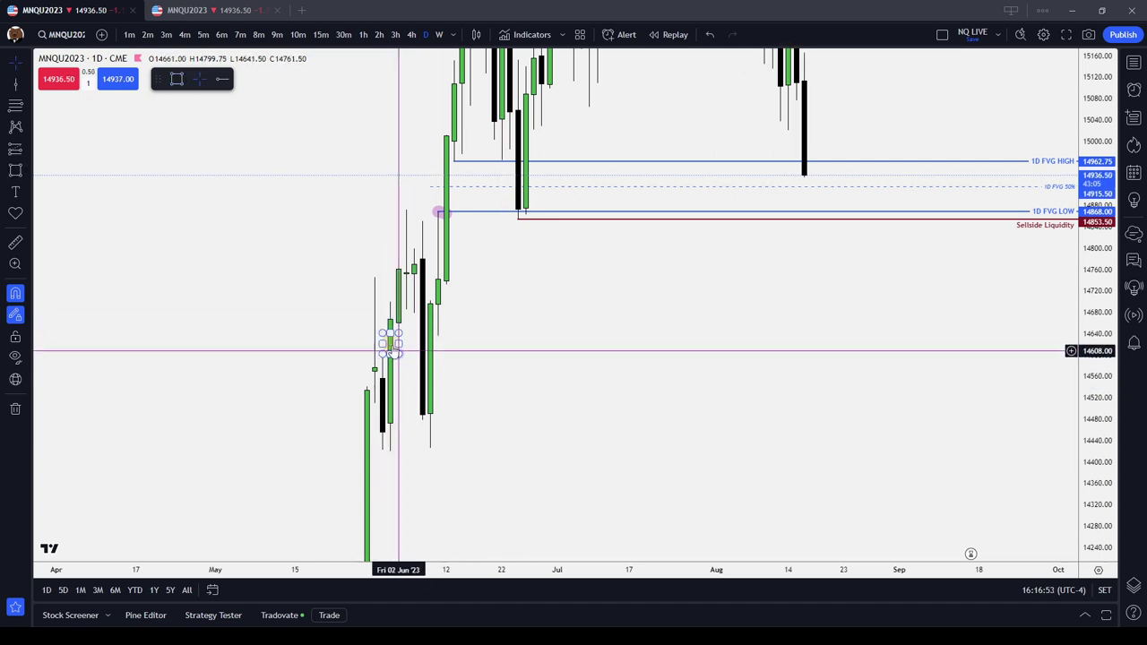
{"action": "left_click_drag", "start_coordinate": [399, 344], "coordinate": [835, 343]}
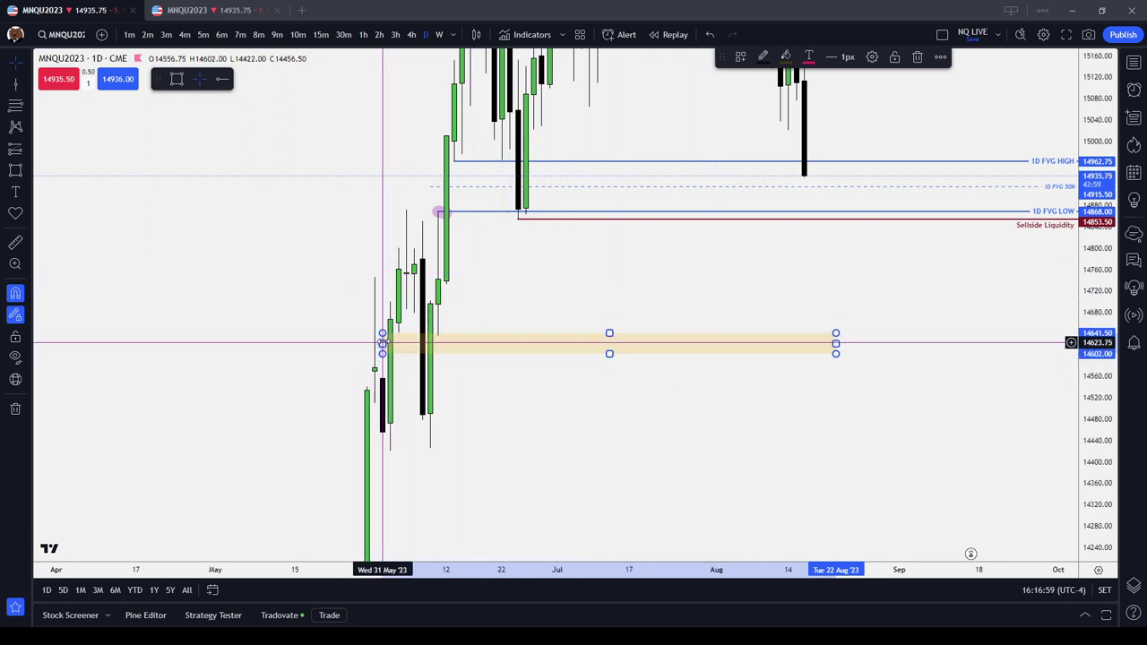
{"action": "left_click_drag", "start_coordinate": [382, 343], "coordinate": [359, 343]}
{"action": "left_click", "coordinate": [462, 318]}
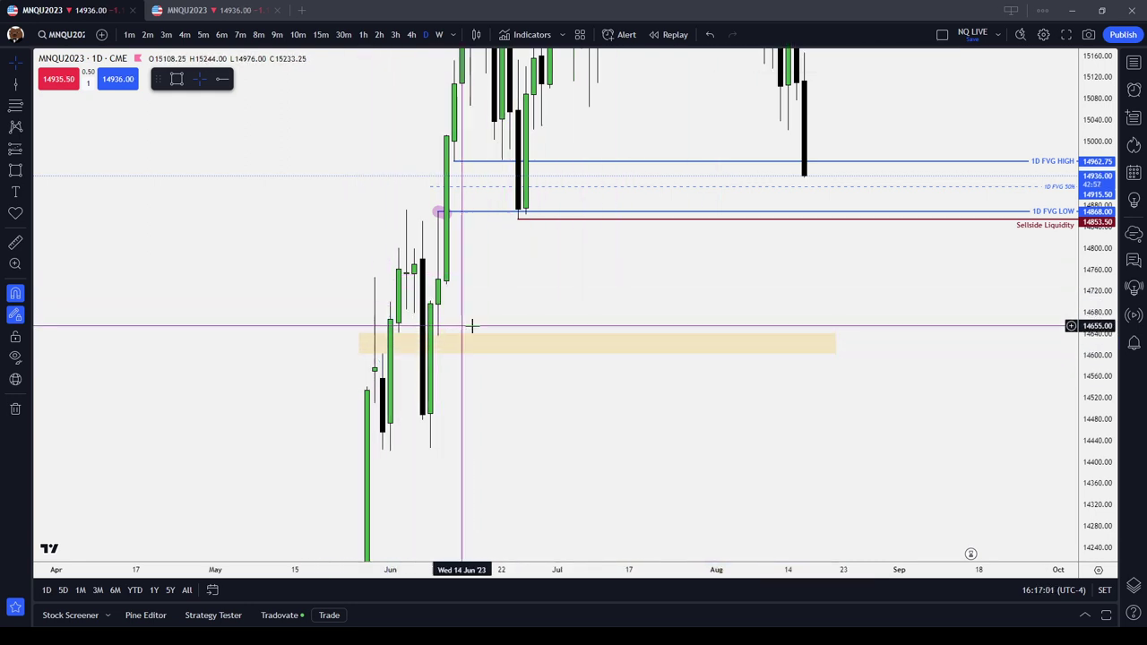
{"action": "left_click", "coordinate": [835, 343]}
{"action": "left_click", "coordinate": [917, 57]}
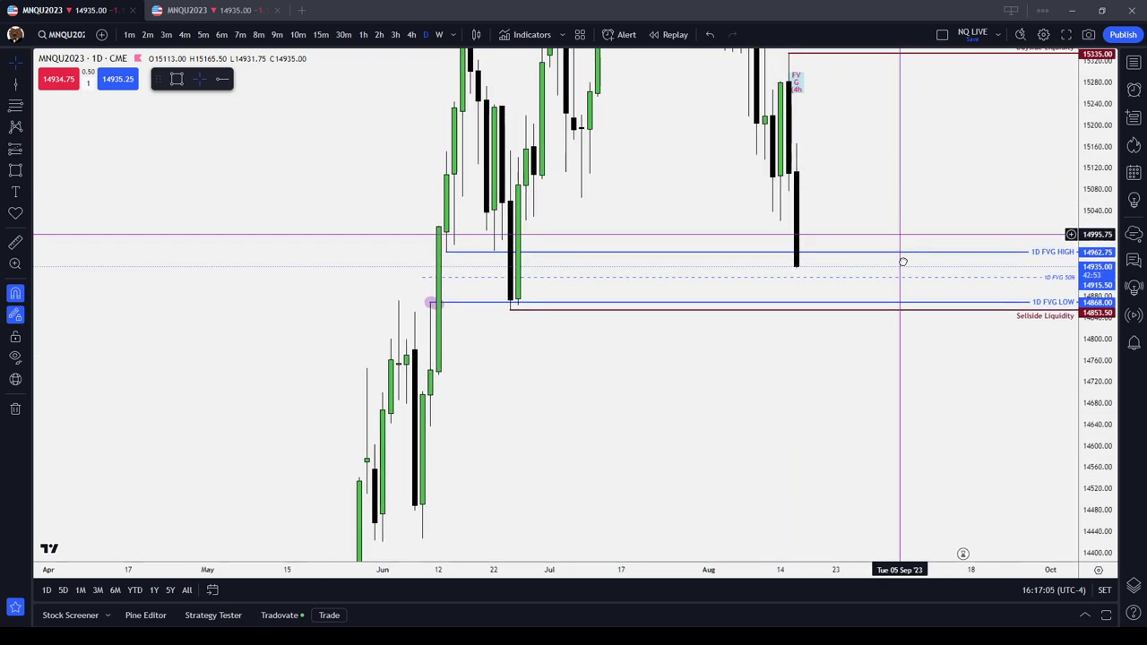
Step: Switch the chart to the weekly timeframe and examine the candles from May to August around the 1D FVG levels
{"action": "scroll", "coordinate": [892, 317], "scroll_direction": "up", "scroll_amount": 2}
{"action": "left_click", "coordinate": [438, 34]}
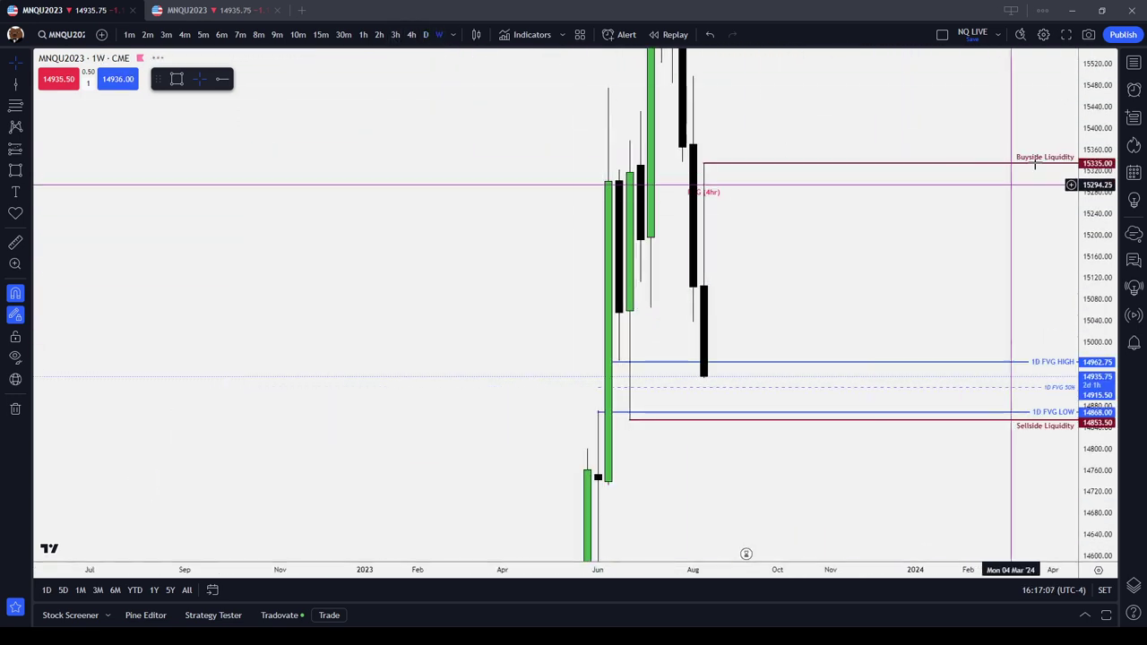
{"action": "left_click_drag", "start_coordinate": [1106, 363], "coordinate": [1105, 450]}
{"action": "scroll", "coordinate": [906, 419], "scroll_direction": "up", "scroll_amount": 3}
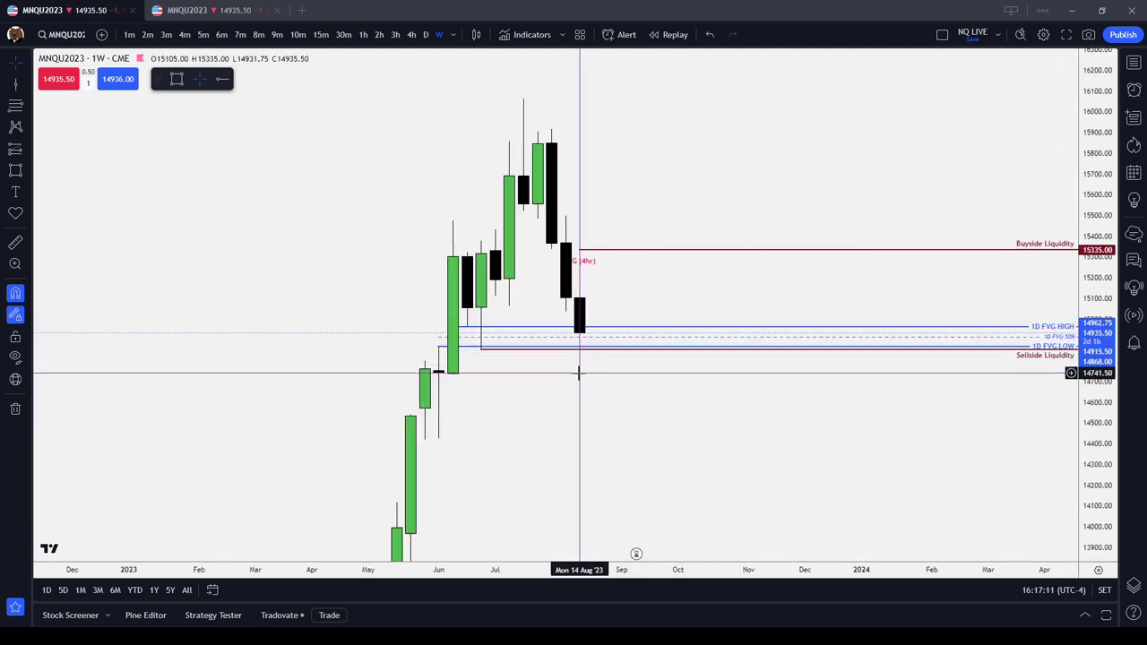
Step: Measure the lower wick of the June 5 weekly candle with a Fib Retracement from 14742.00 to 14425.50, and delete the drawing
{"action": "left_click", "coordinate": [15, 105]}
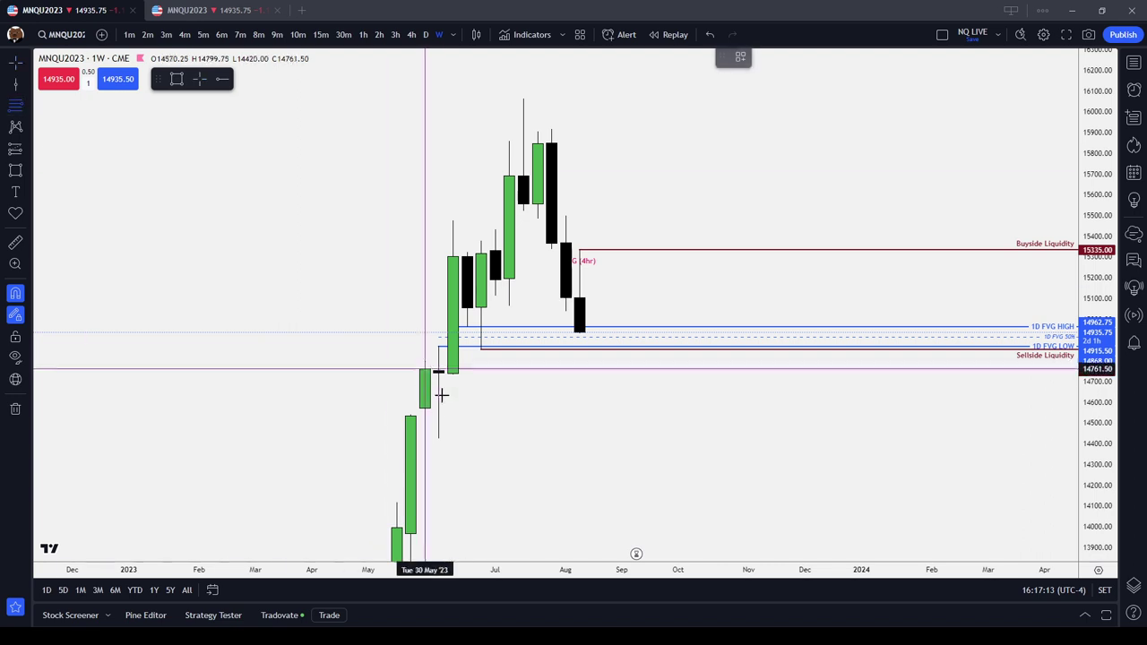
{"action": "left_click", "coordinate": [442, 387]}
{"action": "left_click", "coordinate": [445, 447]}
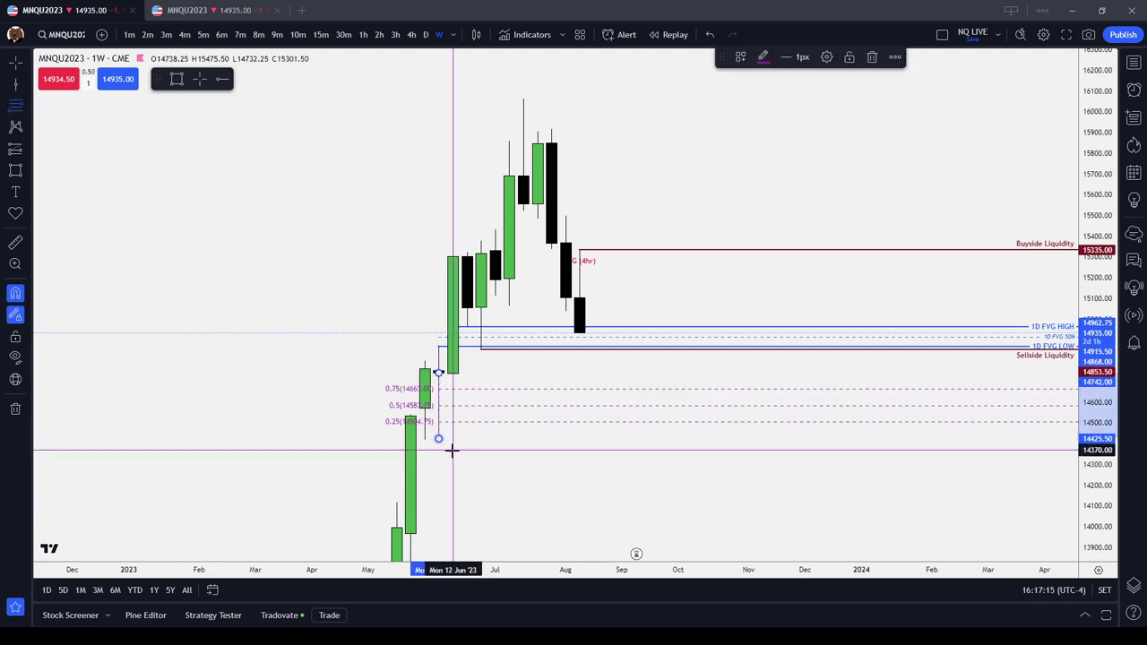
{"action": "left_click", "coordinate": [523, 408]}
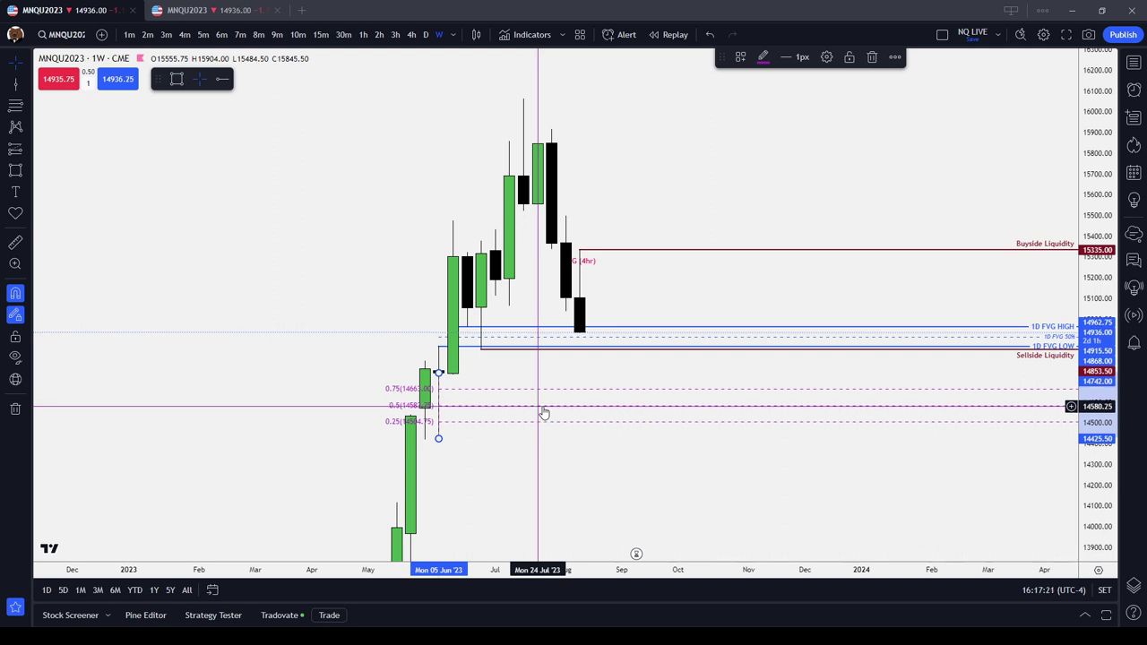
{"action": "left_click", "coordinate": [871, 57]}
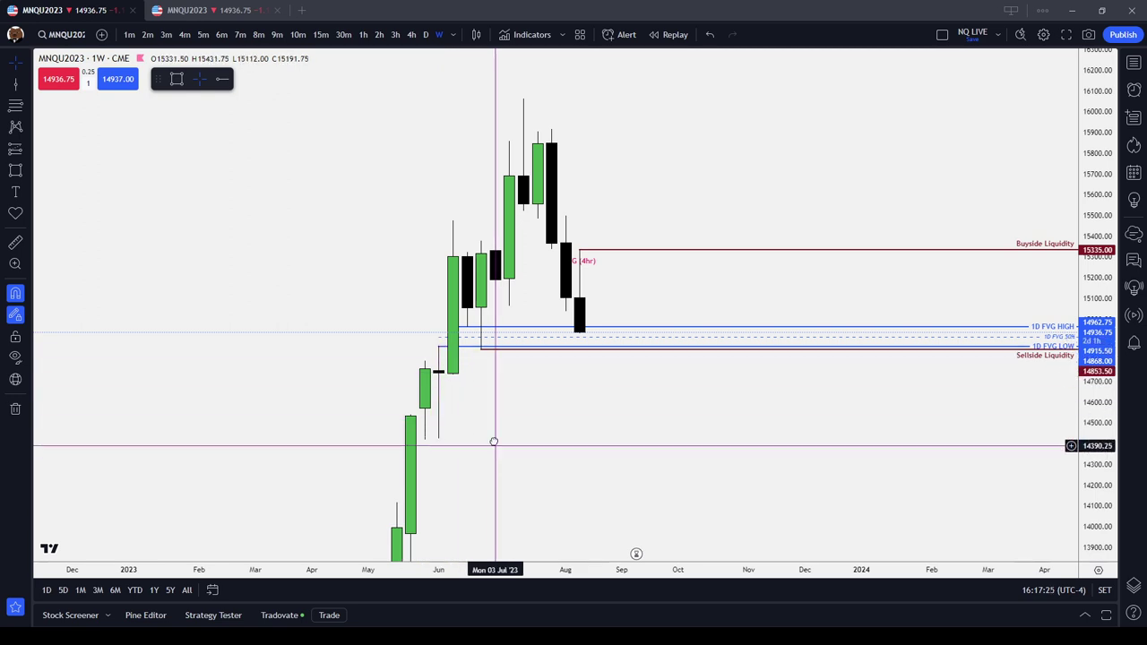
Step: Set the chart to the 1-hour timeframe and review the August 14–16 move between the Buyside Liquidity and Sellside Liquidity lines
{"action": "left_click_drag", "start_coordinate": [494, 443], "coordinate": [504, 293]}
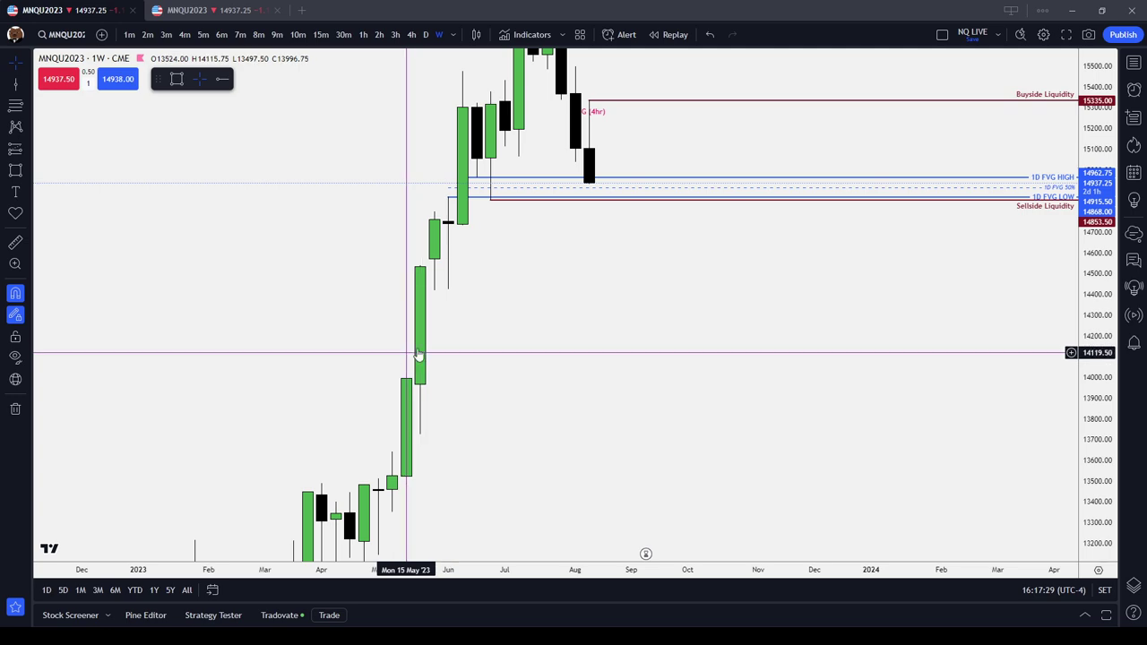
{"action": "left_click", "coordinate": [363, 34]}
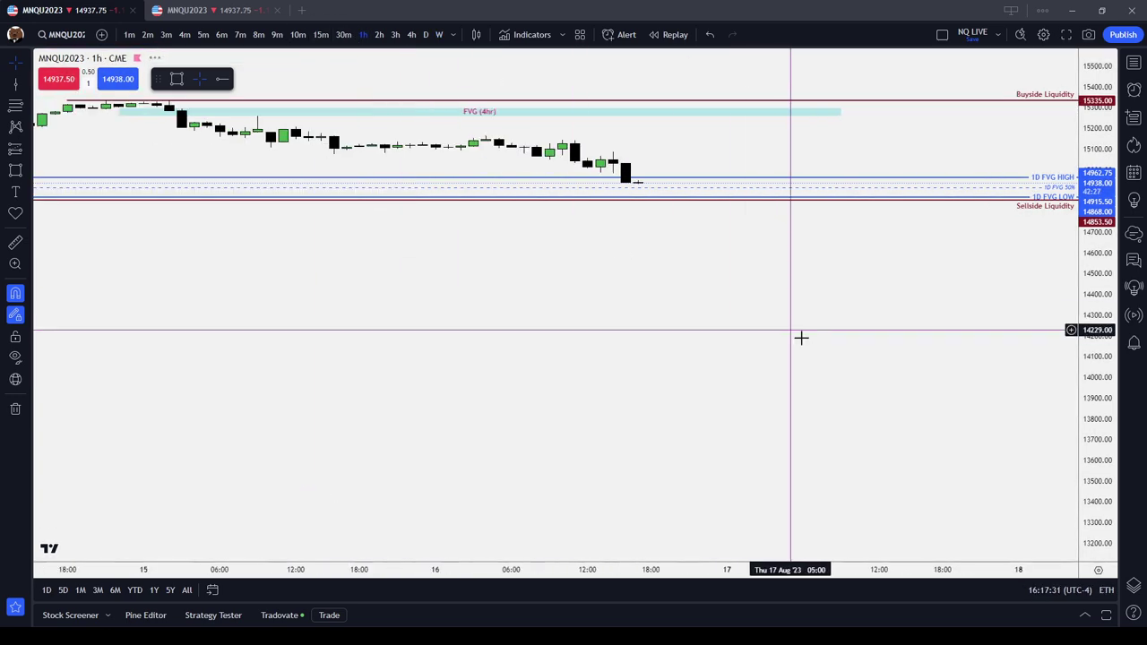
{"action": "scroll", "coordinate": [843, 409], "scroll_direction": "down", "scroll_amount": 5}
{"action": "left_click_drag", "start_coordinate": [1093, 512], "coordinate": [1093, 64]}
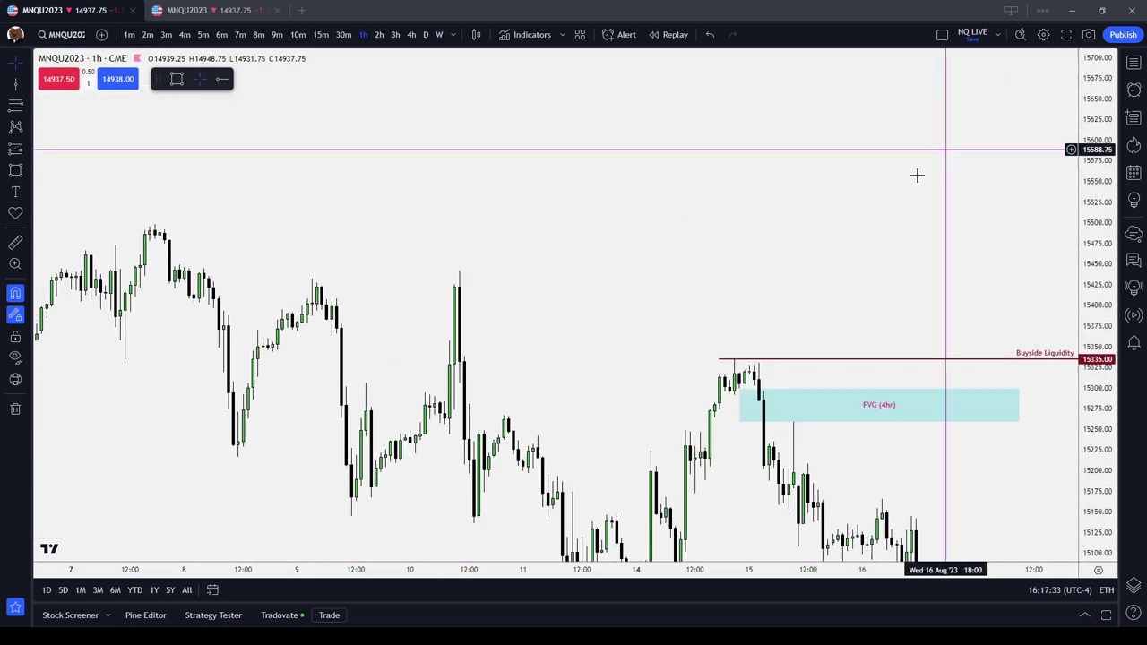
{"action": "left_click_drag", "start_coordinate": [887, 312], "coordinate": [686, 114]}
{"action": "scroll", "coordinate": [851, 303], "scroll_direction": "down", "scroll_amount": 2}
{"action": "scroll", "coordinate": [852, 303], "scroll_direction": "down", "scroll_amount": 2}
{"action": "left_click_drag", "start_coordinate": [918, 303], "coordinate": [893, 159]}
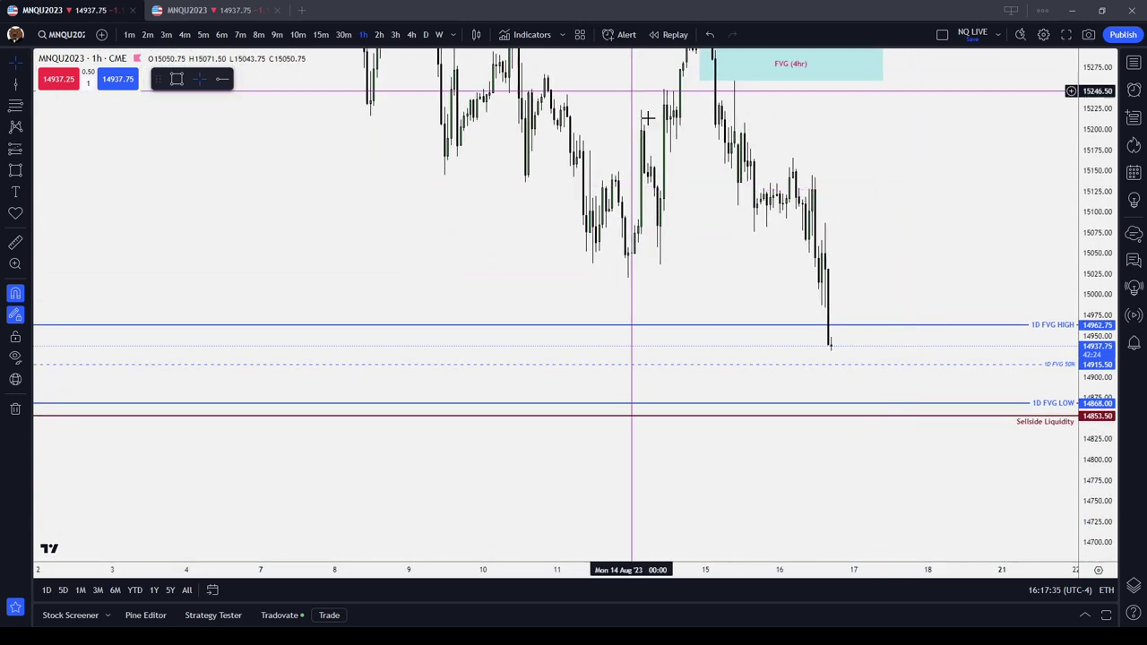
{"action": "left_click_drag", "start_coordinate": [1106, 260], "coordinate": [1102, 375]}
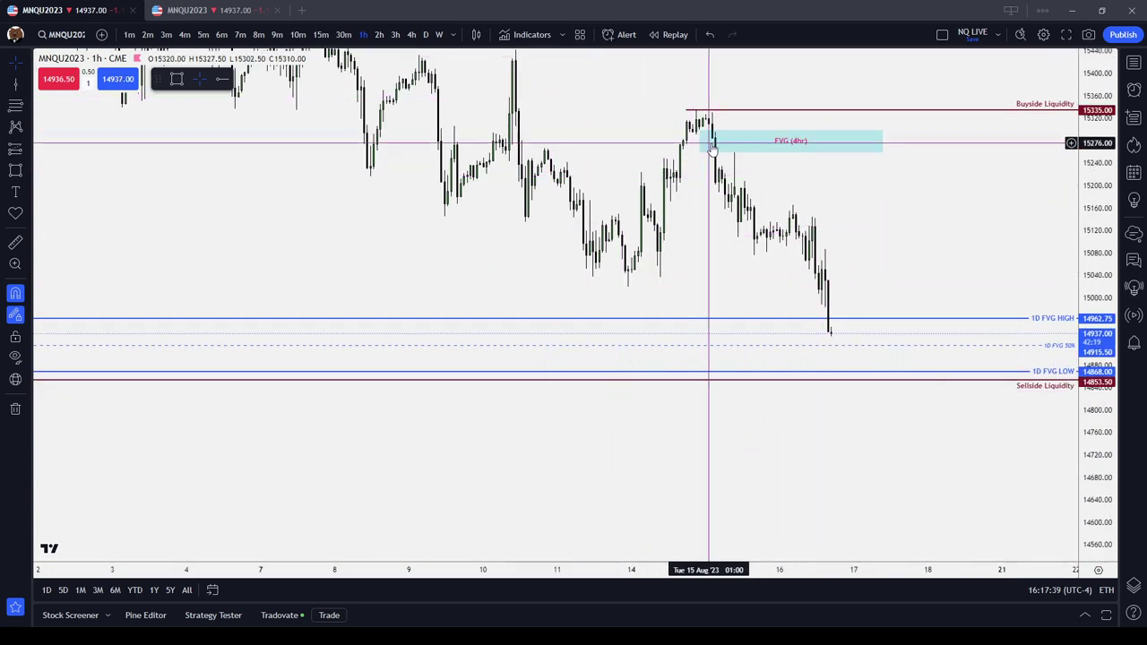
{"action": "left_click_drag", "start_coordinate": [929, 182], "coordinate": [790, 242]}
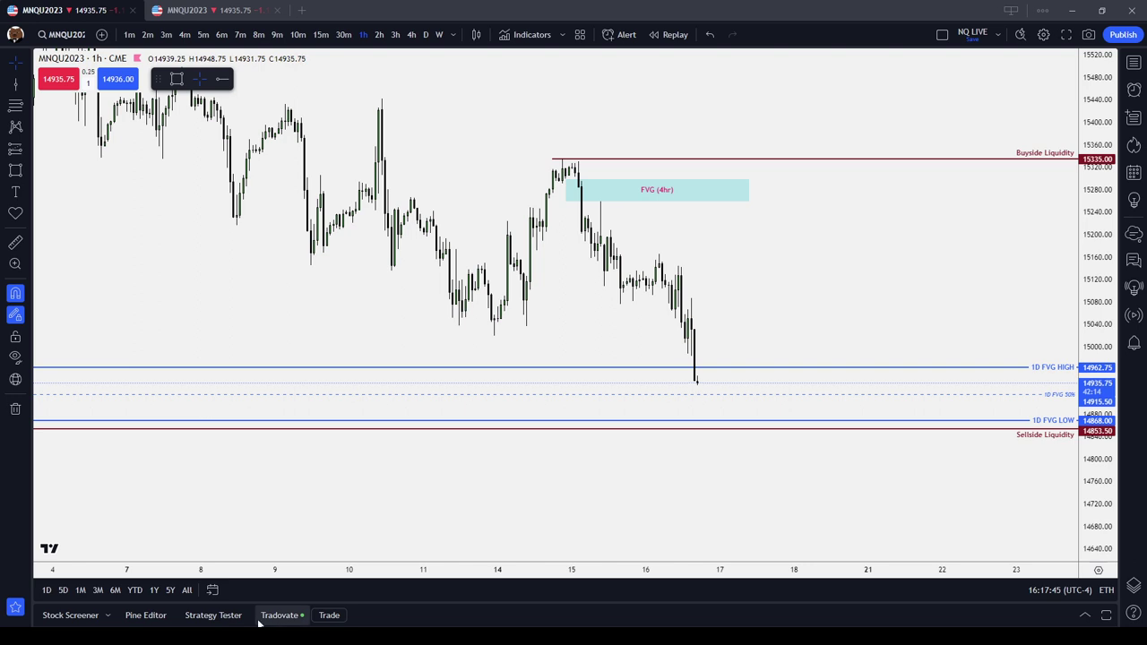
{"action": "scroll", "coordinate": [737, 376], "scroll_direction": "down", "scroll_amount": 3}
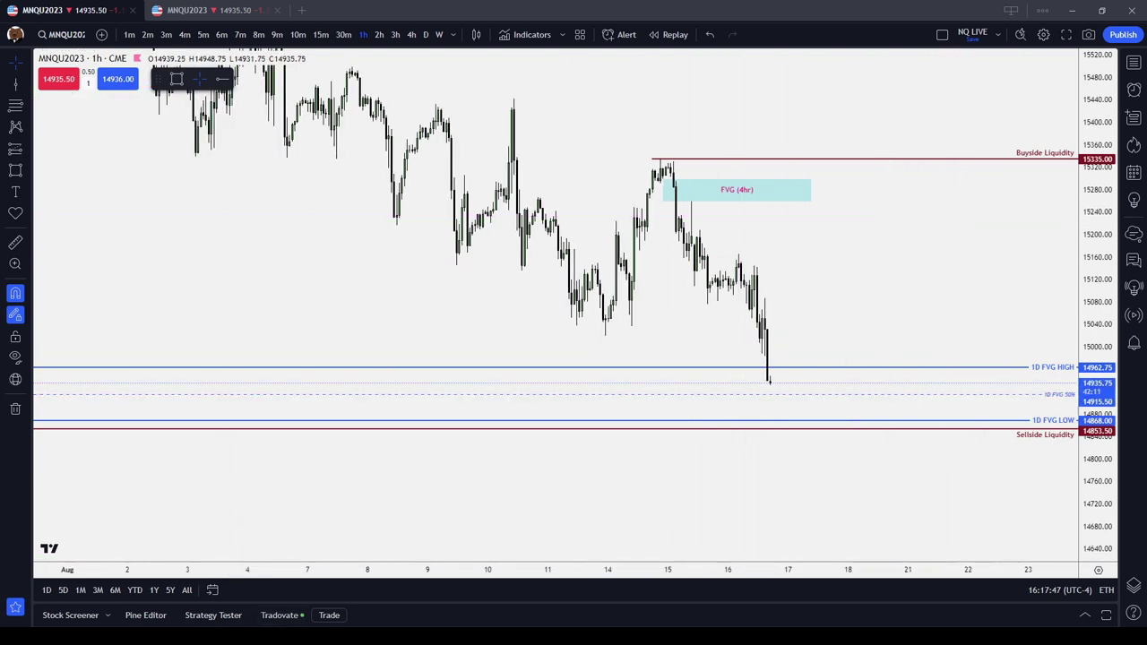